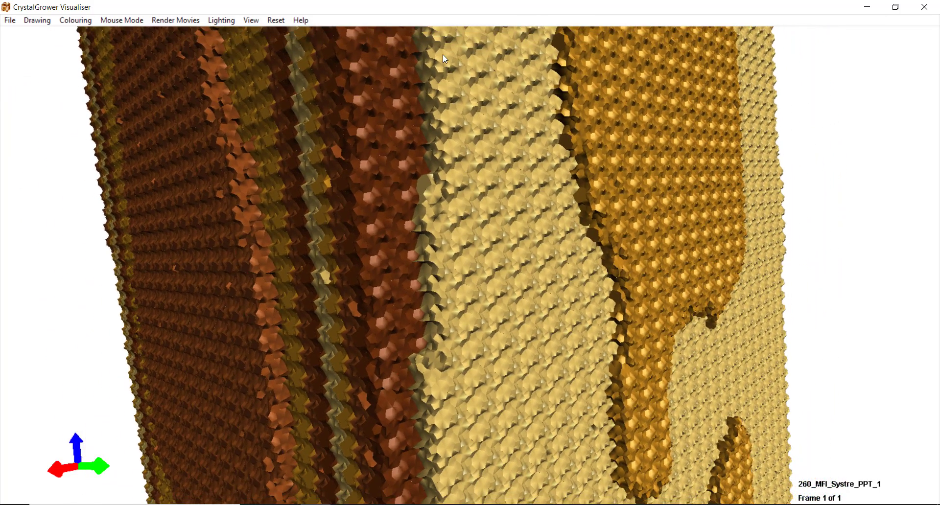
- Close the MFI crystal view so the CrystalGrower_X_1.0.1.0 folder shows in File Explorer
click(531, 1)
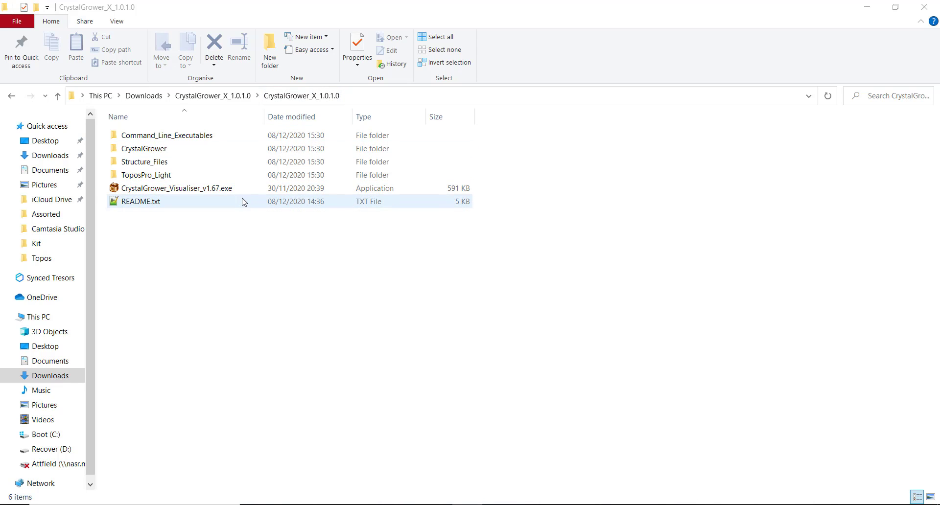
- Launch CrystalGrower_Visualiser_v1.67.exe from the CrystalGrower_X_1.0.1.0 folder
double_click(222, 190)
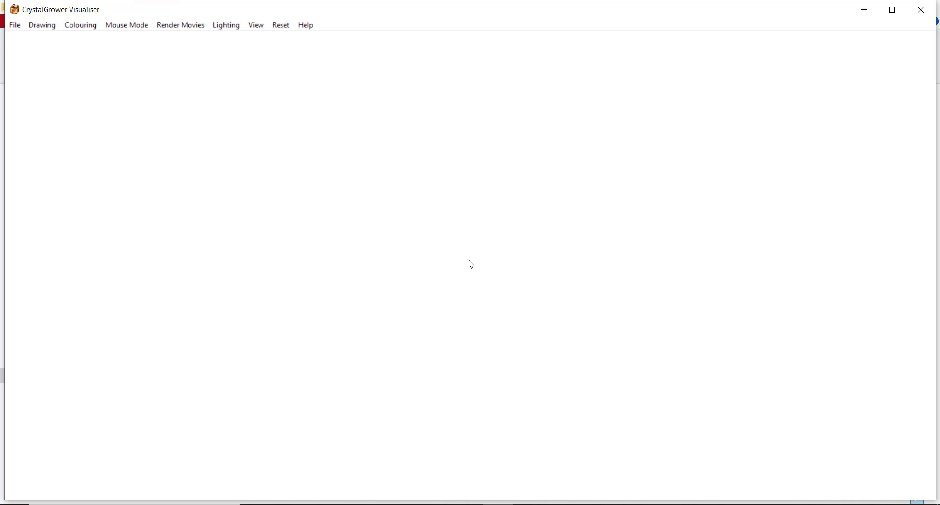
- Open the tile data file 1_AFI_visualiser.vis from the AFI folder, loading 24 tiles
click(16, 26)
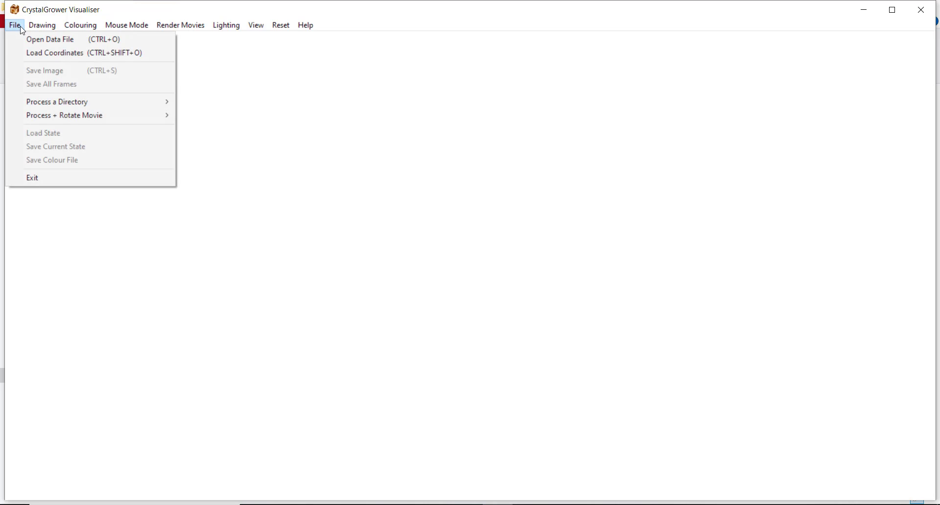
click(52, 46)
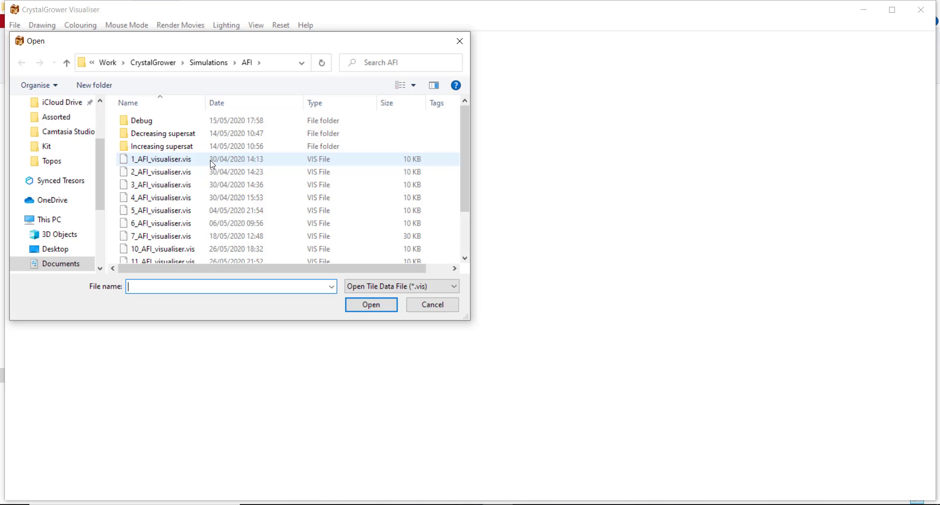
double_click(209, 164)
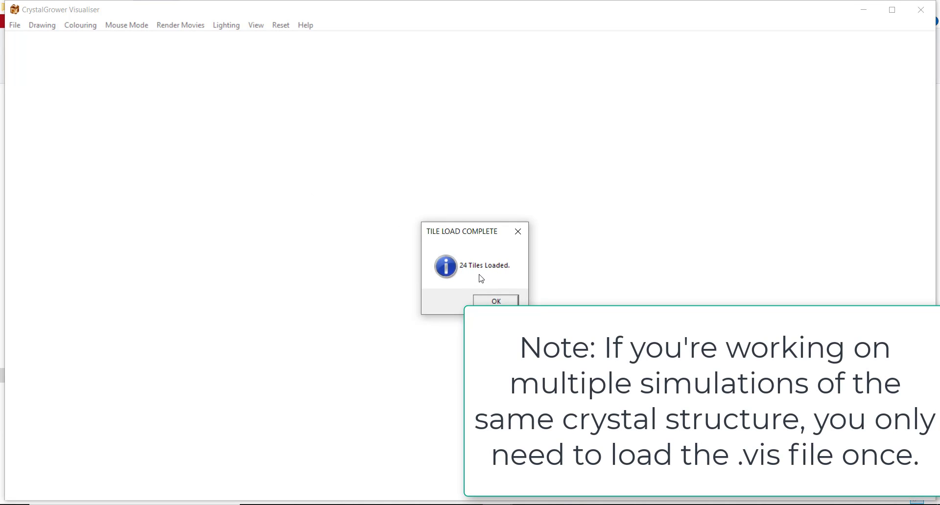
- Load coordinates from 7_AFI_ovito_CGvisualiser.XYZ, accepting the long-load warning, to render the AFI crystal
click(490, 302)
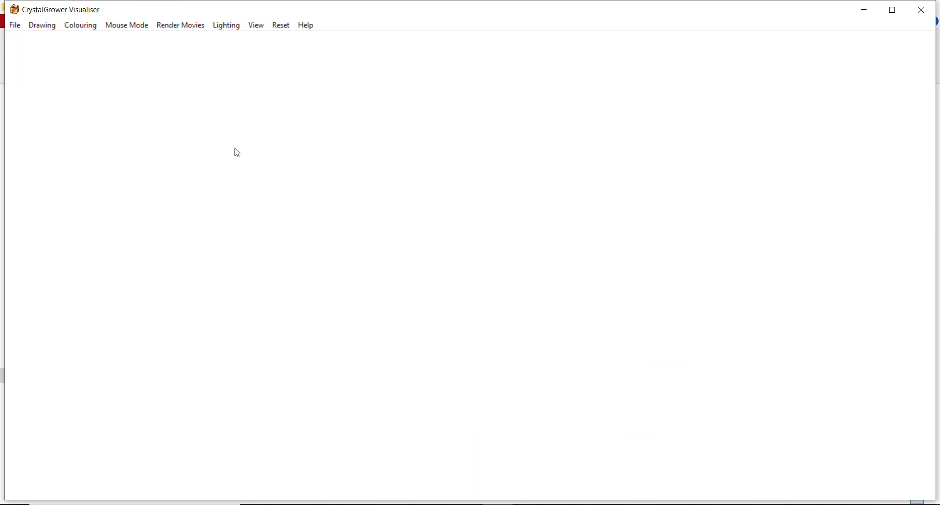
click(15, 25)
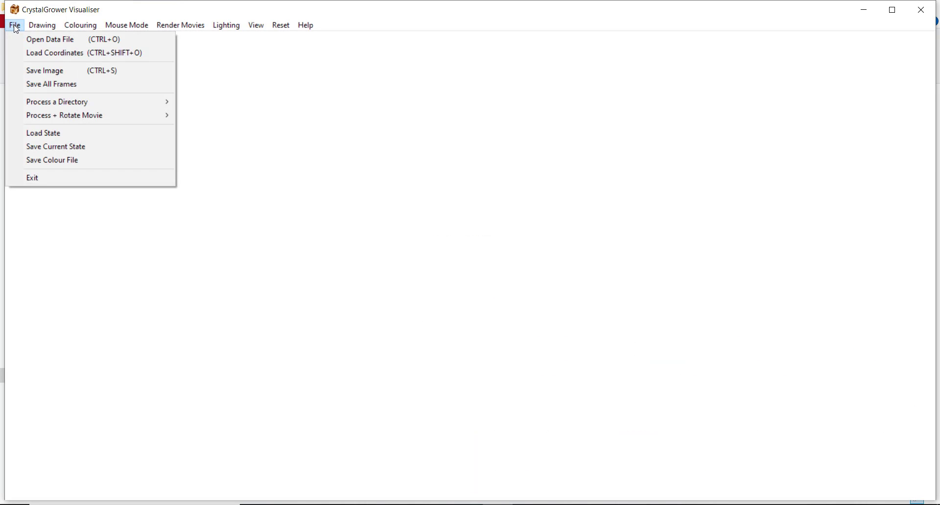
click(51, 54)
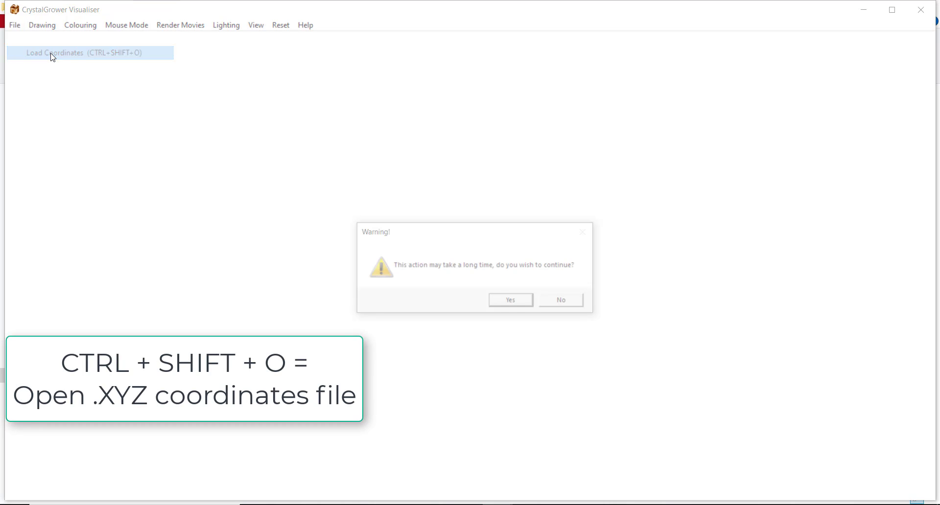
click(511, 301)
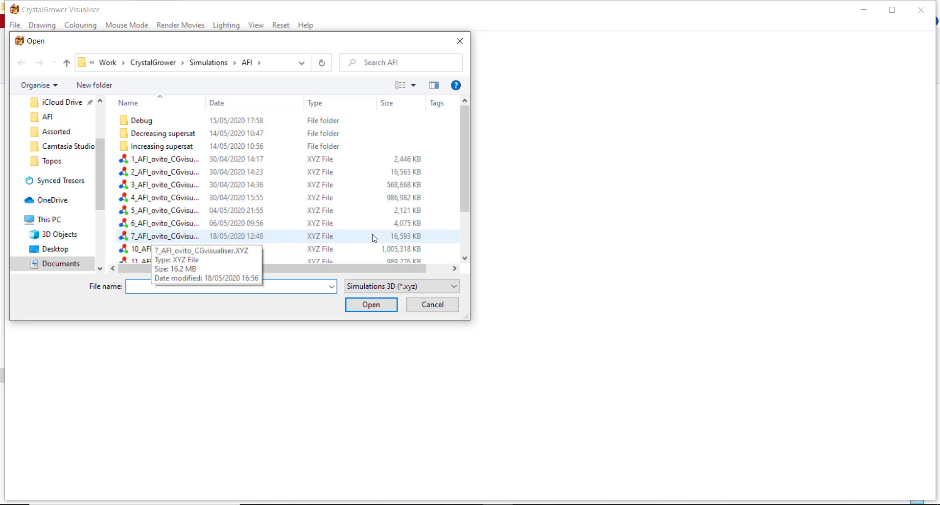
double_click(155, 236)
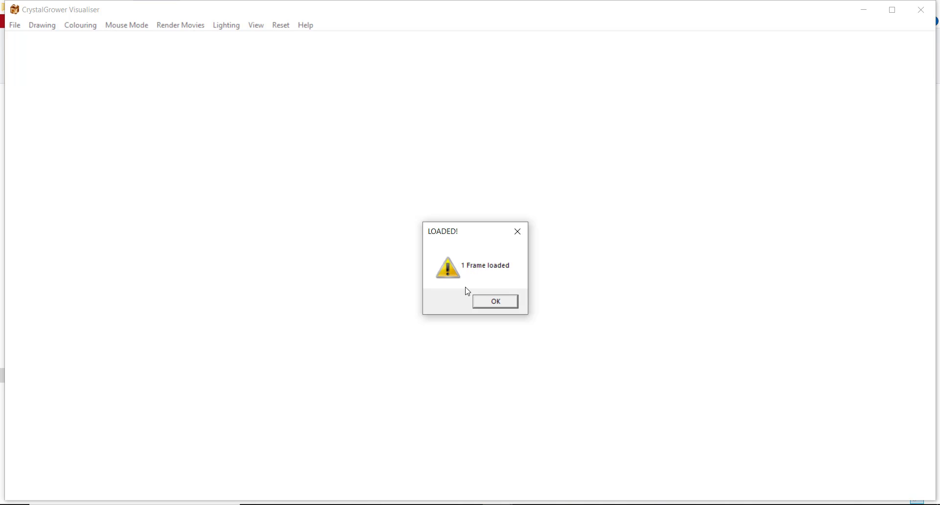
click(495, 302)
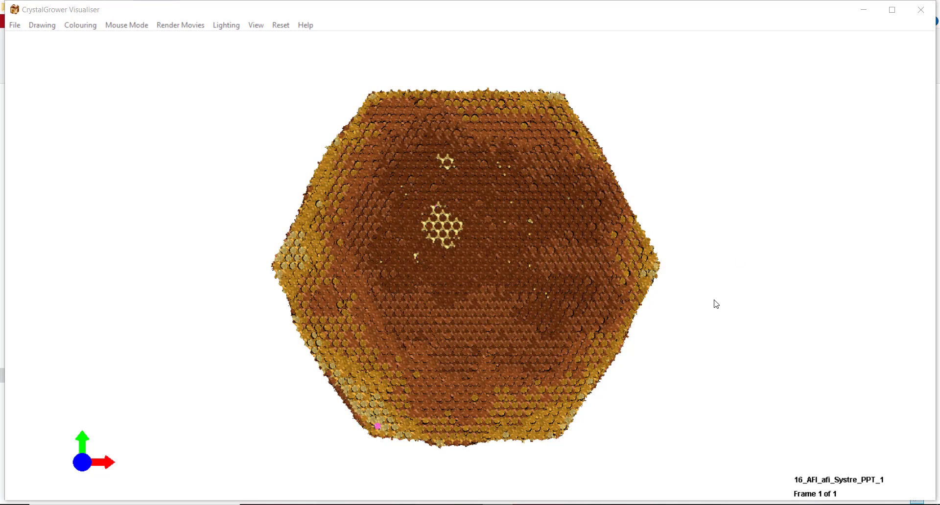
- In Rotate Mode, turn the AFI crystal to reveal its side faces
click(126, 25)
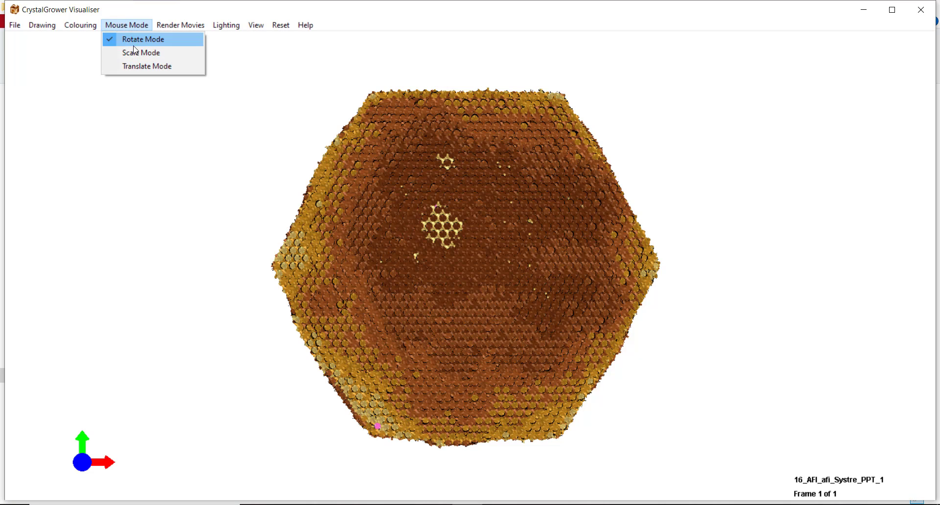
click(135, 27)
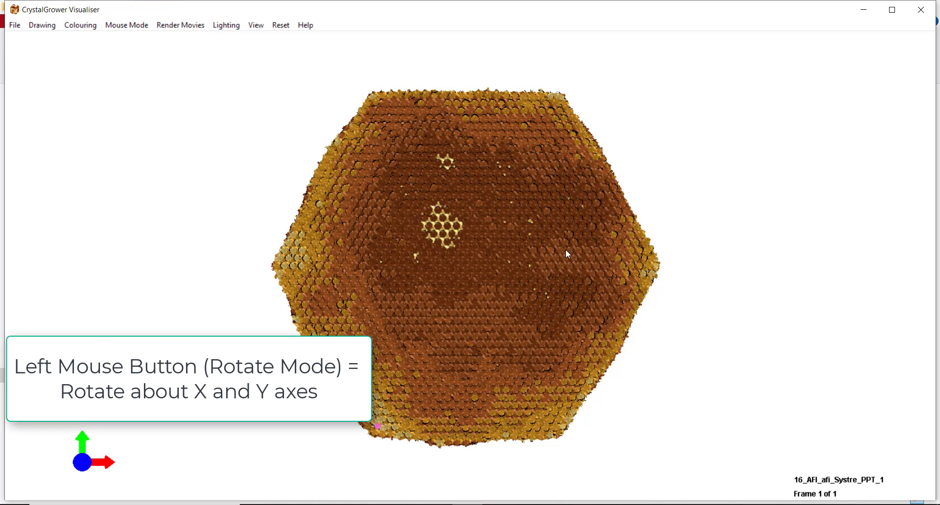
drag(565, 249, 534, 290)
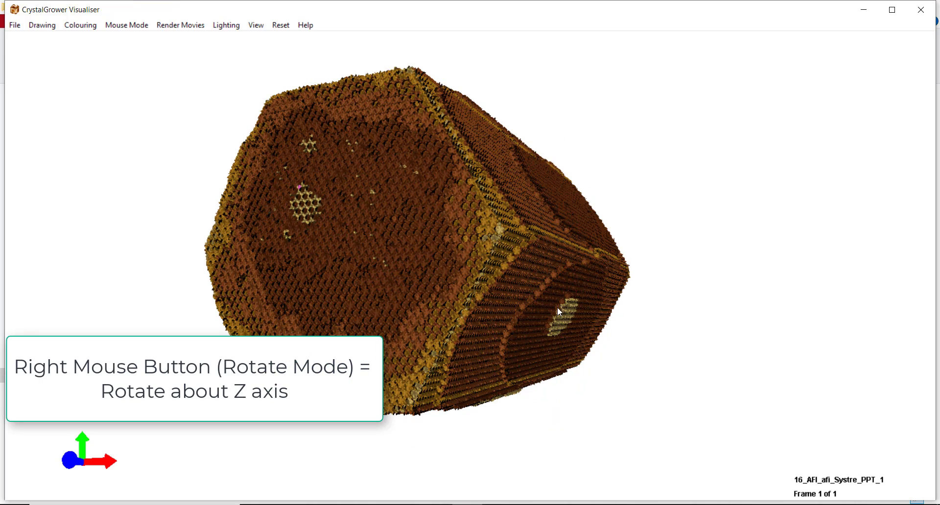
right_drag(557, 307, 545, 237)
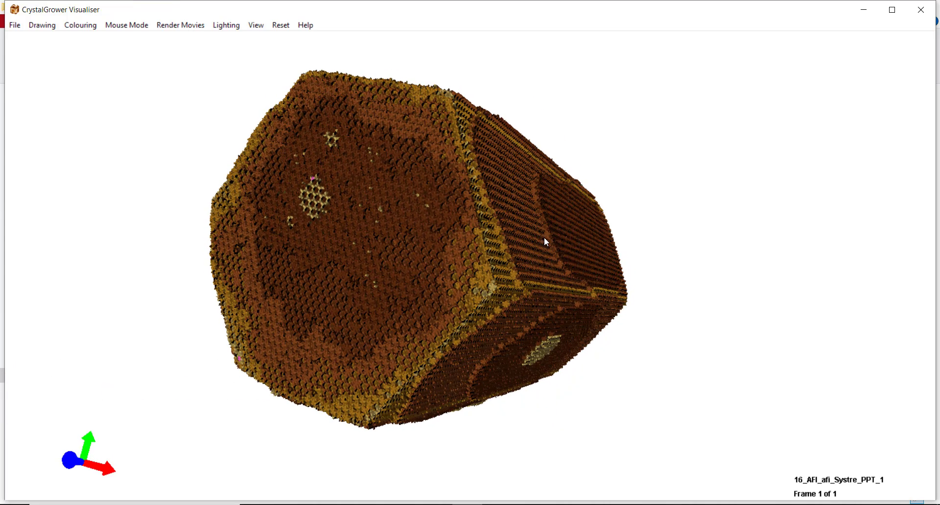
- Switch to Scale Mode and resize the crystal in the view
click(126, 25)
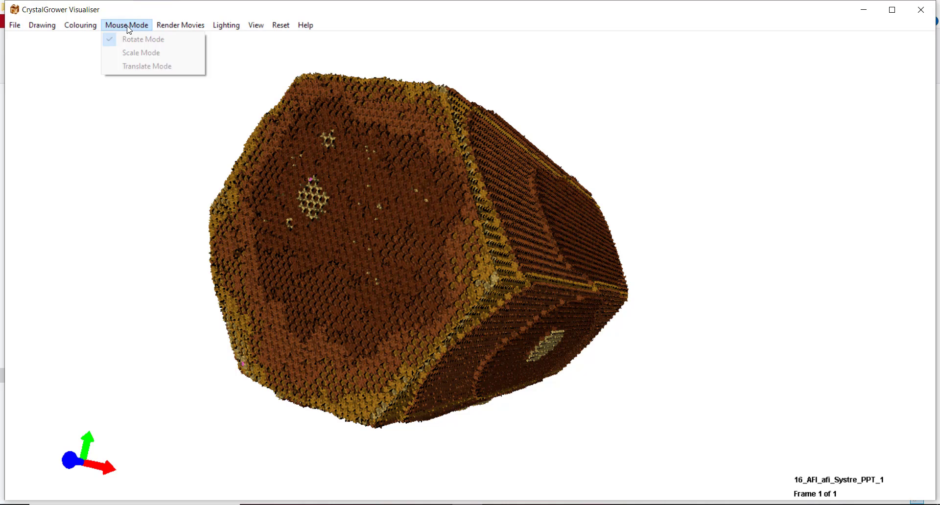
click(128, 53)
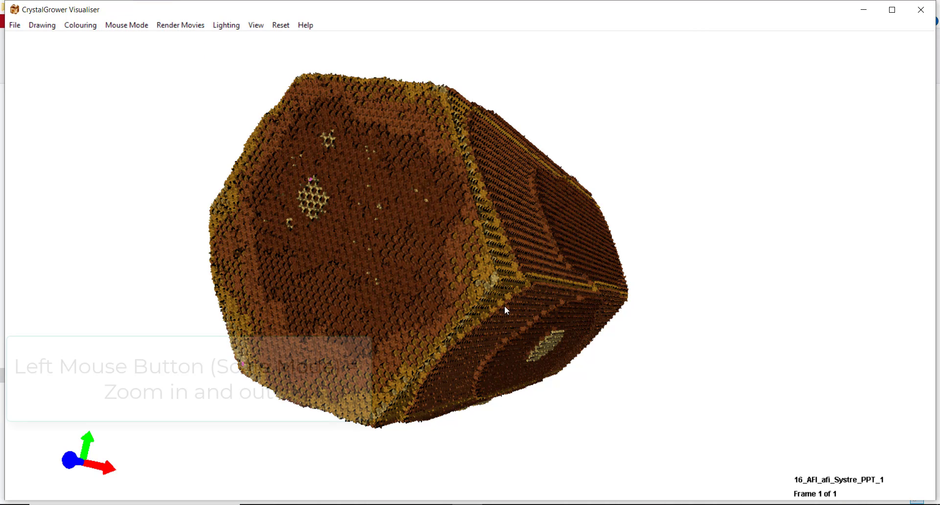
mouse_move(665, 204)
mouse_down()
mouse_move(703, 201)
mouse_move(679, 202)
mouse_up()
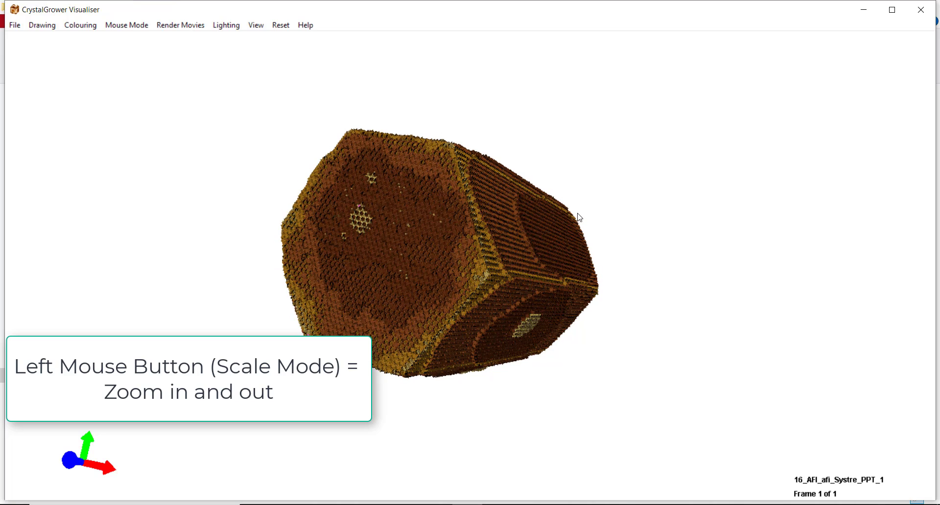
drag(315, 242, 270, 241)
- Switch to Translate Mode and pan the crystal into position
click(131, 25)
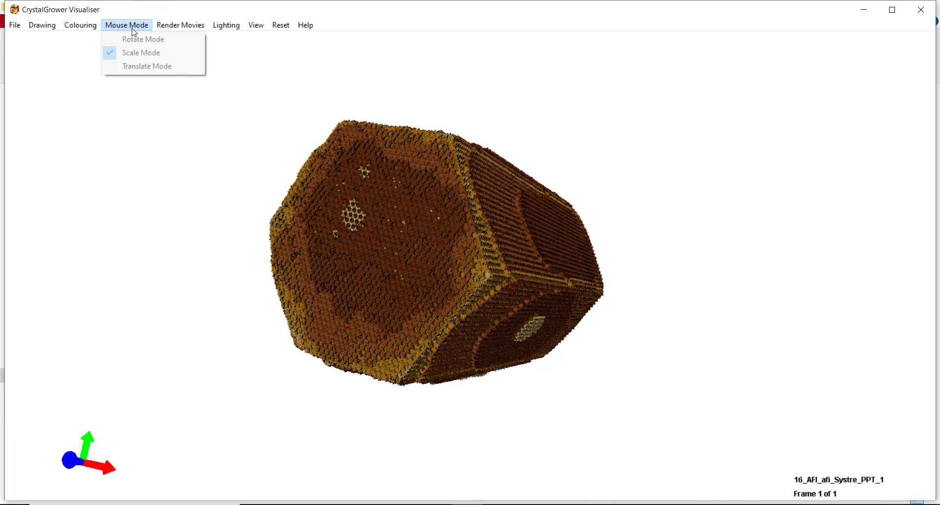
click(131, 64)
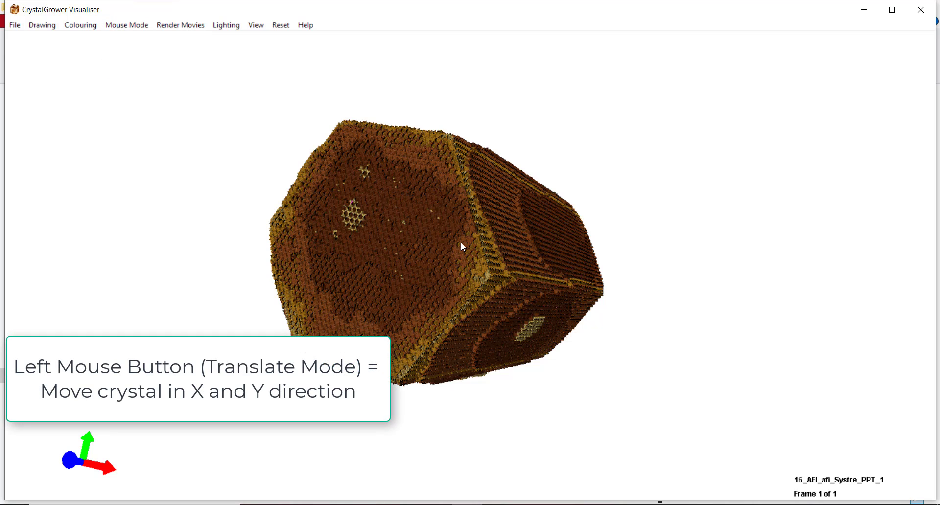
drag(460, 242, 415, 226)
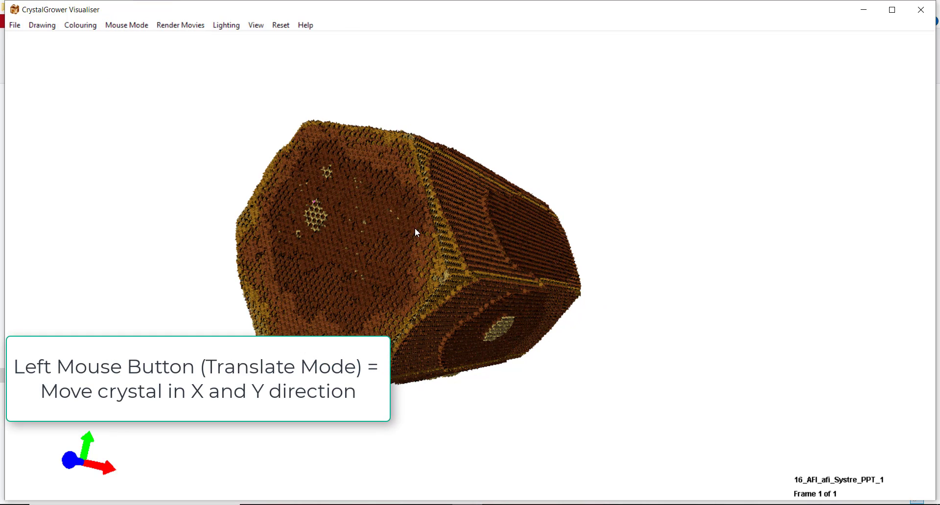
drag(483, 223, 542, 227)
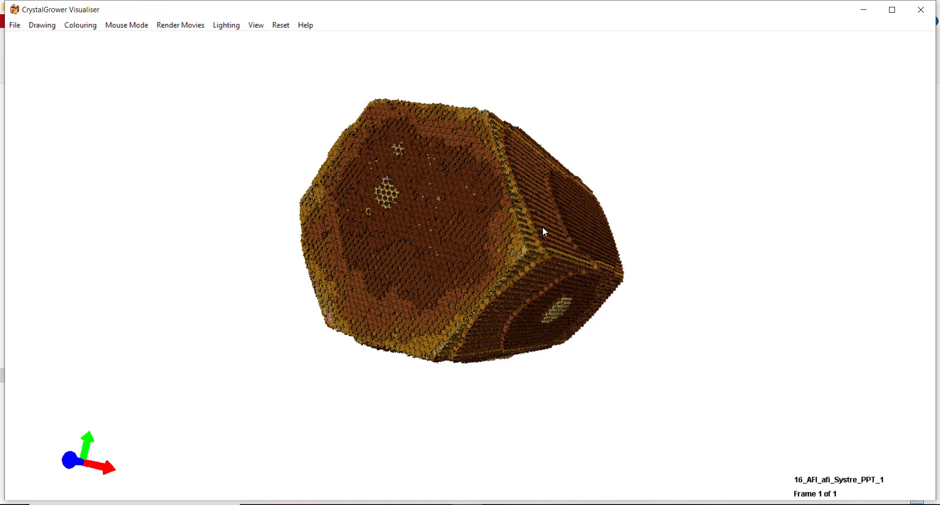
right_drag(543, 227, 491, 278)
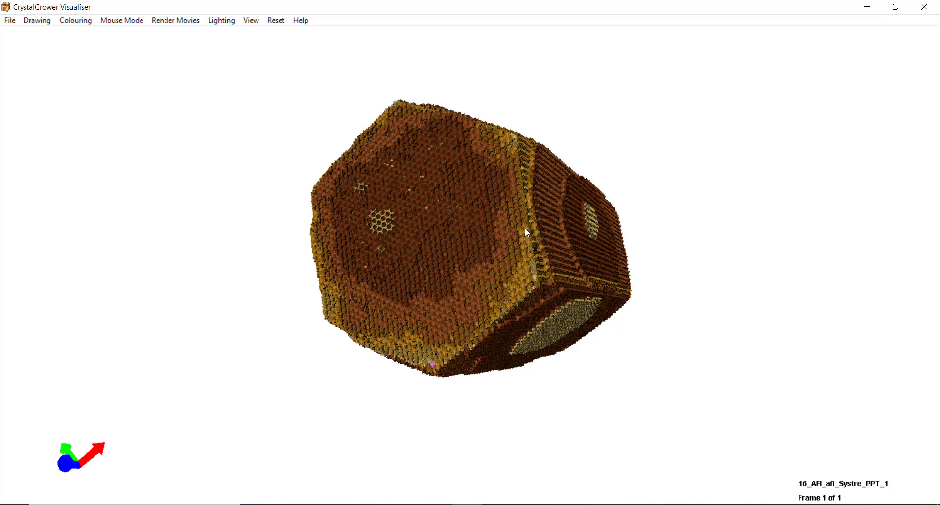
click(115, 21)
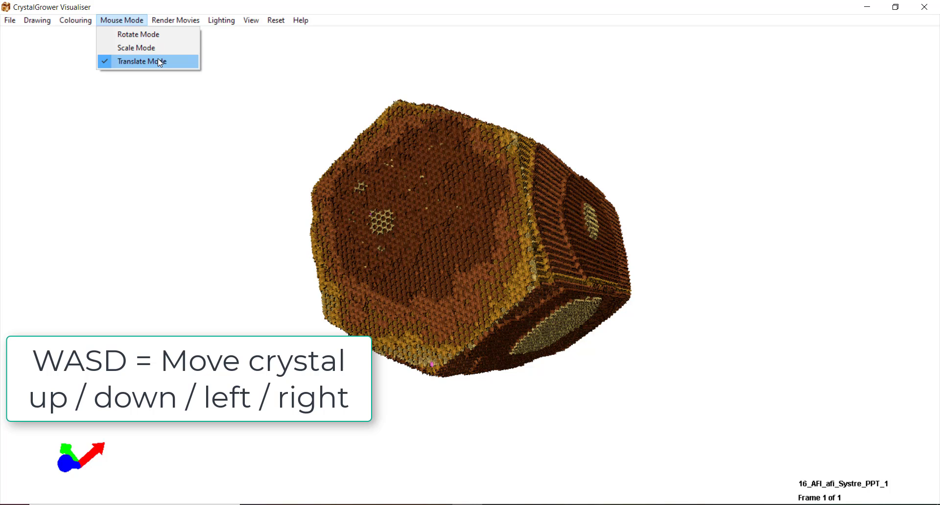
click(139, 34)
drag(346, 189, 454, 248)
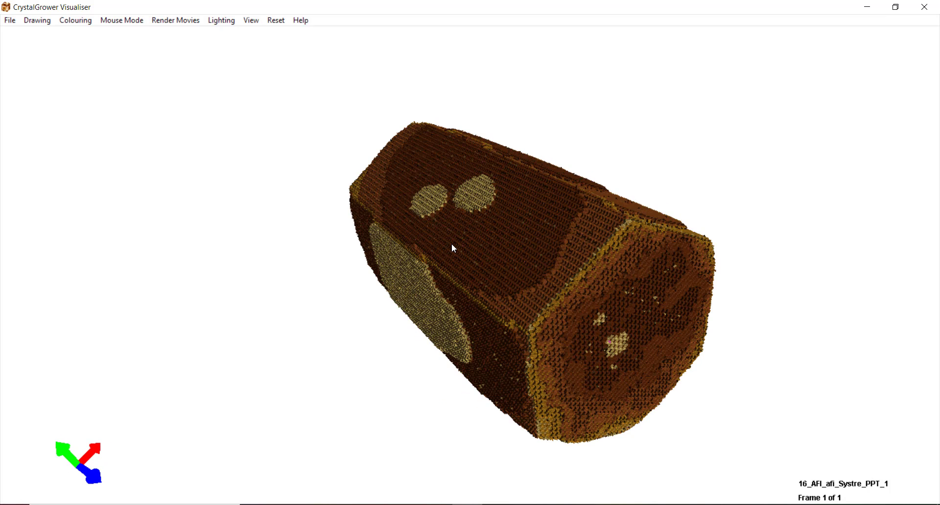
key(Left)
key(Left)
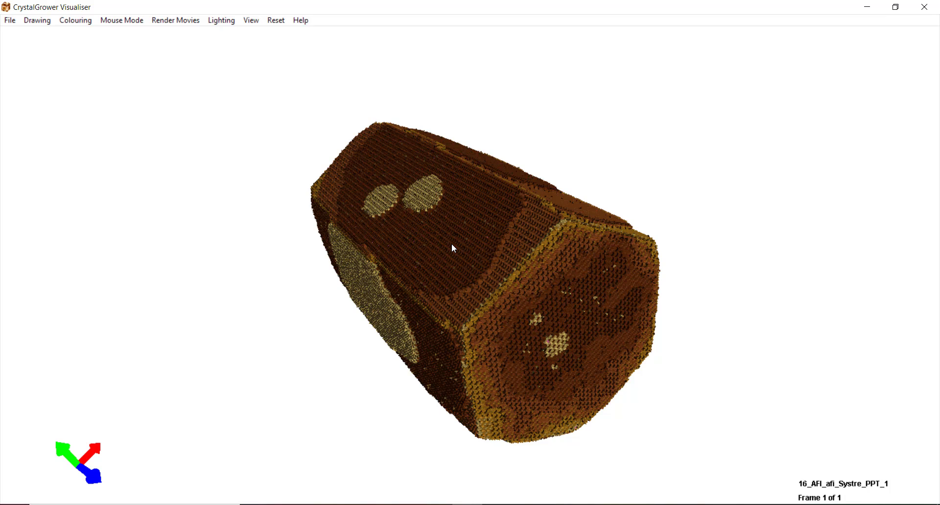
key(Left)
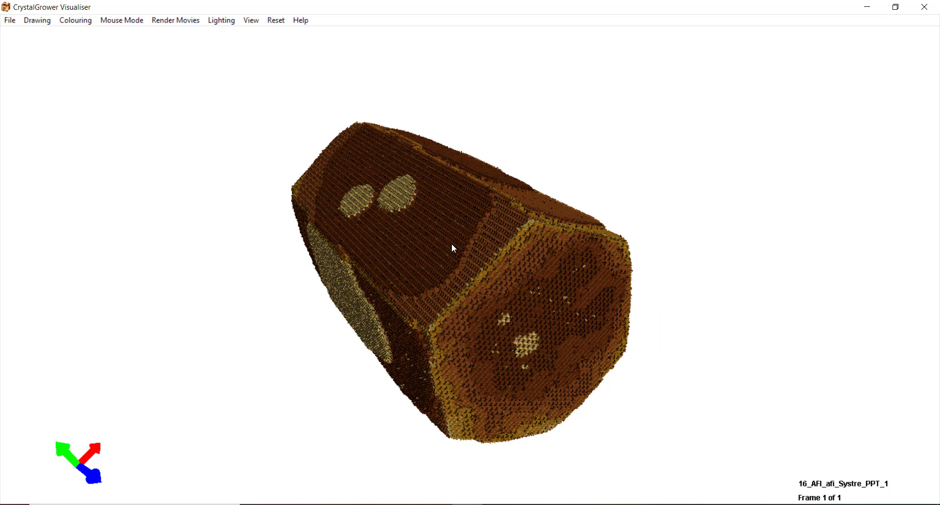
key(Right)
key(Right)
key(Right)
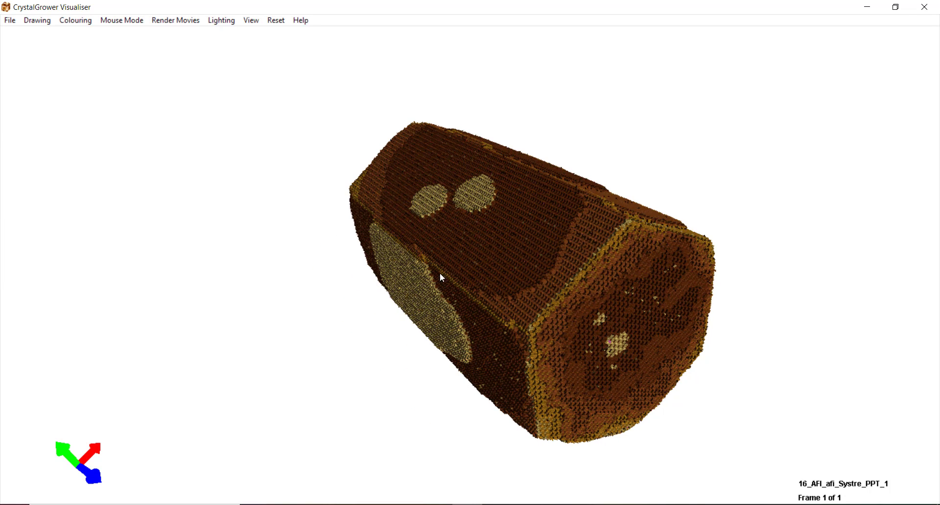
key(Up)
key(Up)
key(Up)
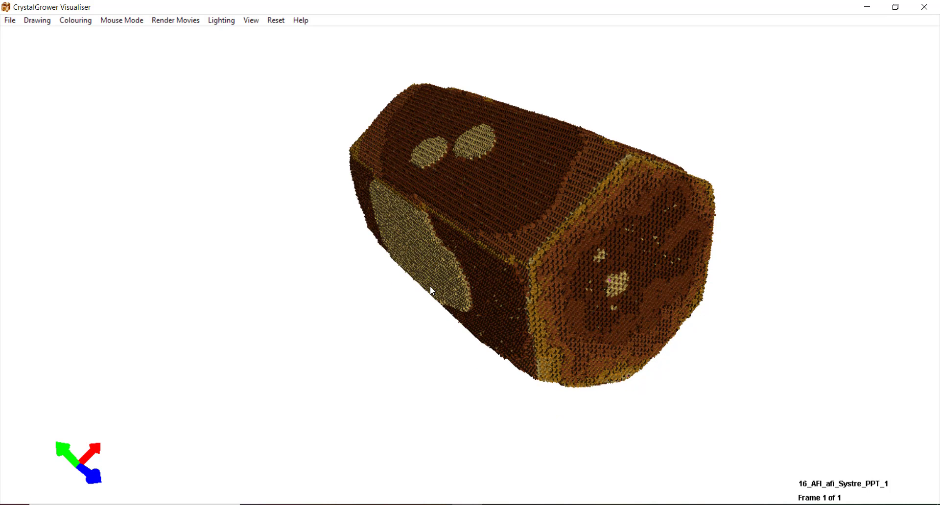
key(Down)
key(Down)
key(Down)
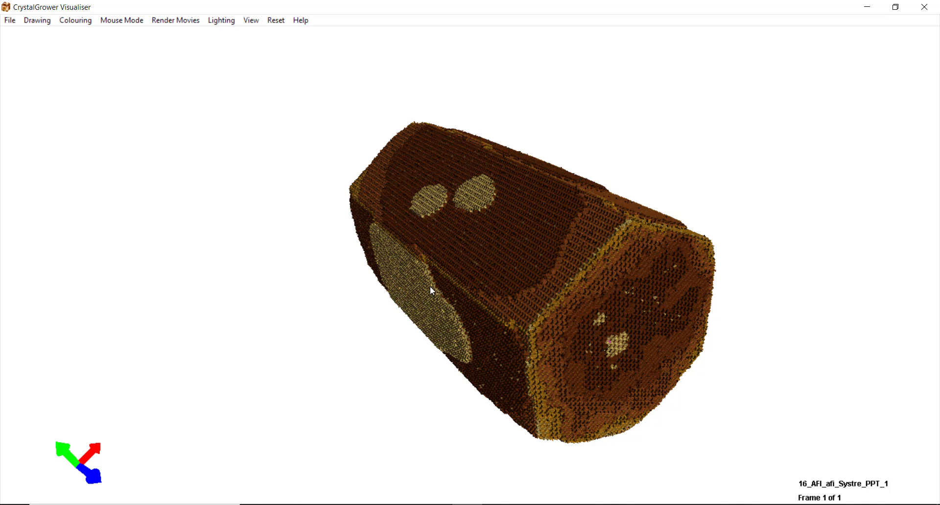
key(z)
key(z)
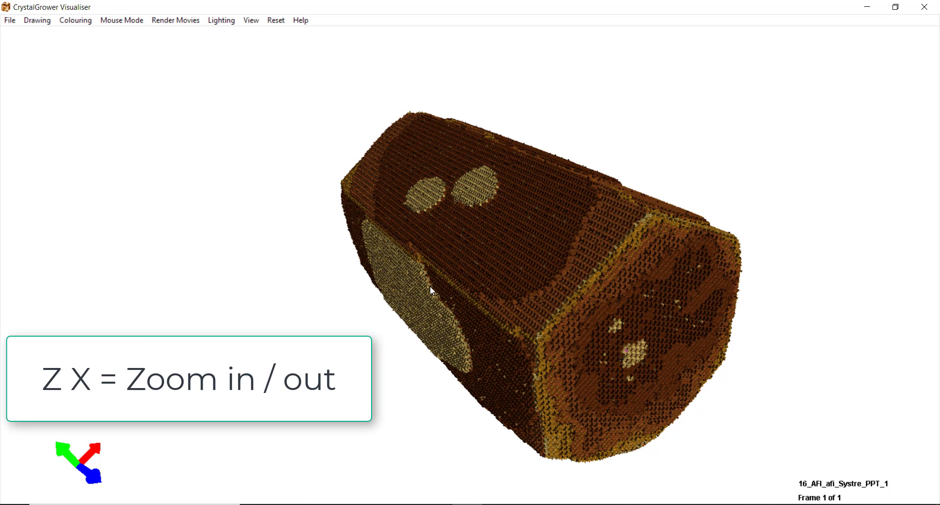
key(z)
key(x)
key(x)
key(x)
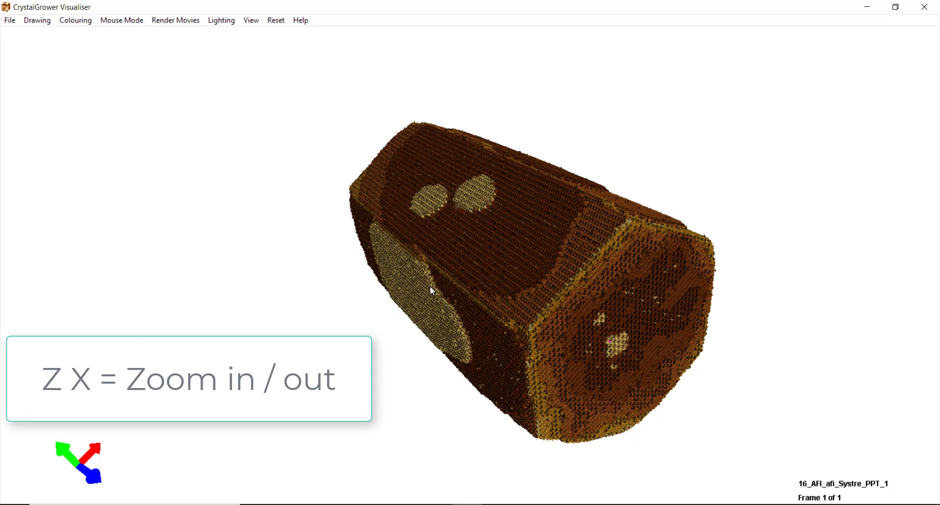
key(x)
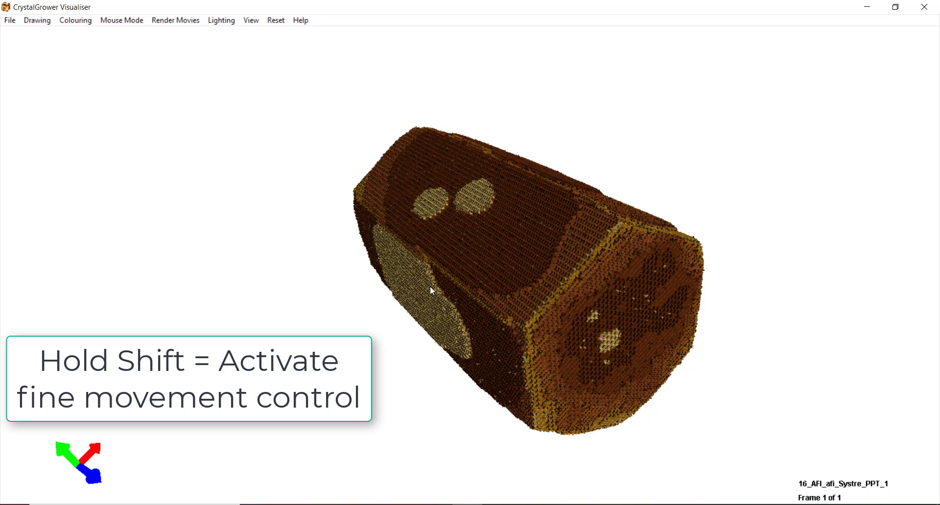
key(shift+z)
key(shift+z)
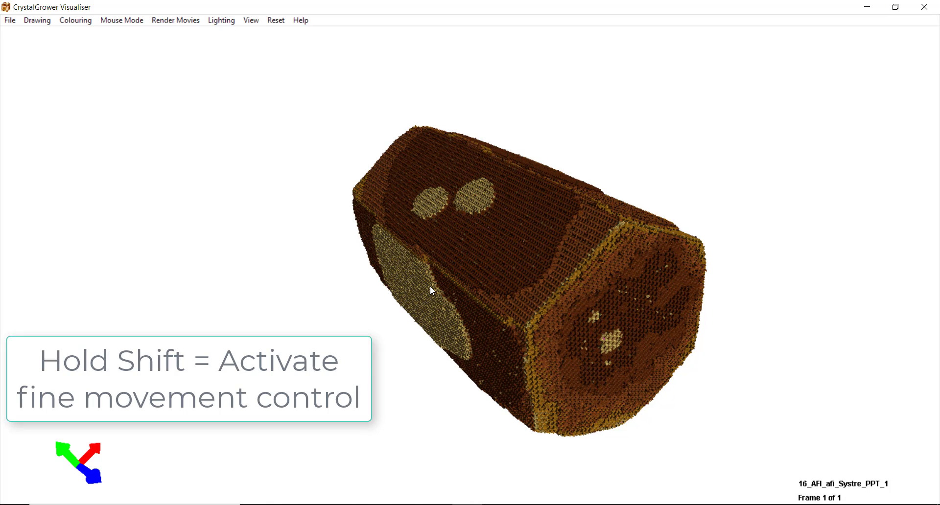
key(shift+z)
key(shift+z)
key(shift+z)
key(shift+z)
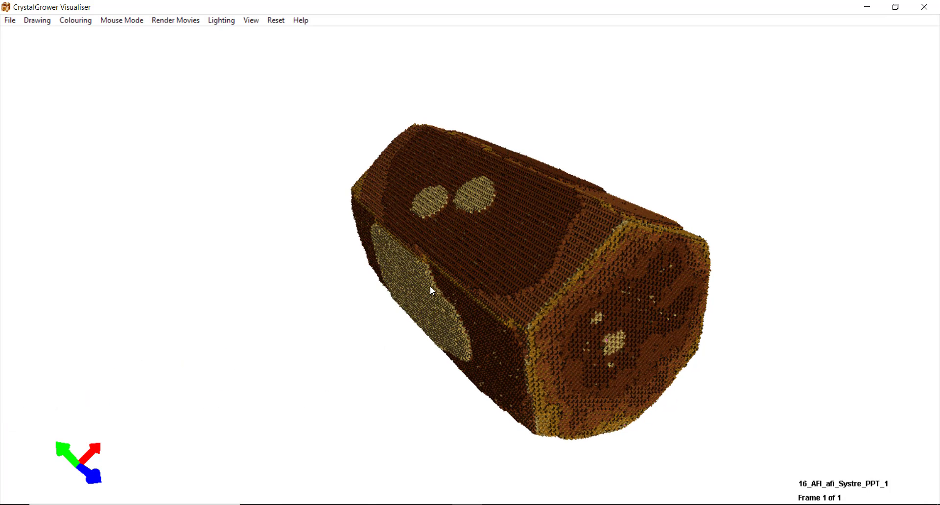
key(shift+z)
key(shift+z)
key(shift+z)
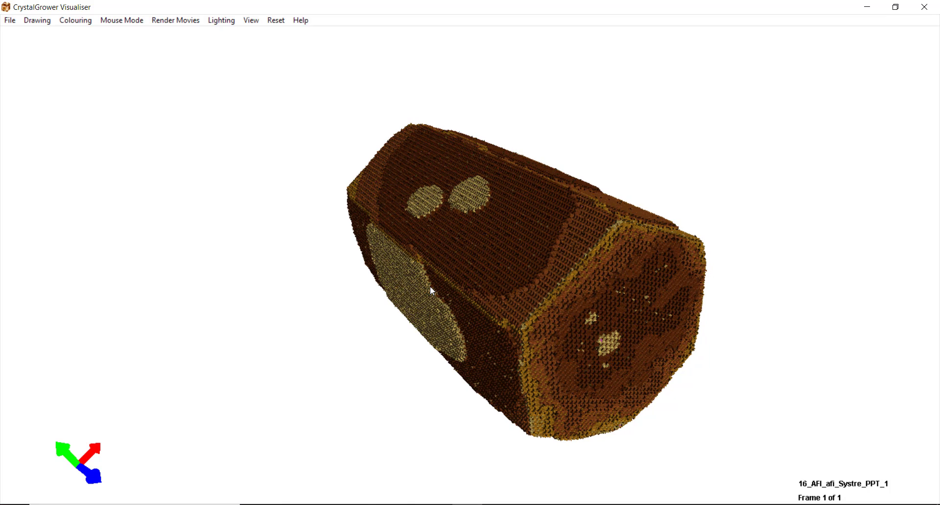
key(shift+z)
key(shift+z)
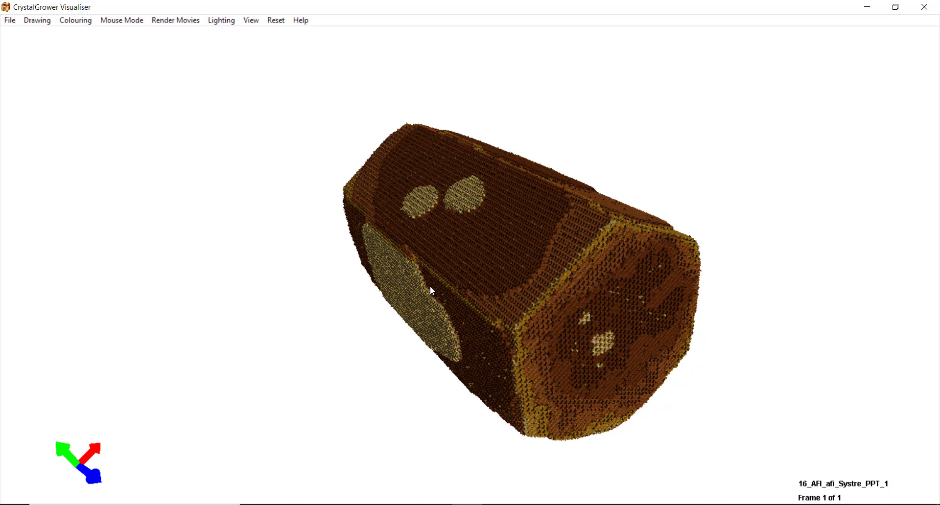
key(shift+z)
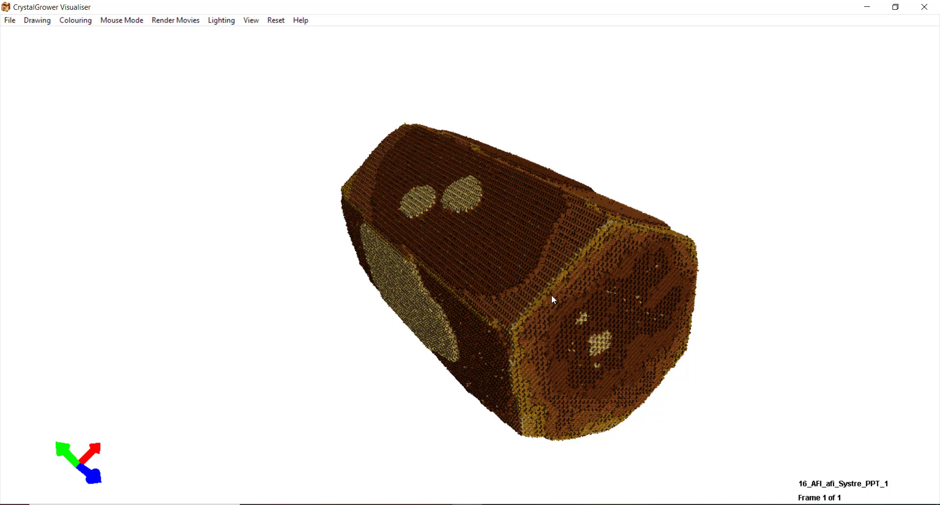
- Rotate the crystal end-on to its hexagonal face, adjust zoom, and nudge it vertically
drag(553, 300, 415, 299)
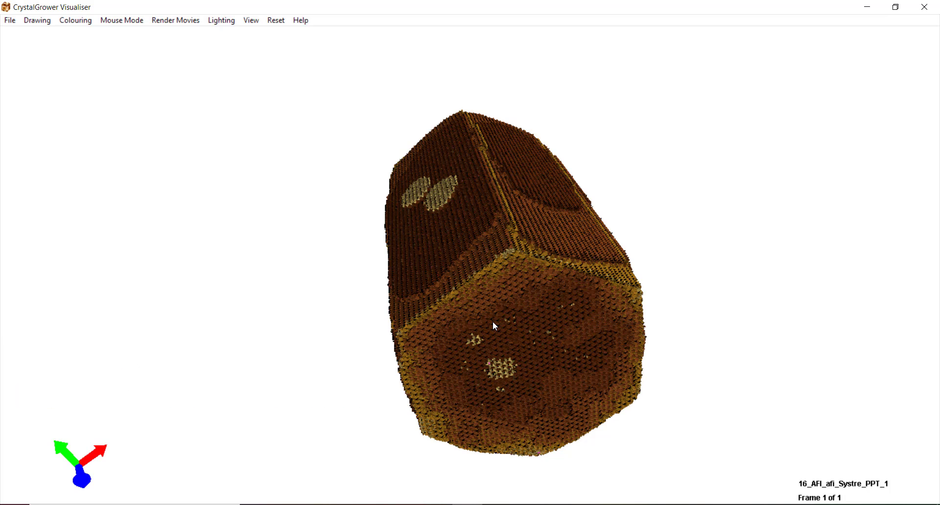
ctrl+shift+scroll(493, 321, up, 1)
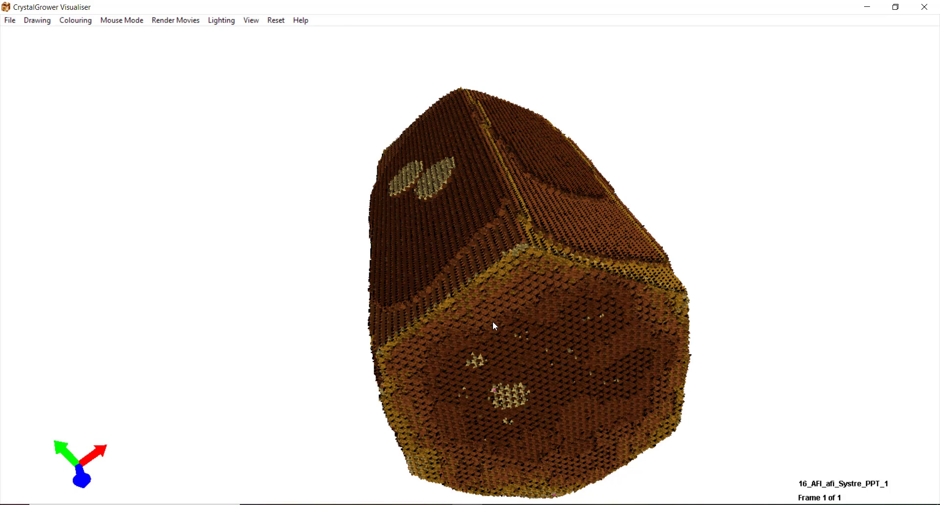
ctrl+shift+scroll(493, 321, up, 2)
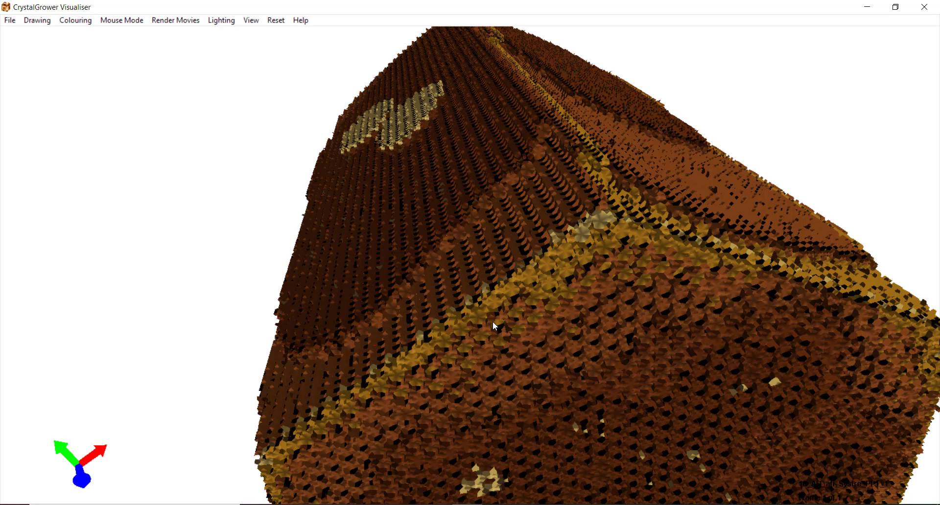
ctrl+shift+scroll(492, 322, down, 1)
ctrl+shift+scroll(493, 322, down, 1)
ctrl+shift+scroll(493, 321, down, 1)
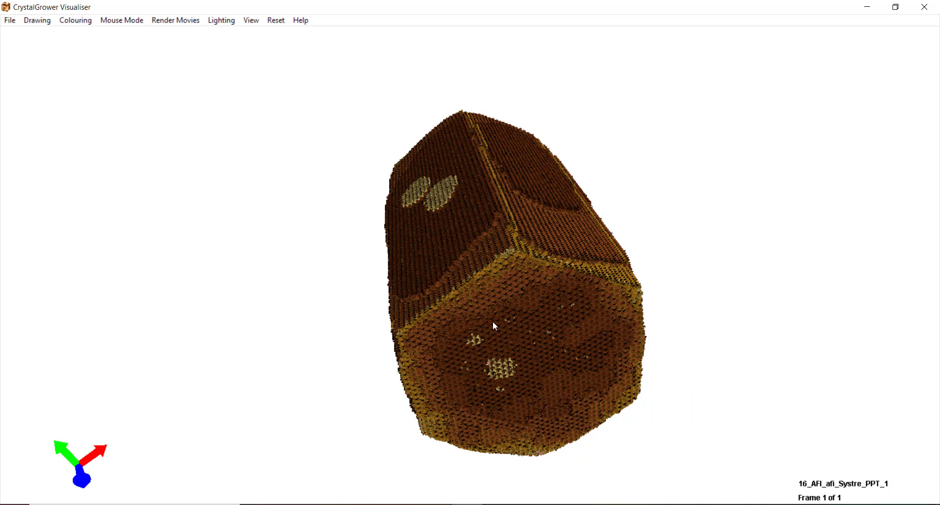
key(Up)
key(Up)
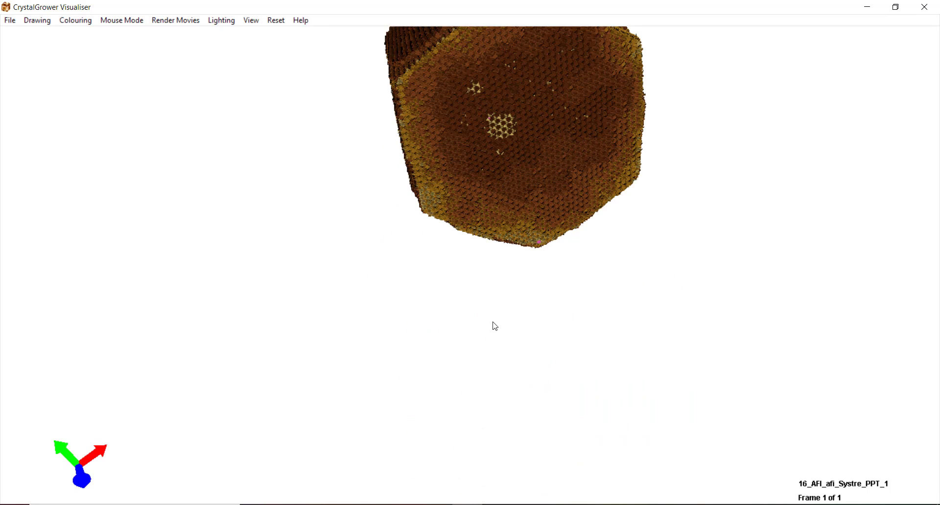
key(Down)
key(Down)
key(Down)
key(Up)
key(Up)
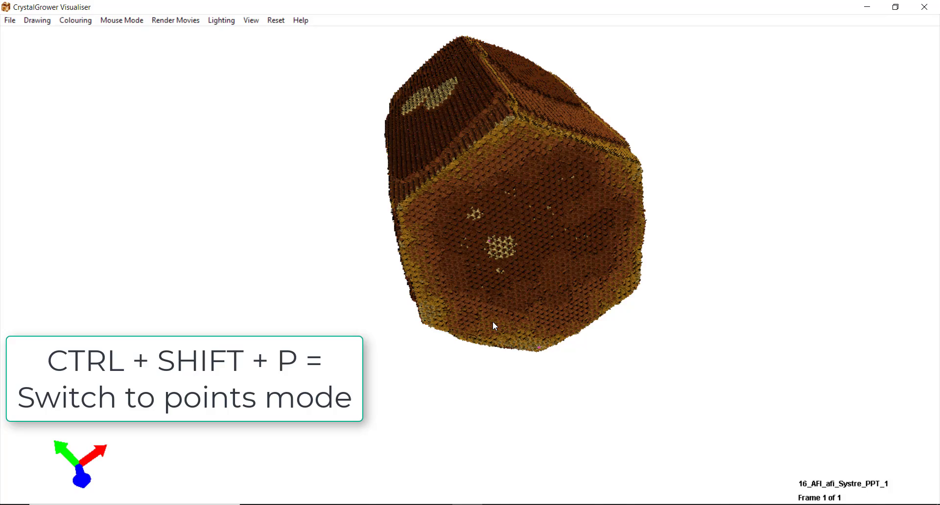
- Show the crystal as a point cloud and zoom in on it
key(ctrl+shift+p)
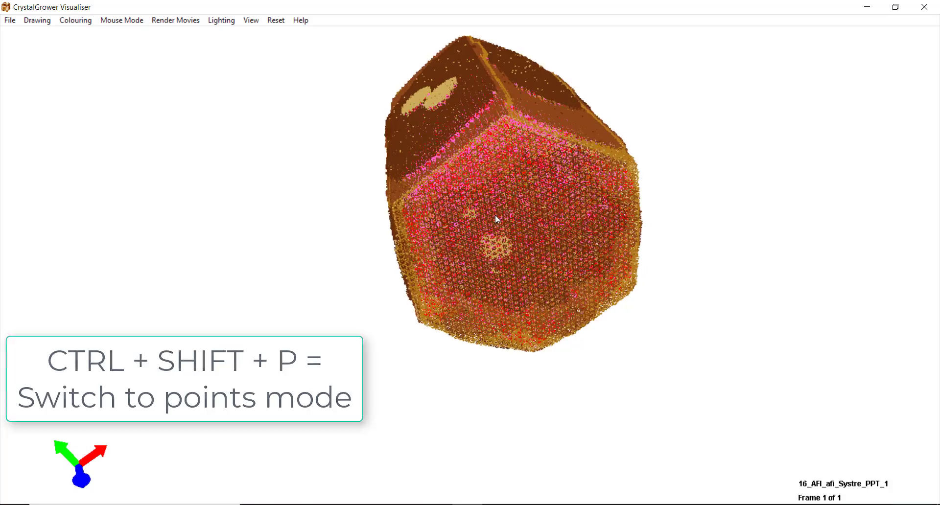
drag(497, 219, 517, 208)
scroll(517, 208, up, 5)
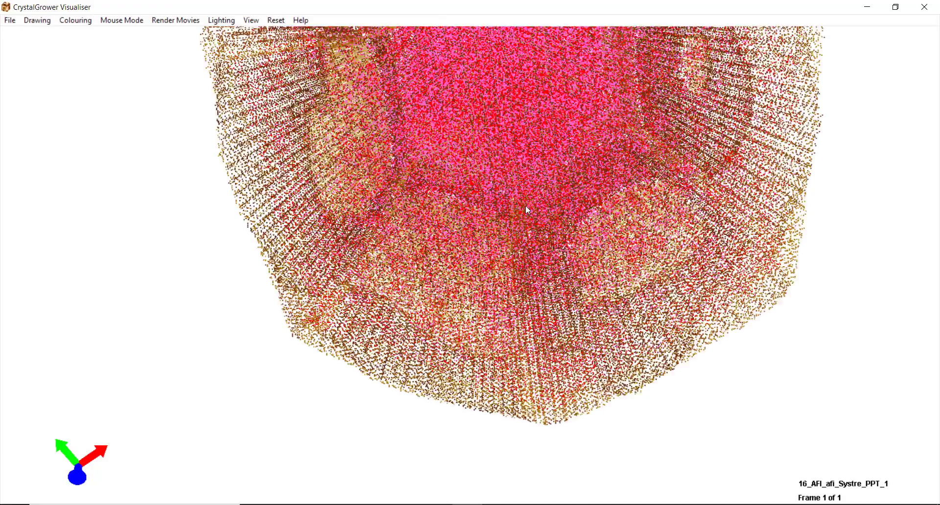
scroll(526, 206, up, 4)
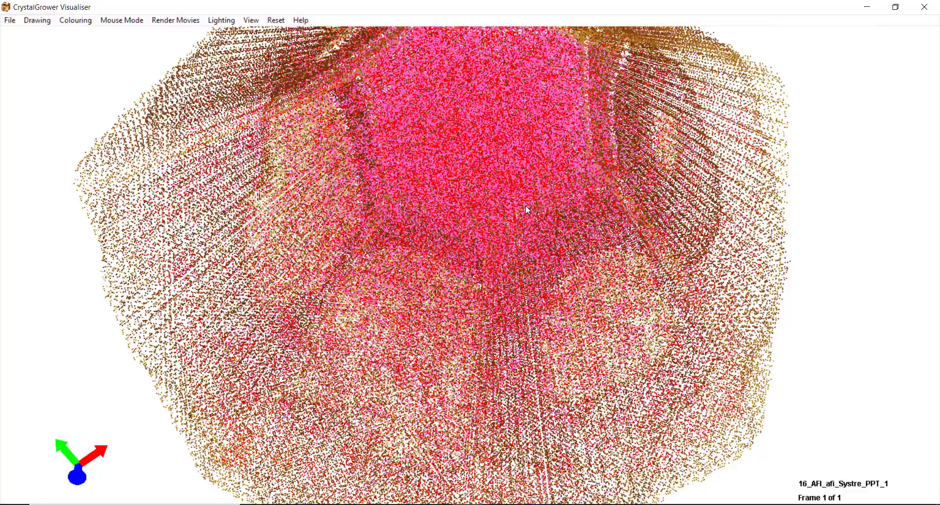
scroll(526, 206, up, 3)
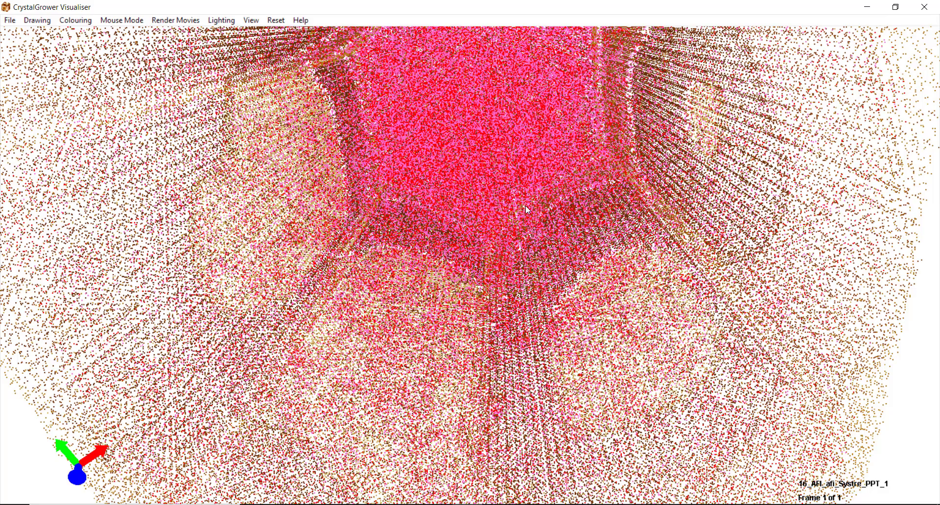
scroll(526, 210, up, 4)
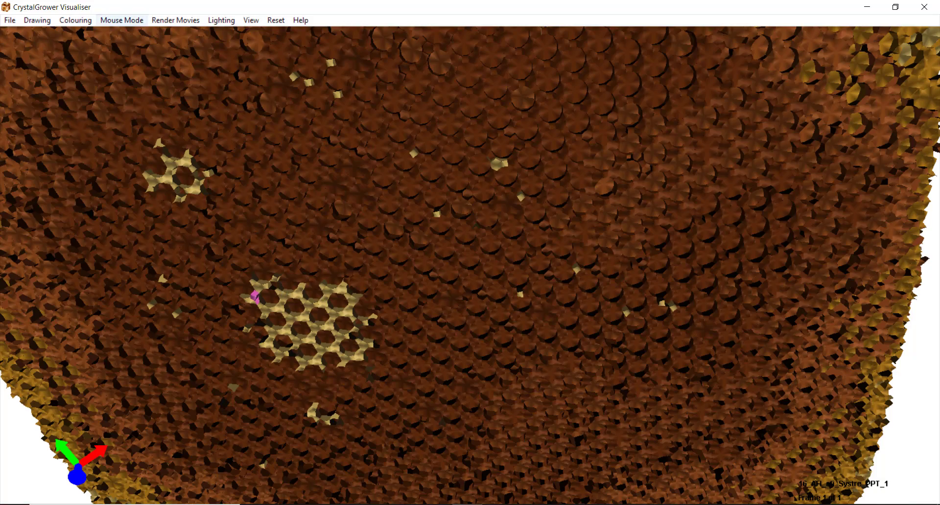
- Restore tile rendering and reset the view to the start position
click(37, 20)
mouse_move(58, 35)
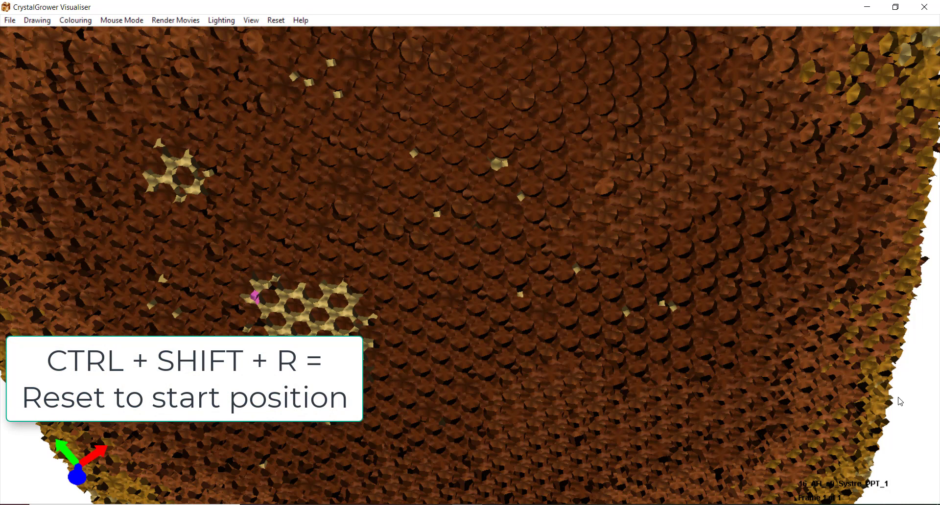
key(ctrl+shift+r)
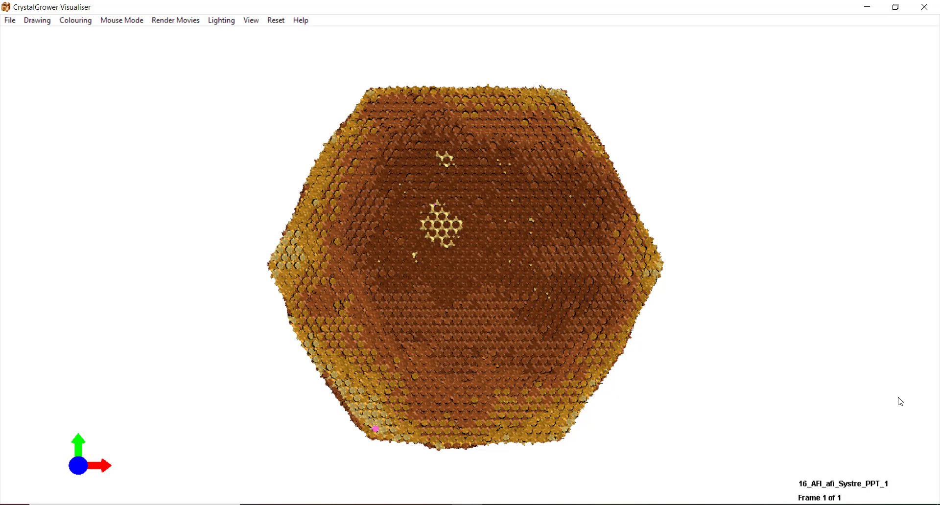
click(312, 23)
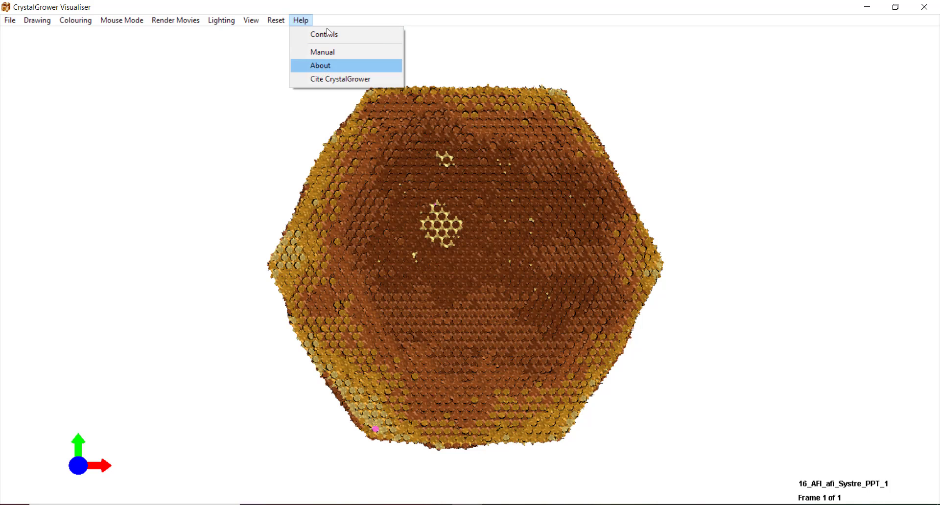
click(327, 38)
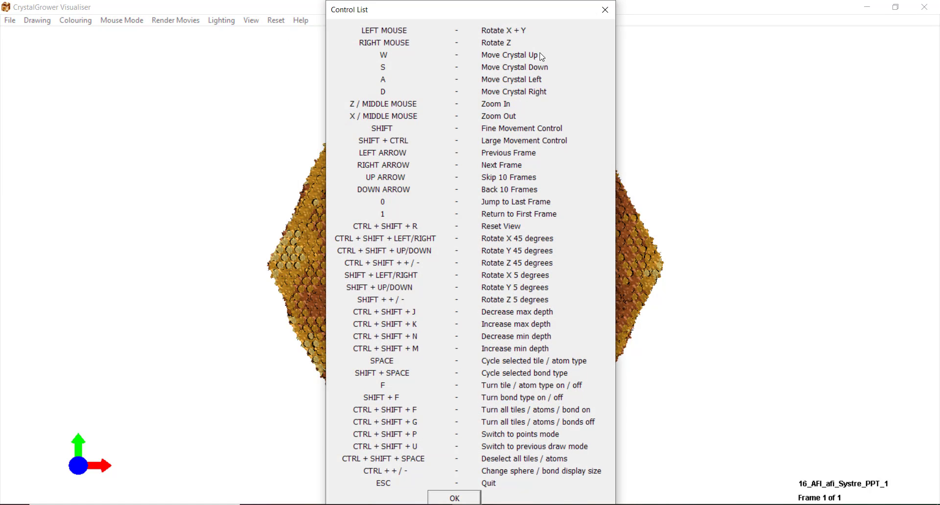
click(605, 12)
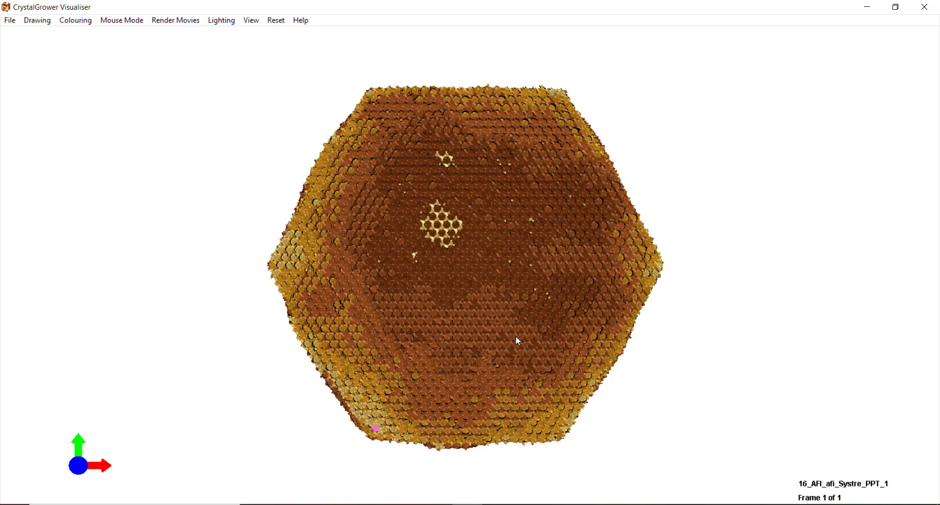
- Colour the crystal tiles by type
click(39, 25)
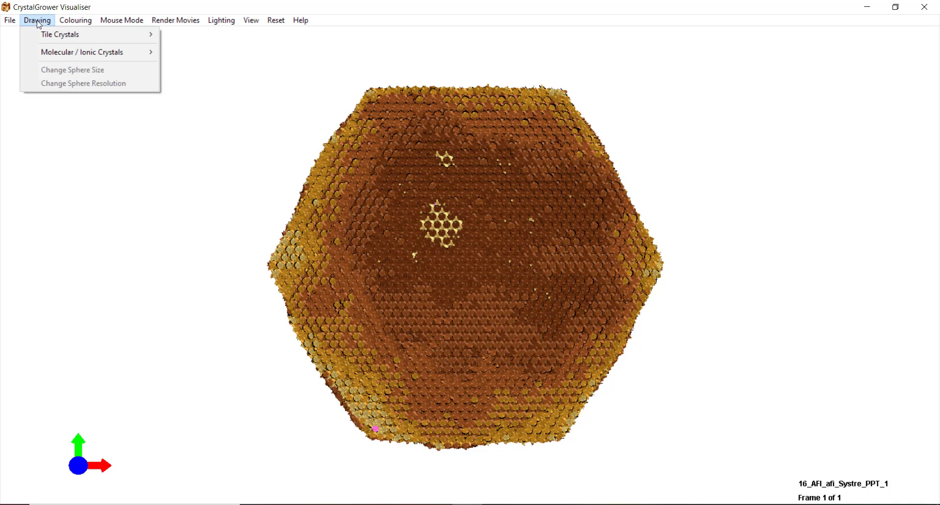
mouse_move(37, 38)
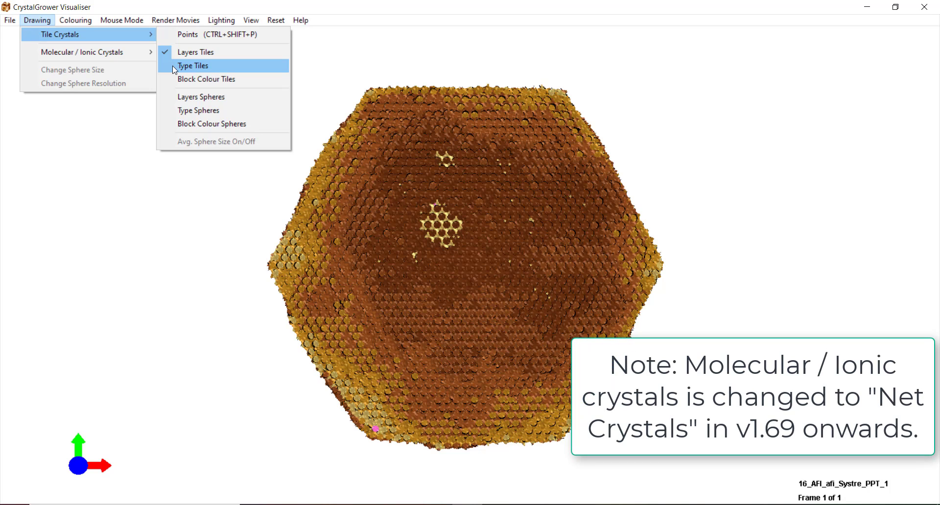
click(172, 65)
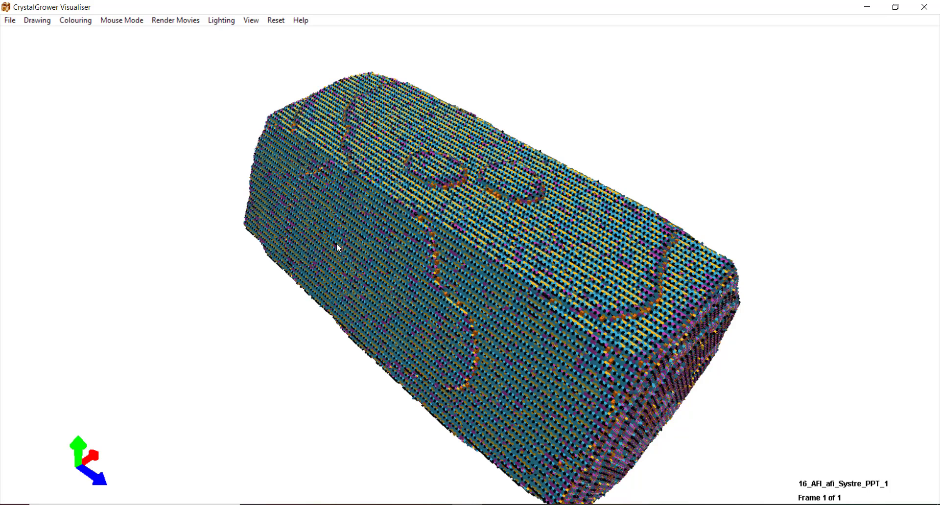
scroll(337, 244, down, 1)
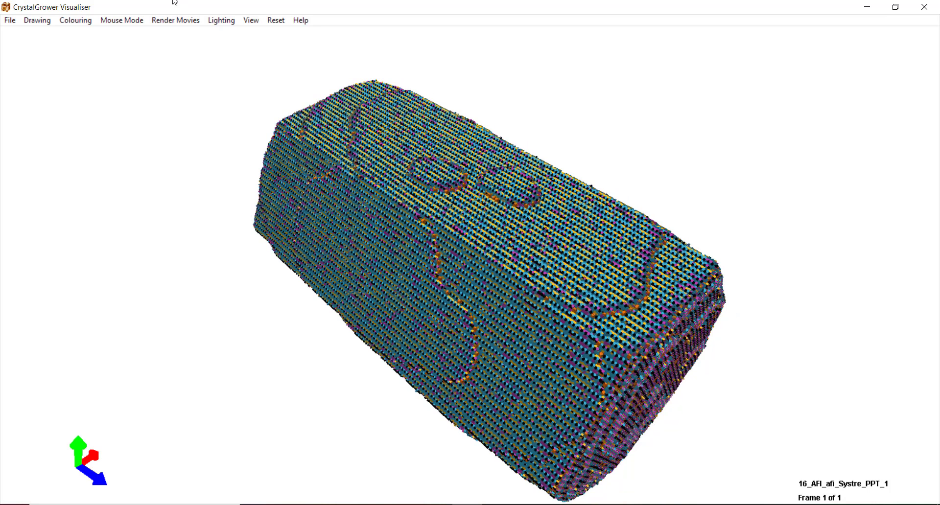
- Recolour the tiles by layer, then try a single uniform block colour
click(38, 20)
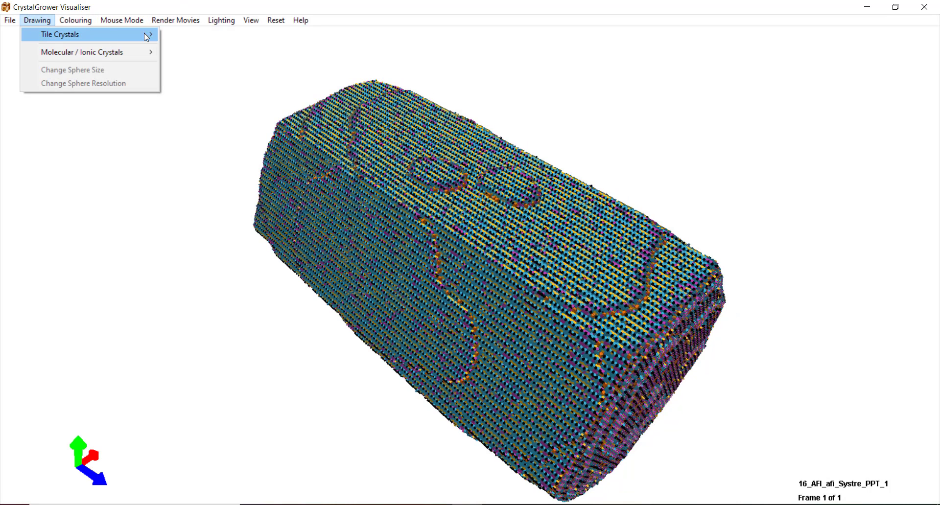
mouse_move(147, 34)
click(200, 51)
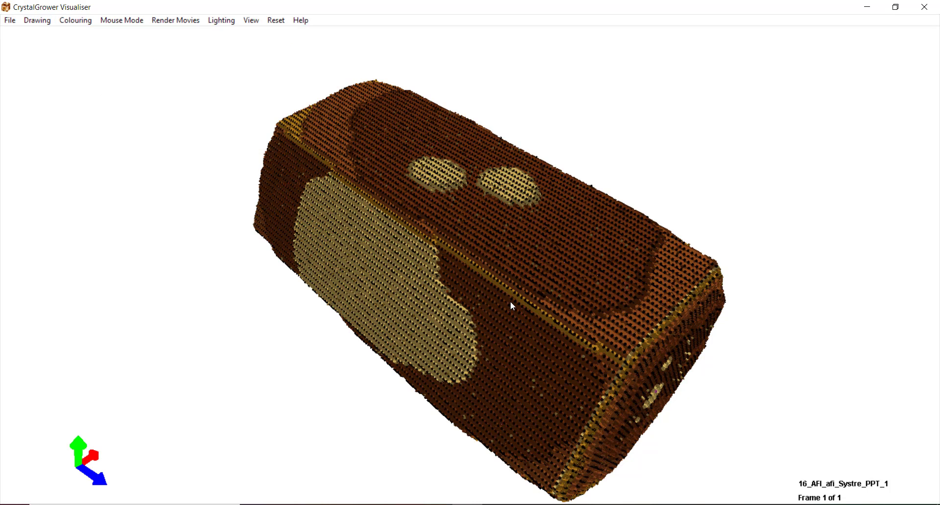
click(39, 20)
mouse_move(76, 41)
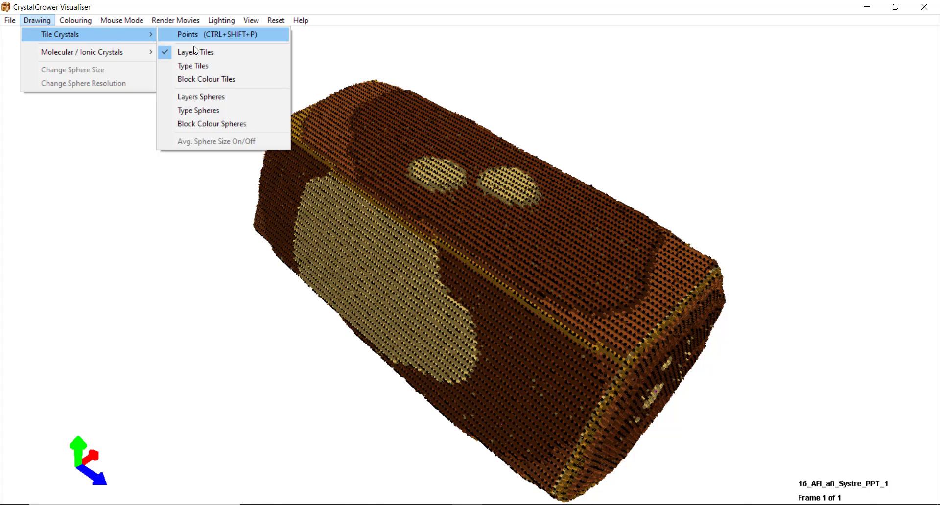
click(196, 79)
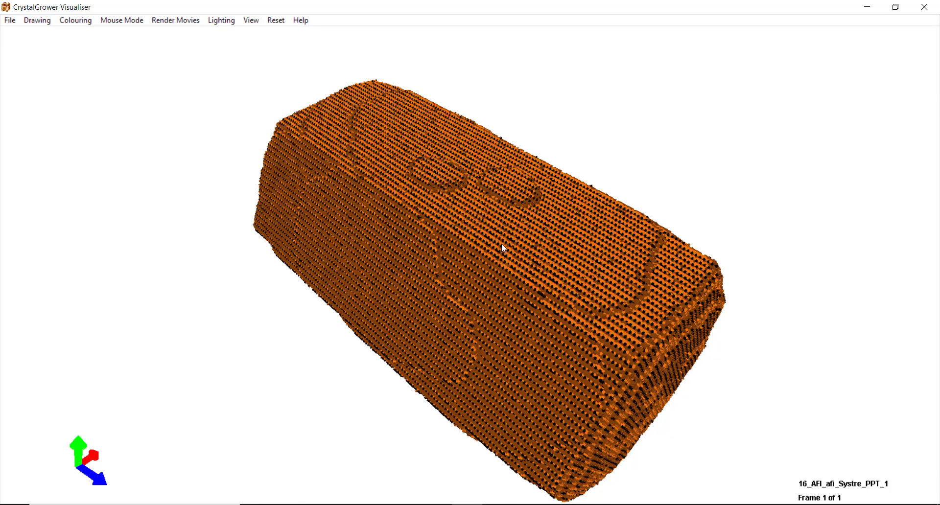
- Redraw the crystal as Layers Spheres, shaded brown and tan by growth layer
click(35, 20)
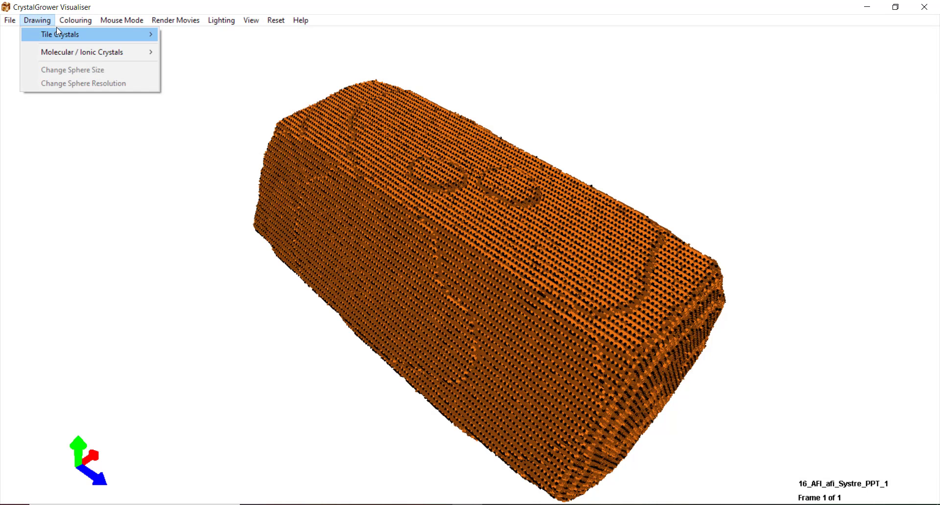
mouse_move(118, 36)
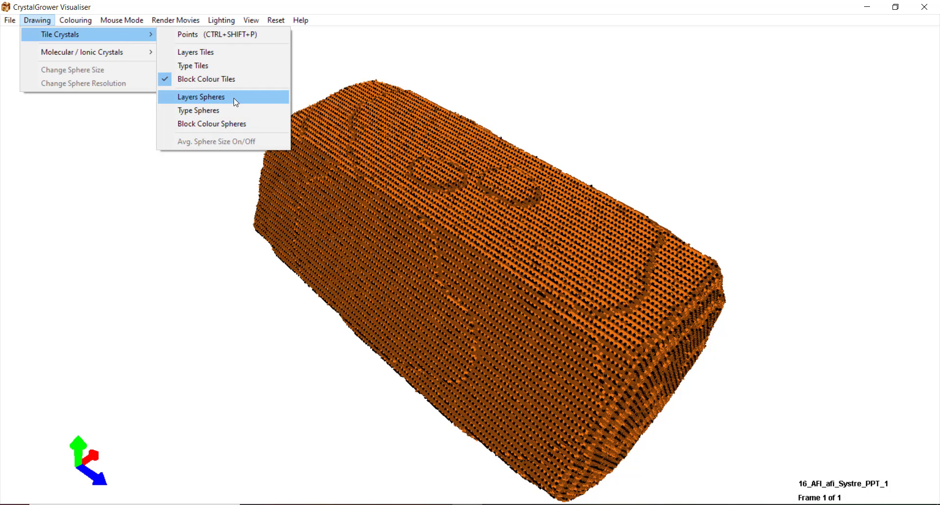
click(206, 101)
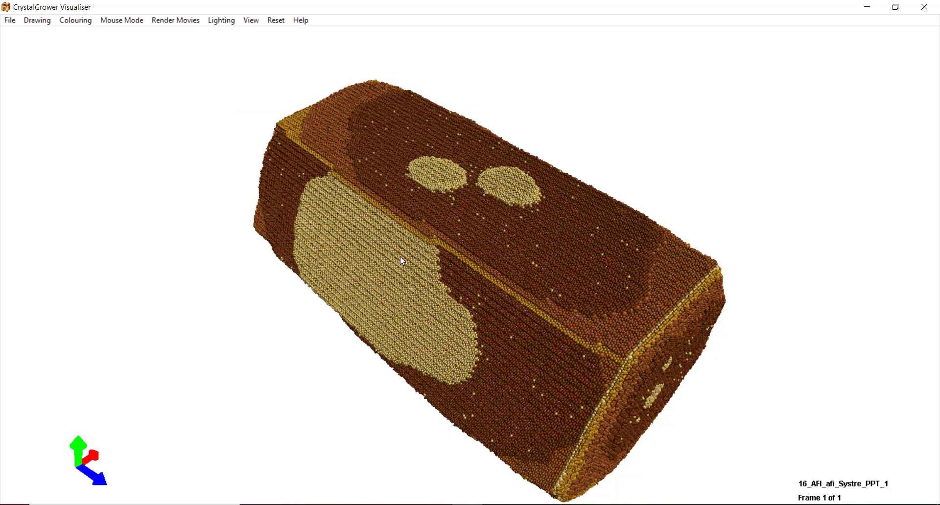
- Toggle Avg. Sphere Size on and off and zoom in on the sphere crystal
click(35, 20)
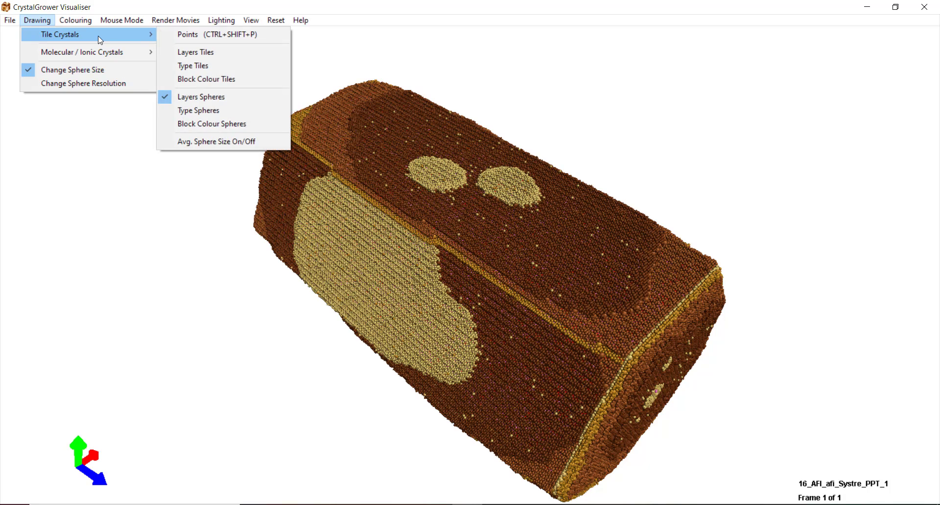
click(210, 142)
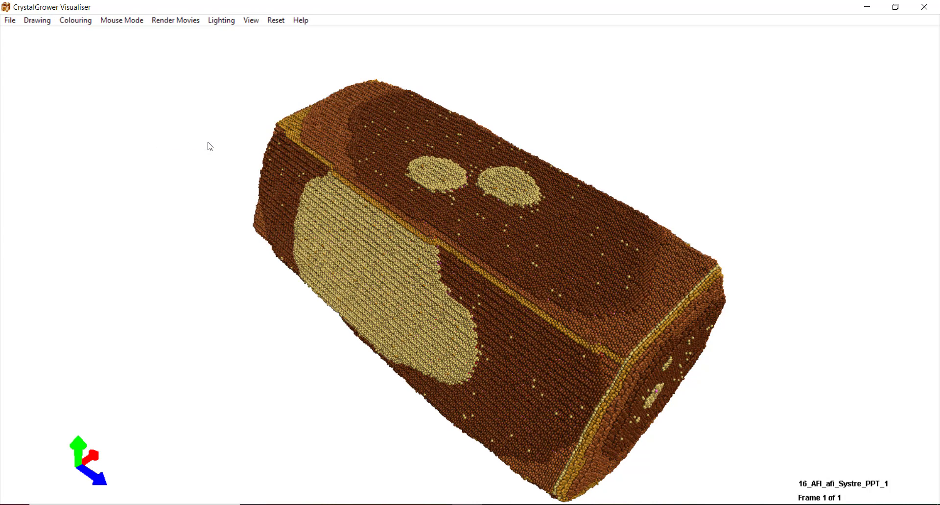
scroll(210, 146, up, 5)
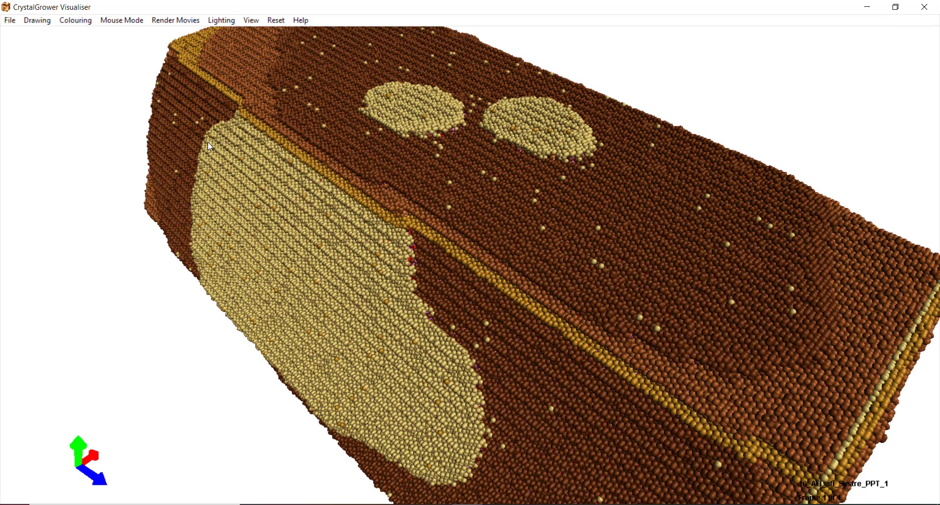
scroll(208, 143, up, 2)
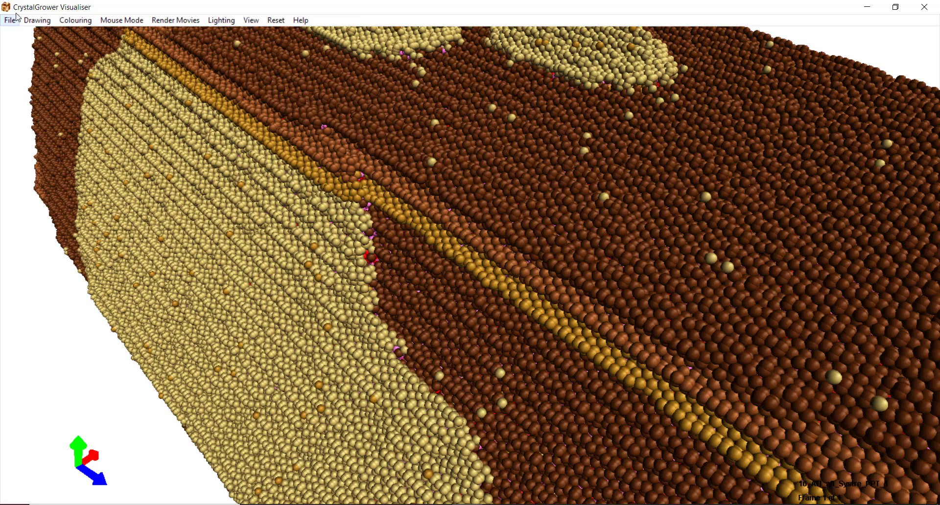
click(37, 20)
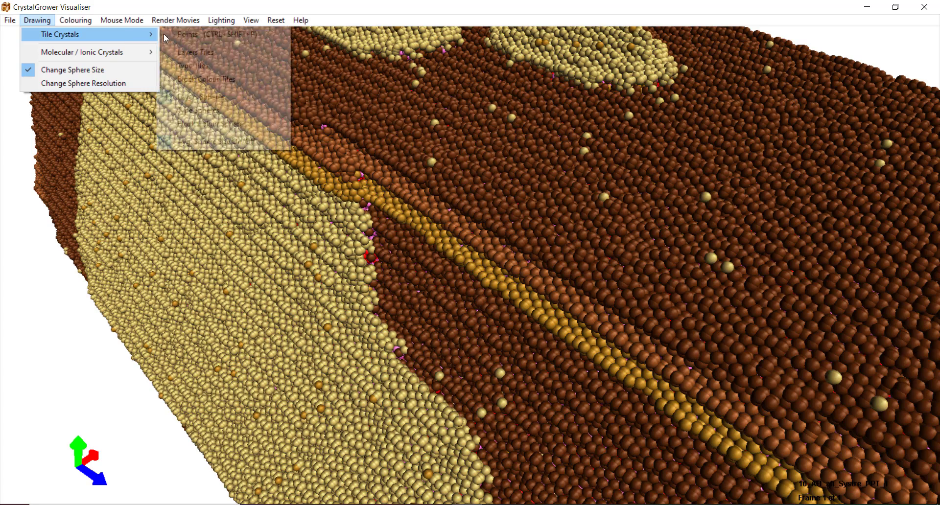
mouse_move(132, 36)
click(192, 139)
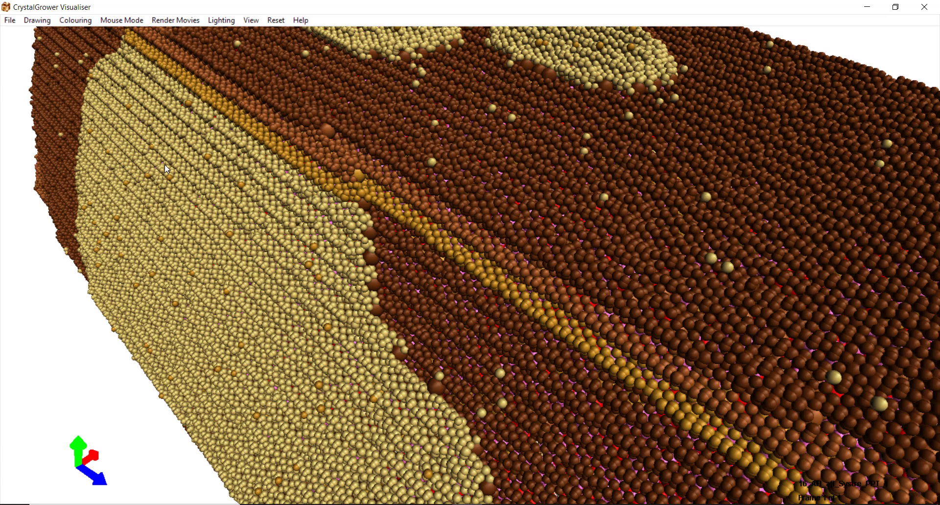
- Enlarge the atom spheres to hide the bonds and highlight growth layer 1 of 6
key(ctrl+plus)
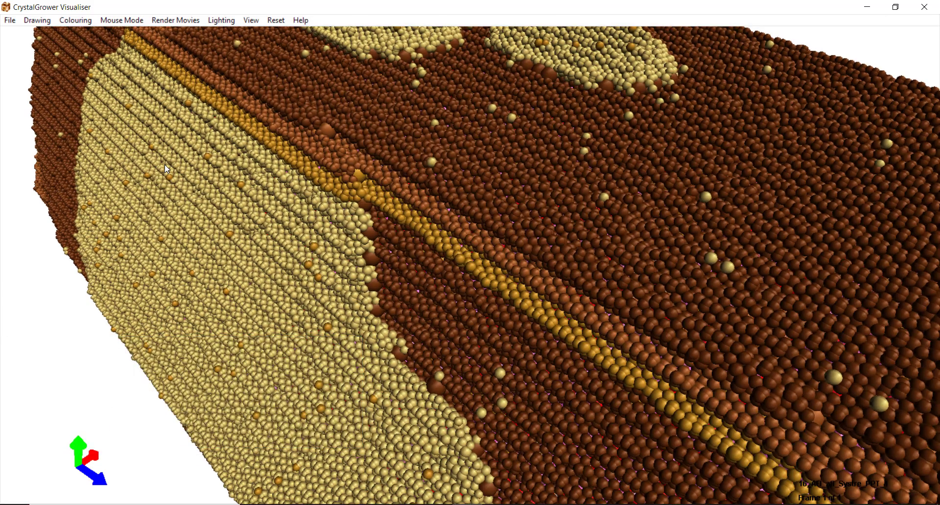
key(ctrl+minus)
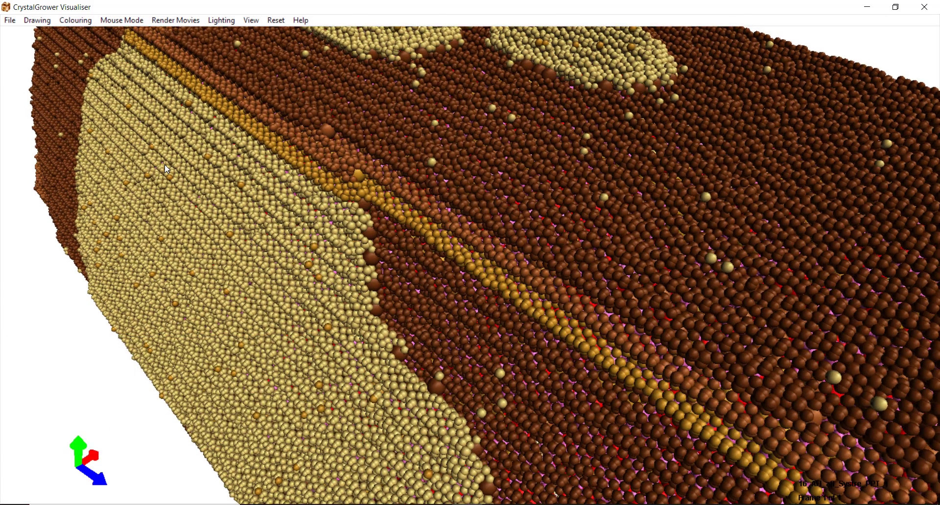
key(ctrl+plus)
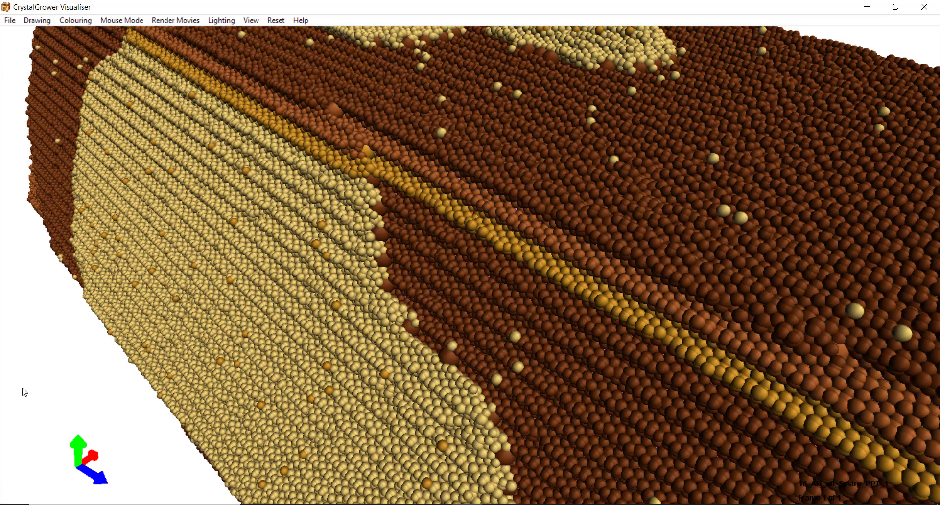
key(space)
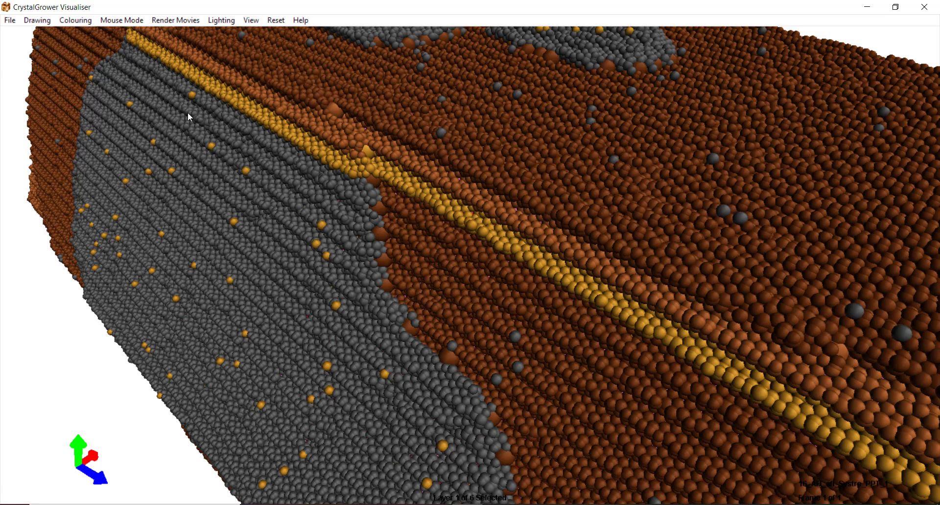
- Add an overlay background behind the status labels and step the highlight to layer 3 of 6
click(251, 20)
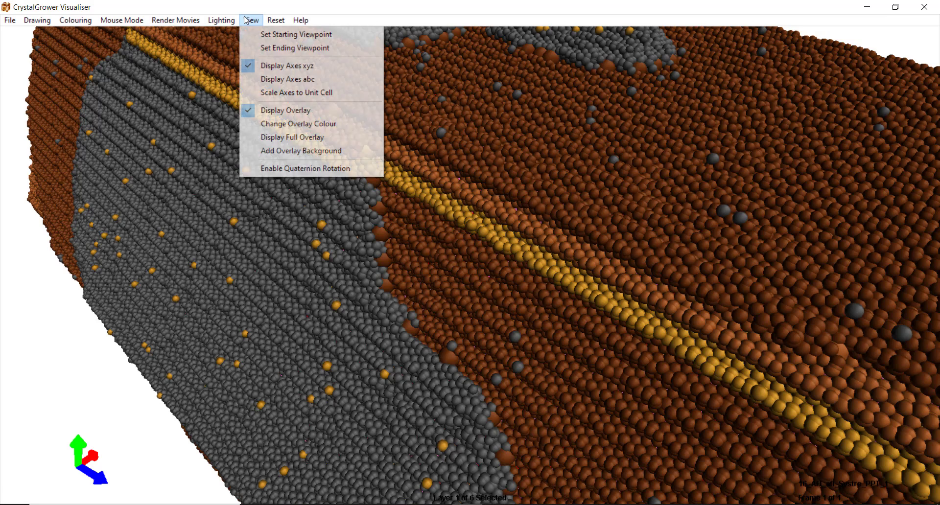
click(314, 152)
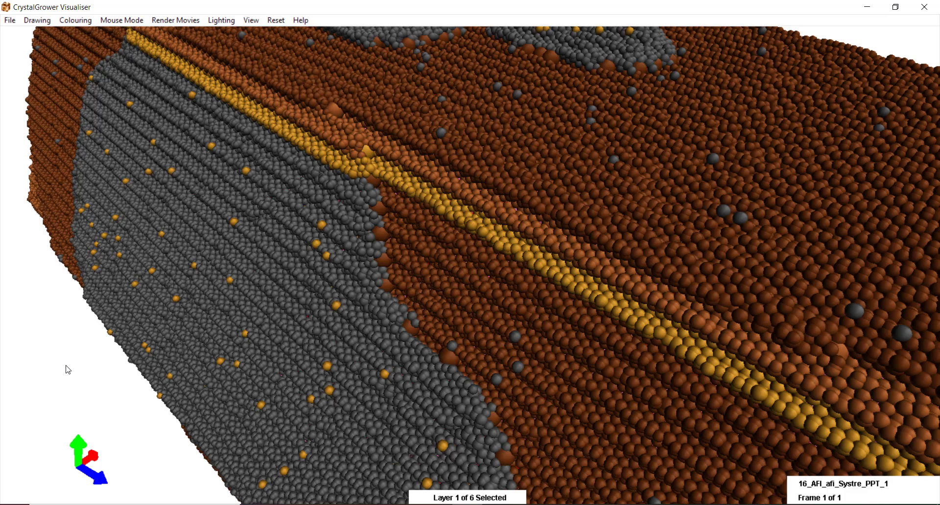
key(Up)
key(Up)
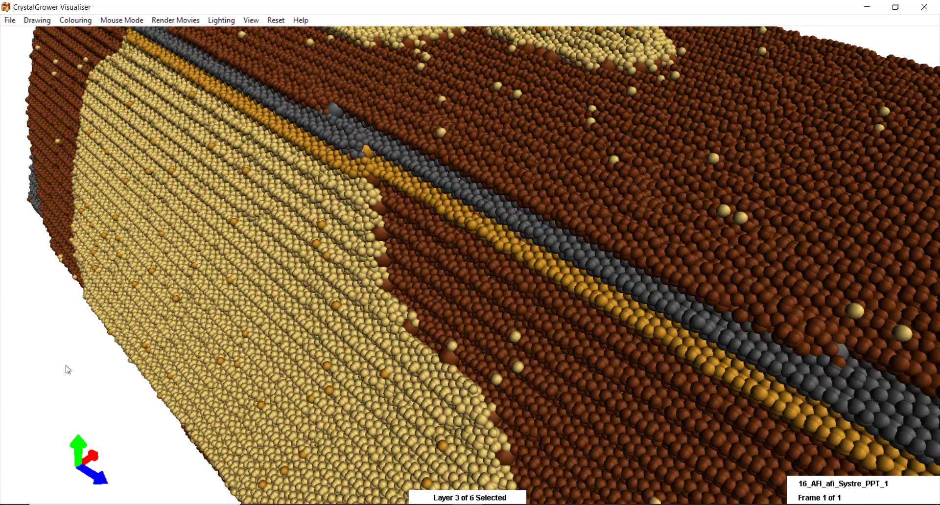
key(Up)
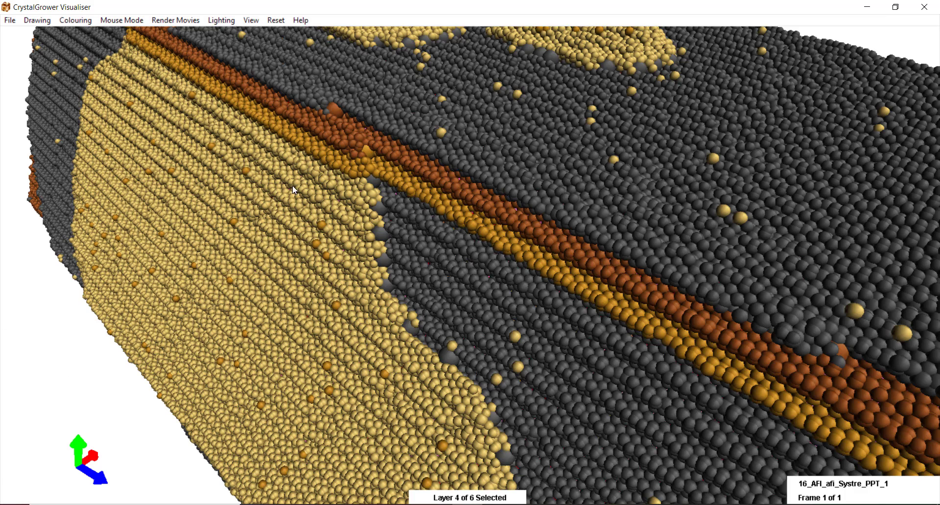
- Give the highlighted fourth growth layer the bright green basic colour using Change Single Colour
click(74, 22)
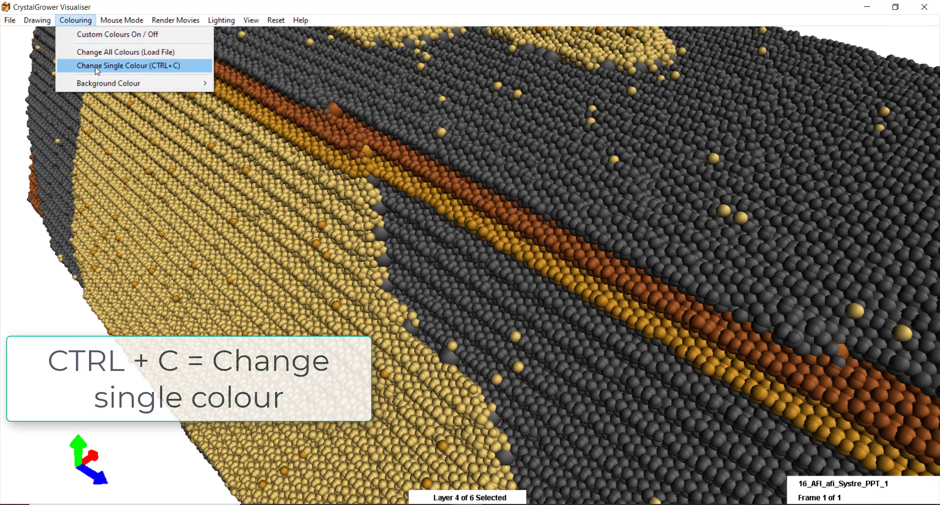
click(114, 68)
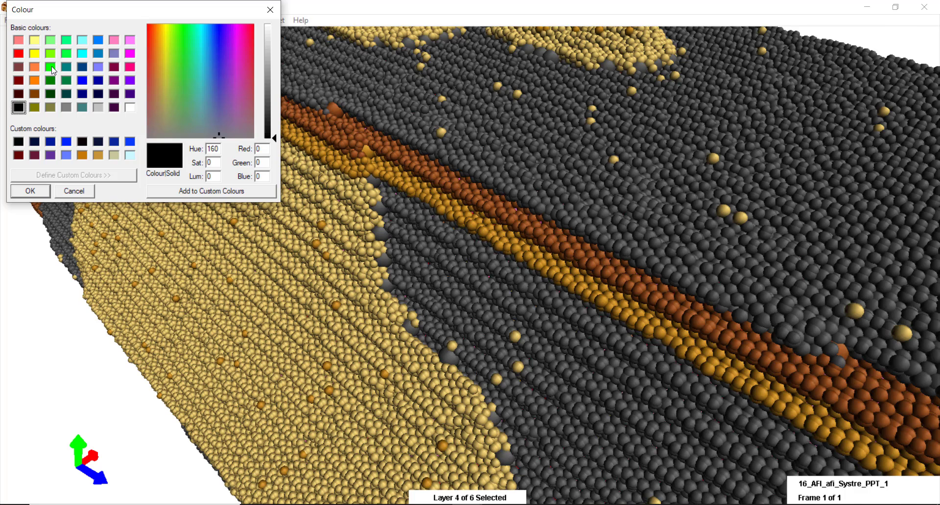
click(50, 66)
click(31, 192)
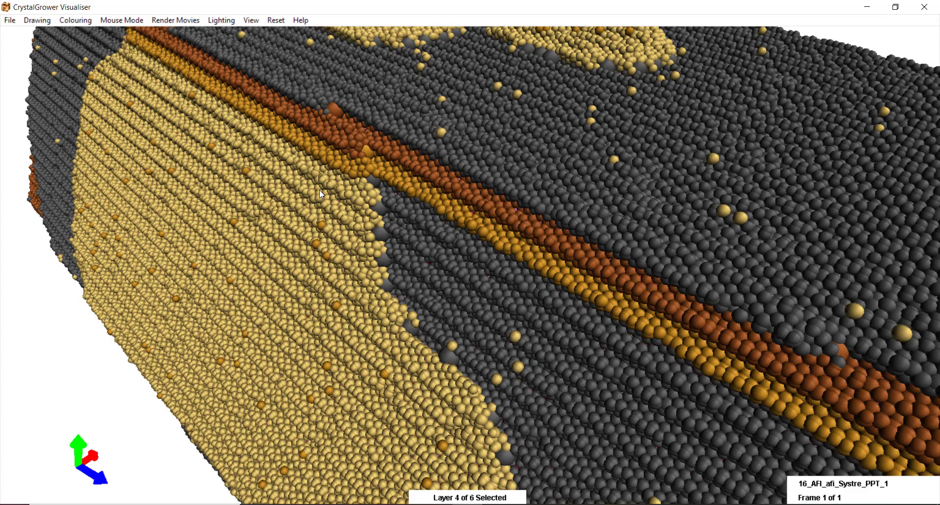
- Step the highlight through growth layers one to six, then clear it and zoom out
key(ctrl+shift+space)
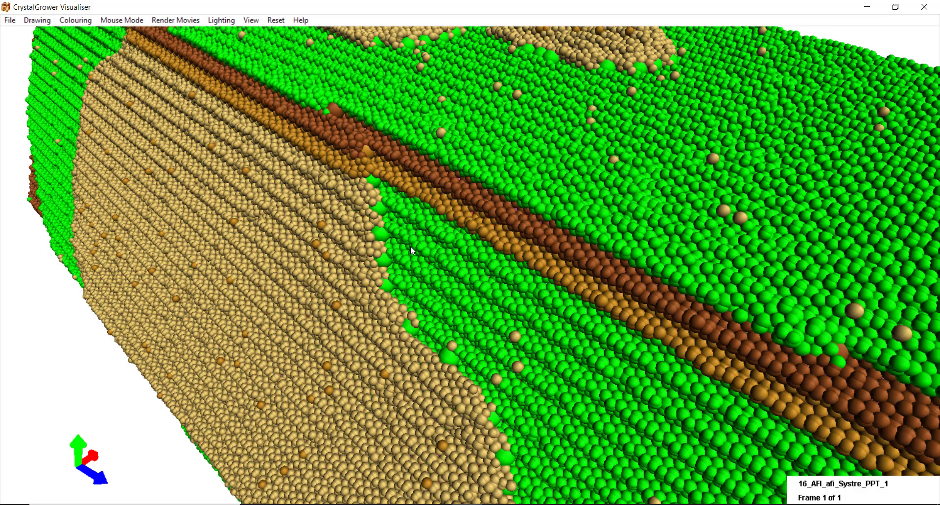
key(Up)
key(Up)
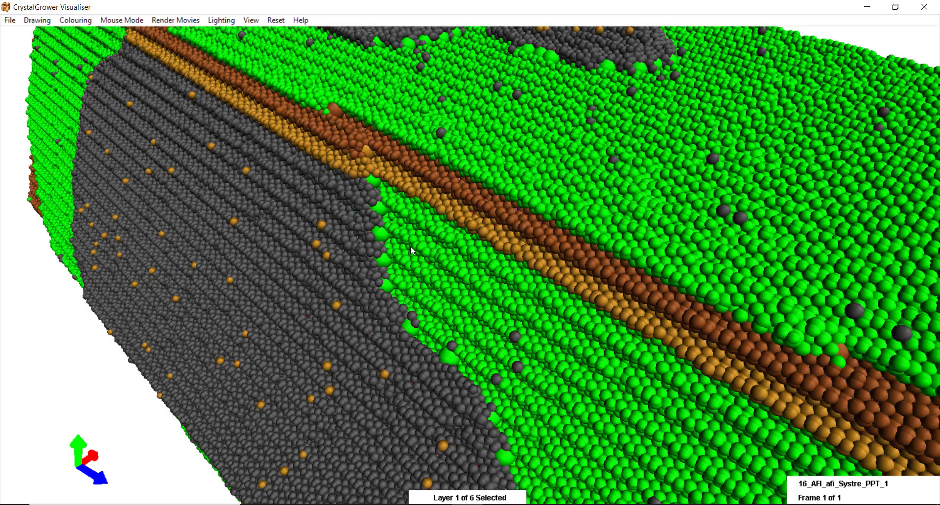
key(Up)
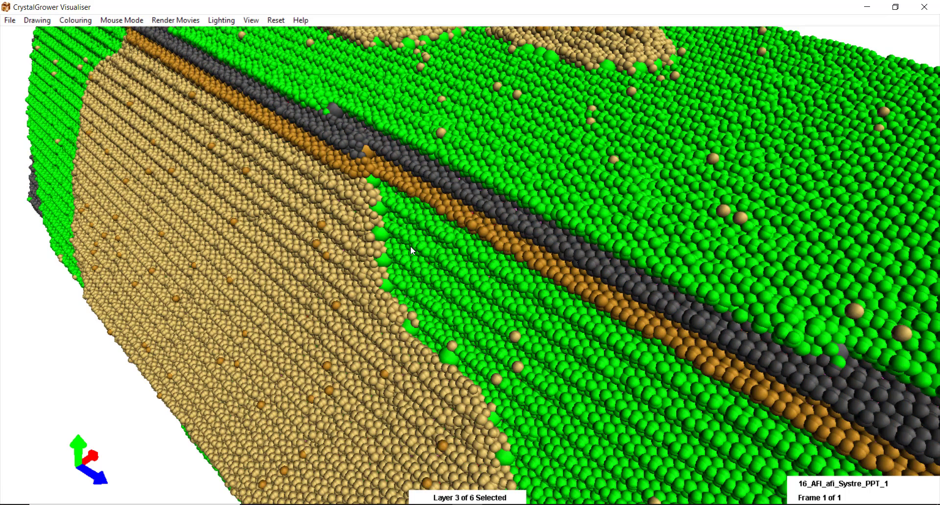
key(Up)
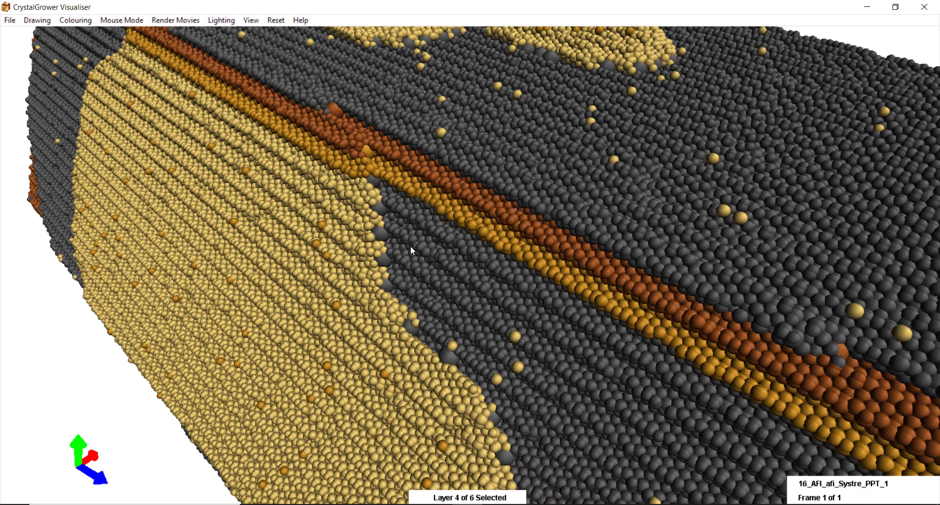
key(Up)
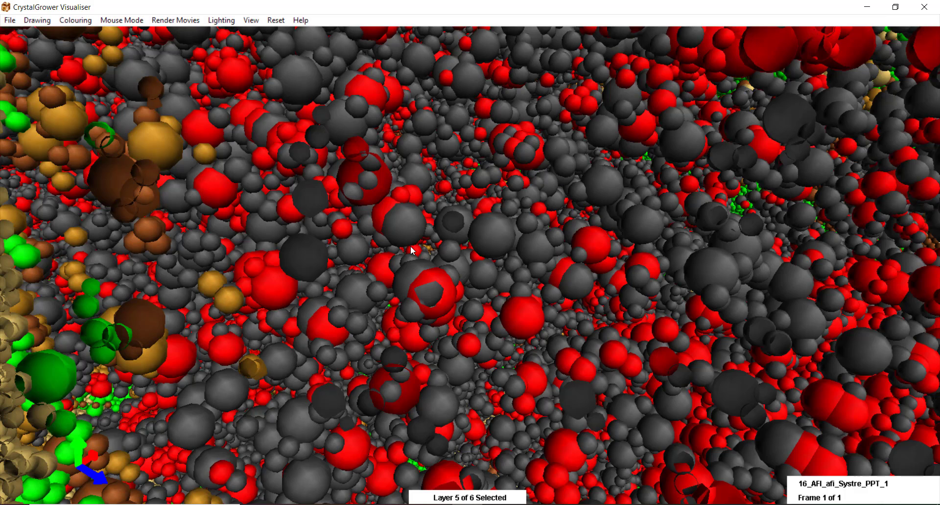
key(Up)
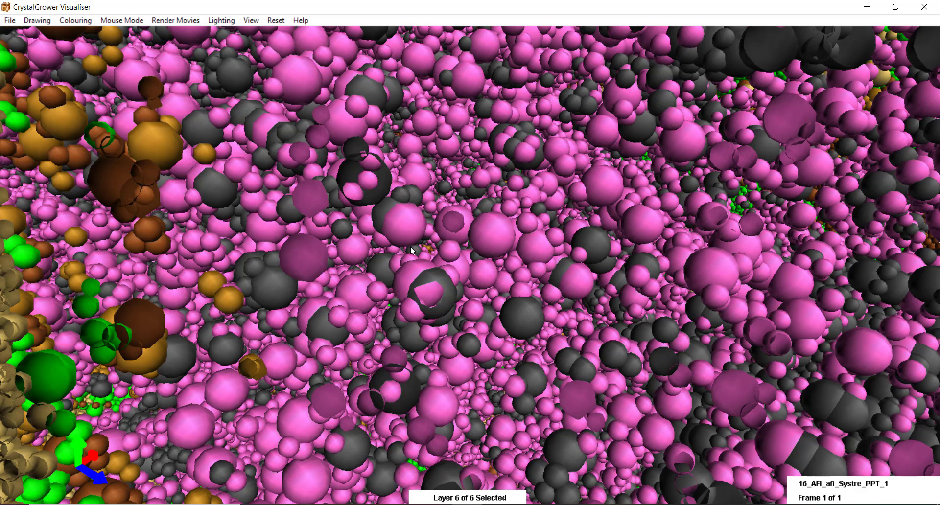
key(Escape)
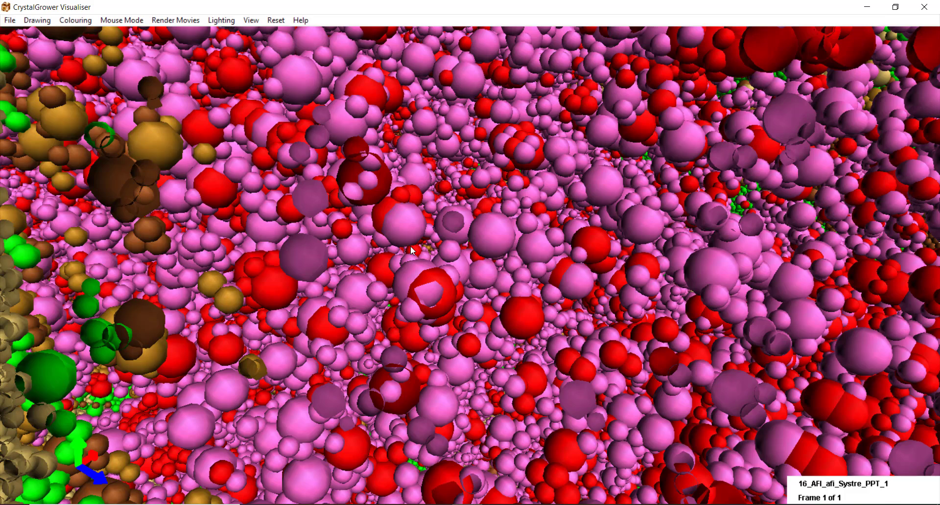
scroll(410, 246, down, 2)
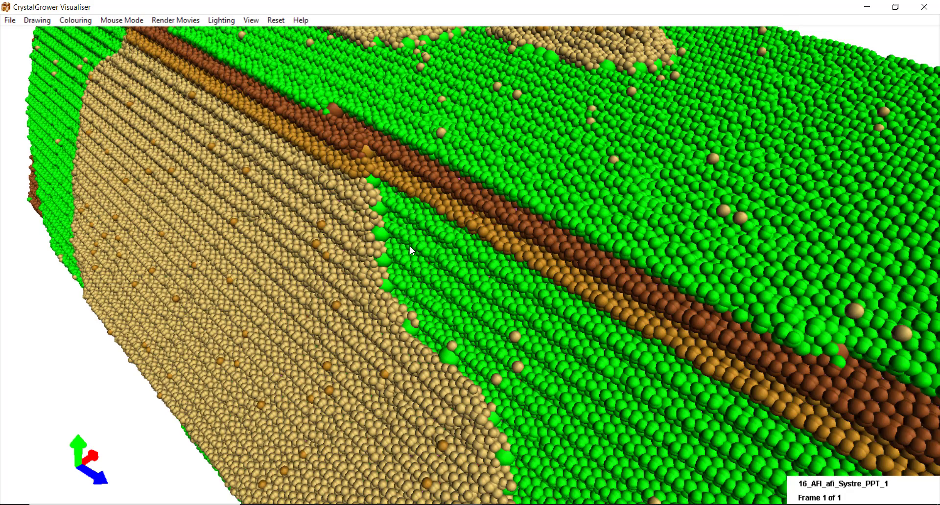
- Redraw the crystal as tiles coloured by type and highlight the first tile type
click(38, 20)
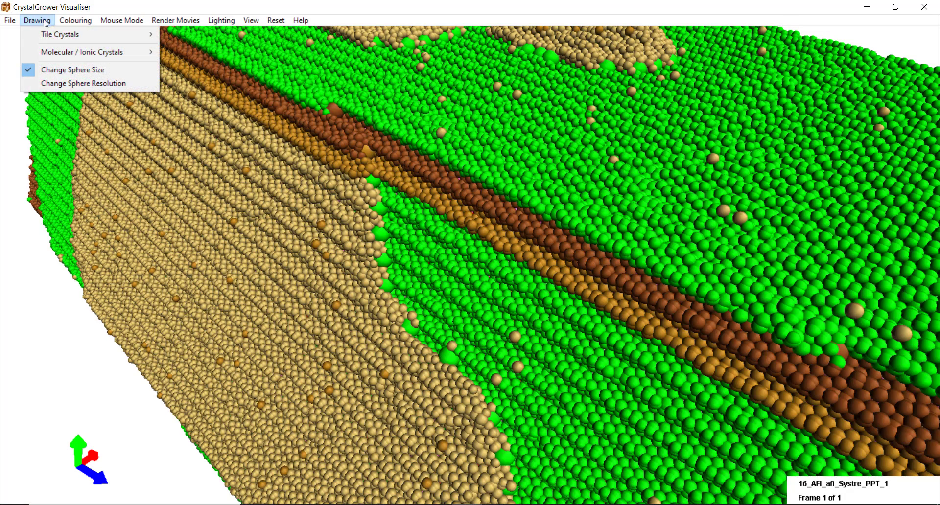
mouse_move(80, 37)
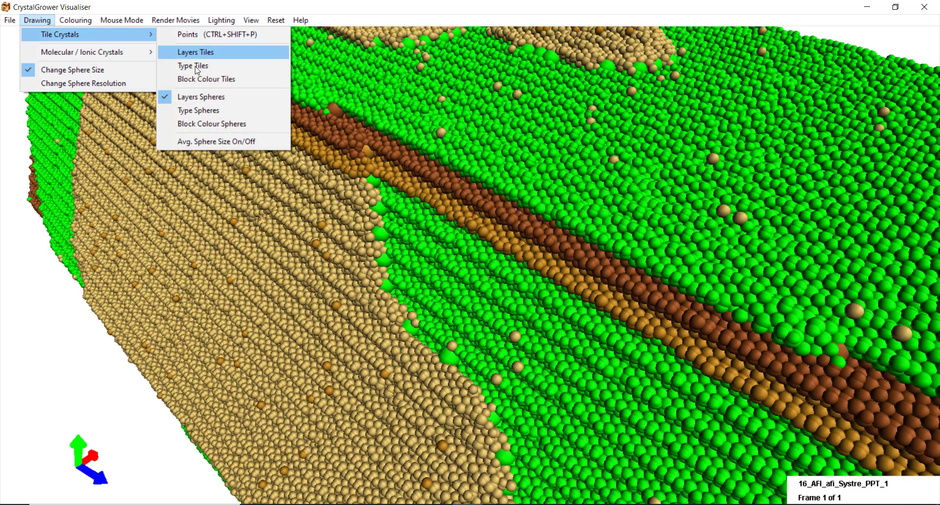
click(212, 69)
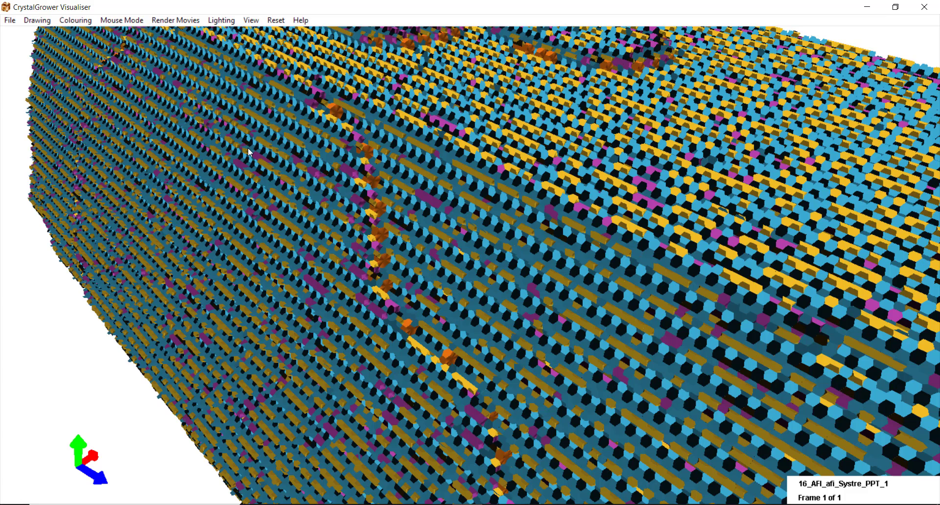
key(t)
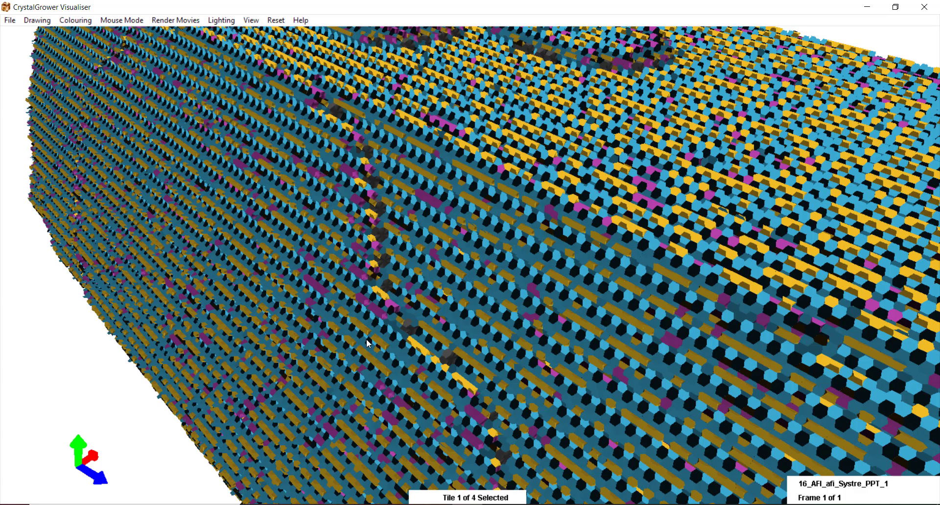
- Colour the first tile type red and the second tile type blue
click(92, 51)
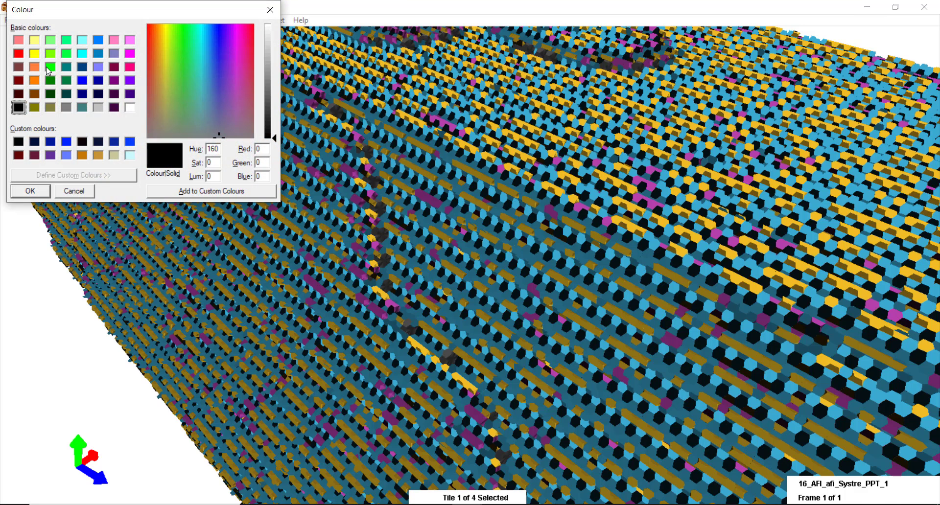
click(19, 54)
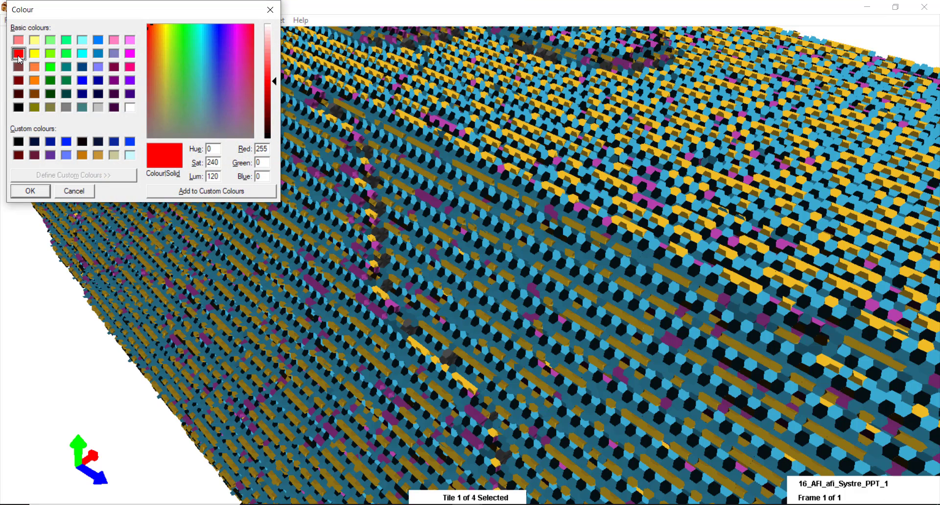
click(30, 192)
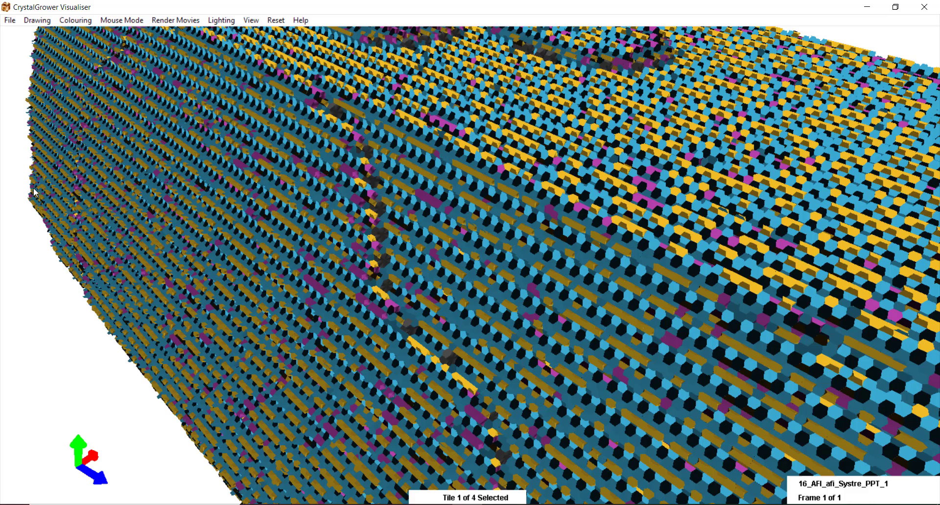
click(53, 20)
mouse_move(63, 21)
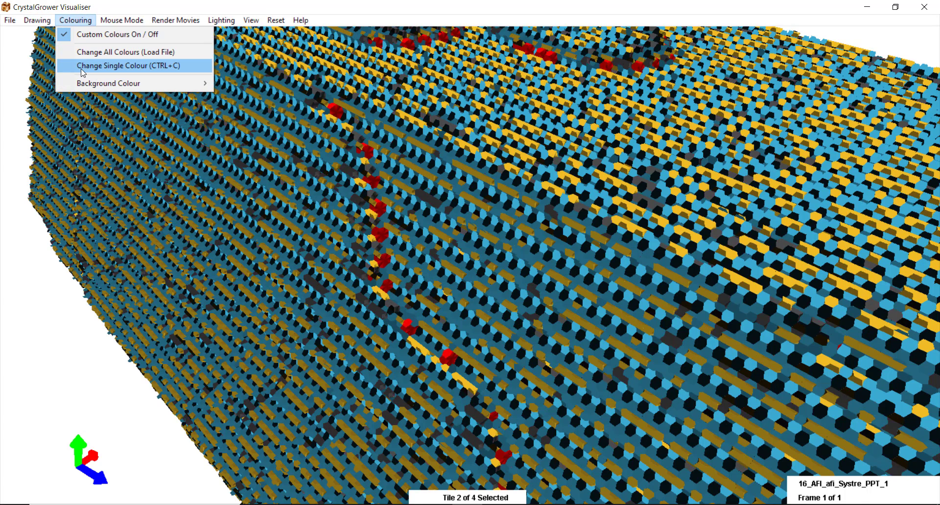
click(83, 66)
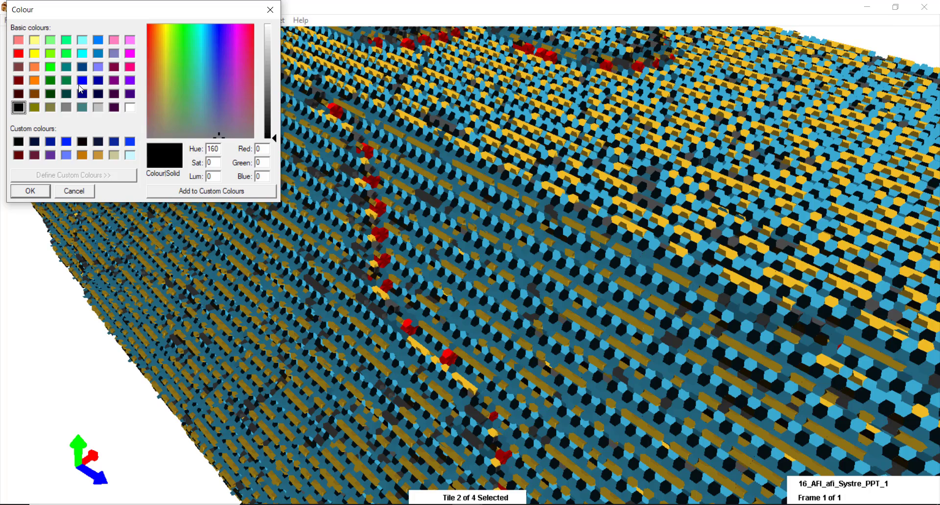
click(81, 82)
click(30, 190)
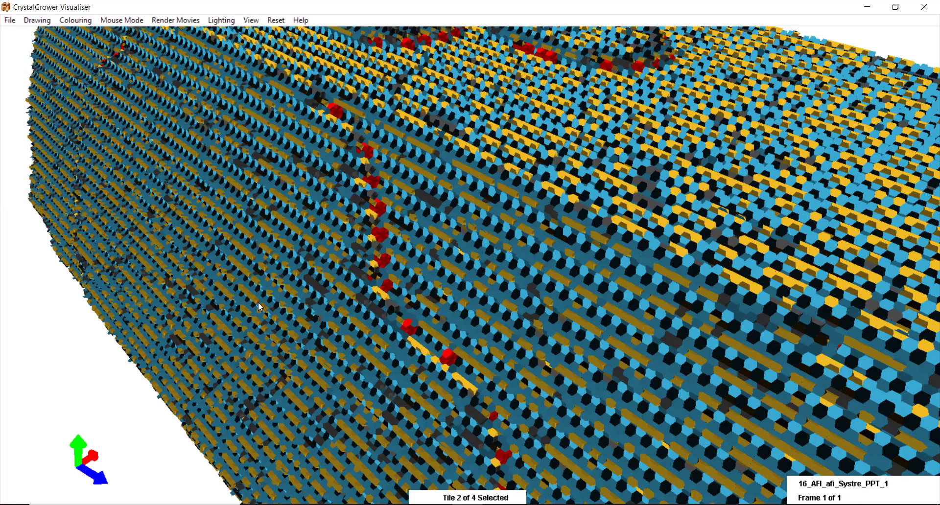
- Colour the third tile type purple and the fourth tile type green
key(Up)
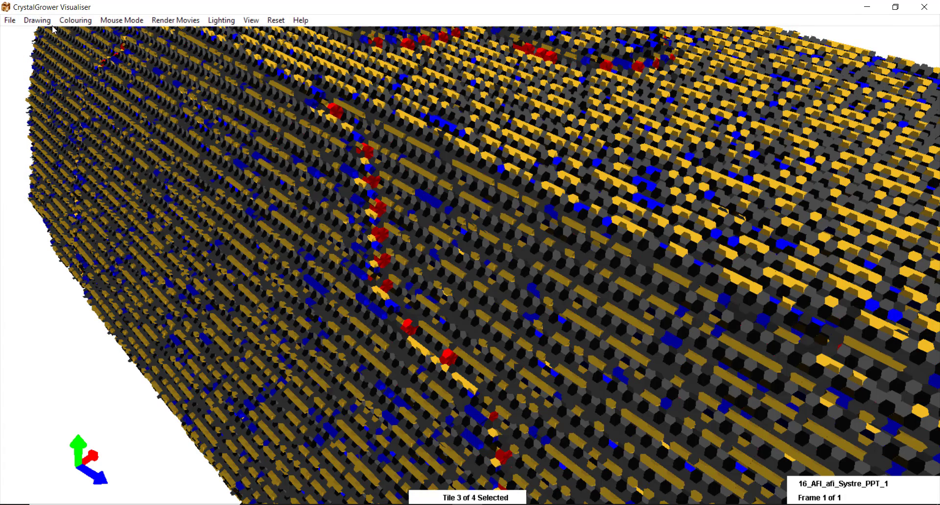
click(38, 20)
click(83, 65)
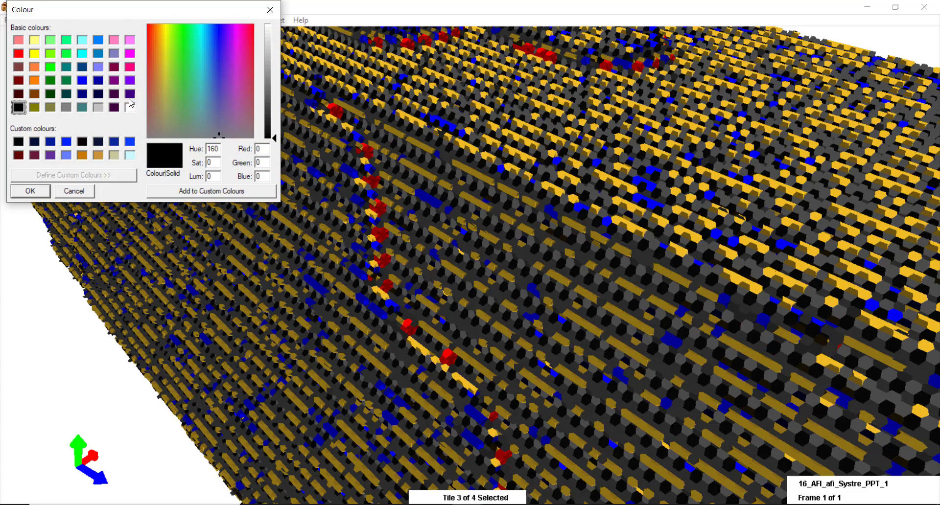
click(130, 80)
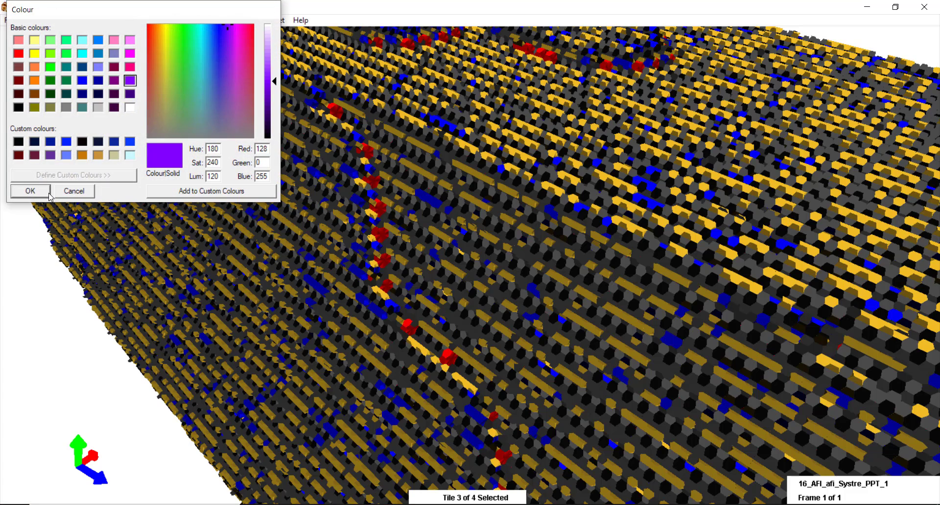
click(50, 195)
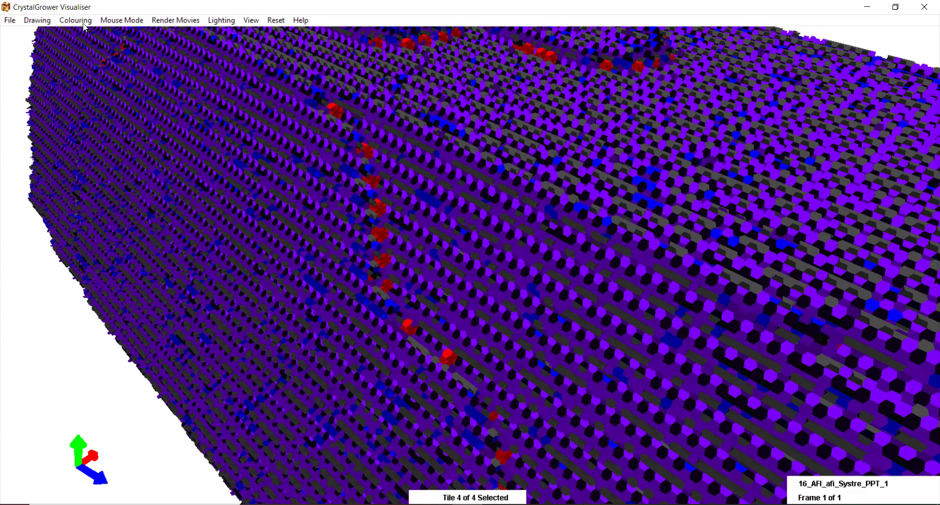
click(85, 24)
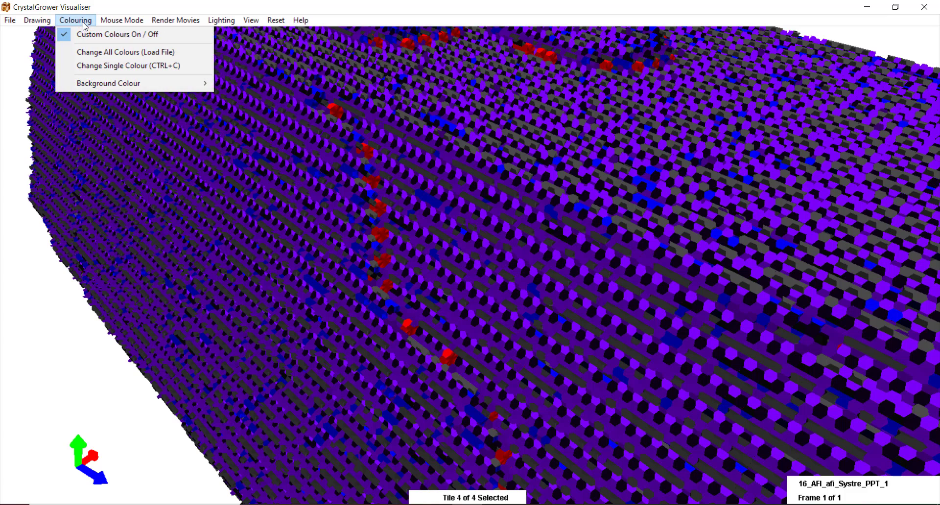
click(83, 65)
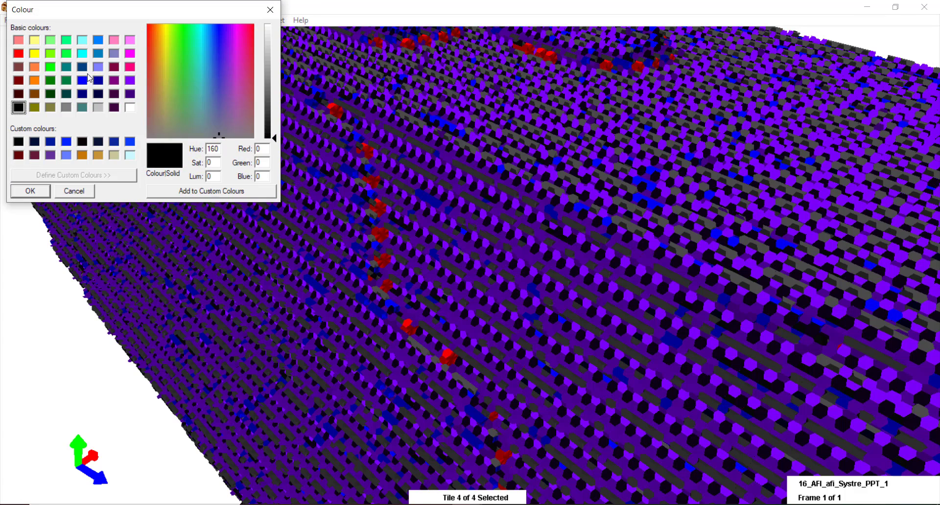
click(67, 54)
click(32, 191)
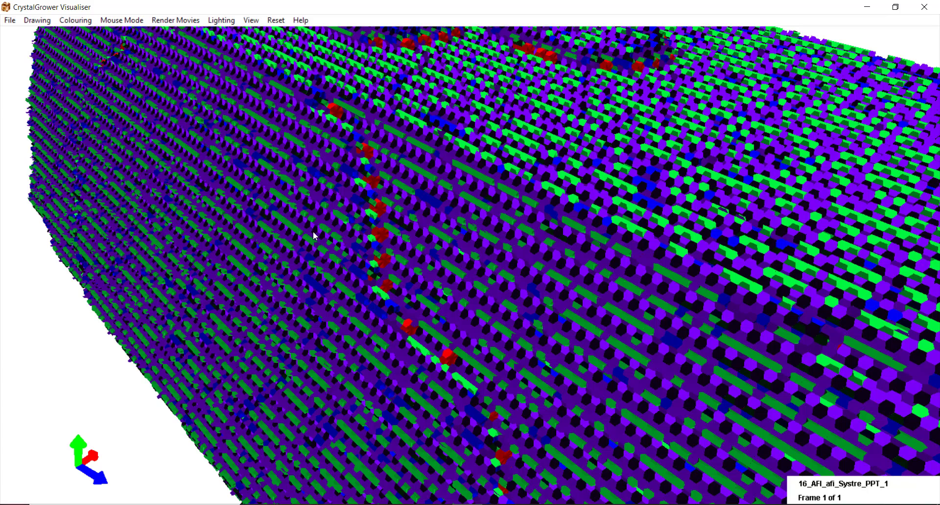
- Zoom out, select a tile species, and toggle the green species off and back on
scroll(312, 231, down, 5)
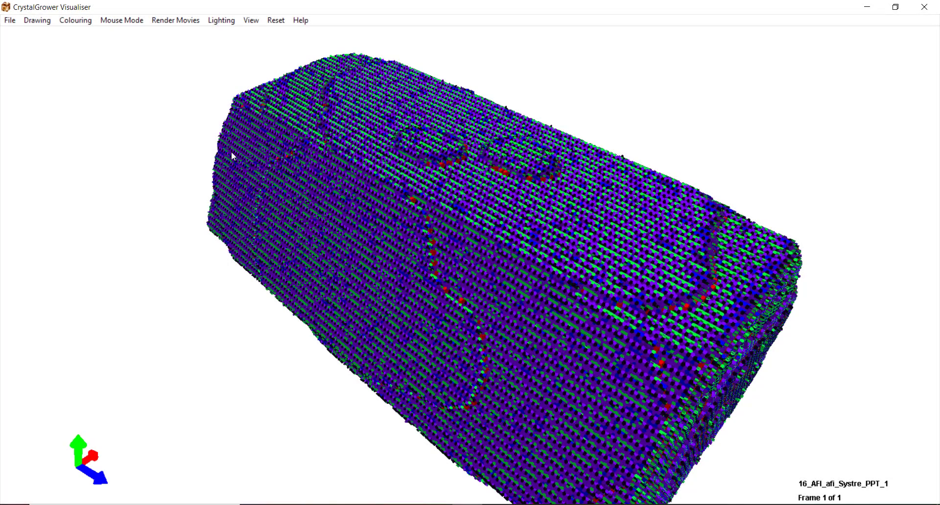
key(t)
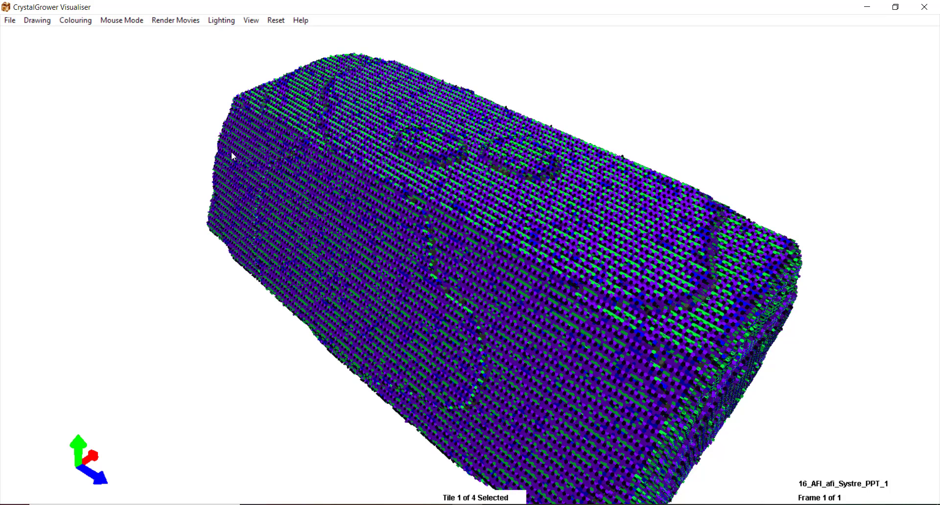
key(t)
key(t)
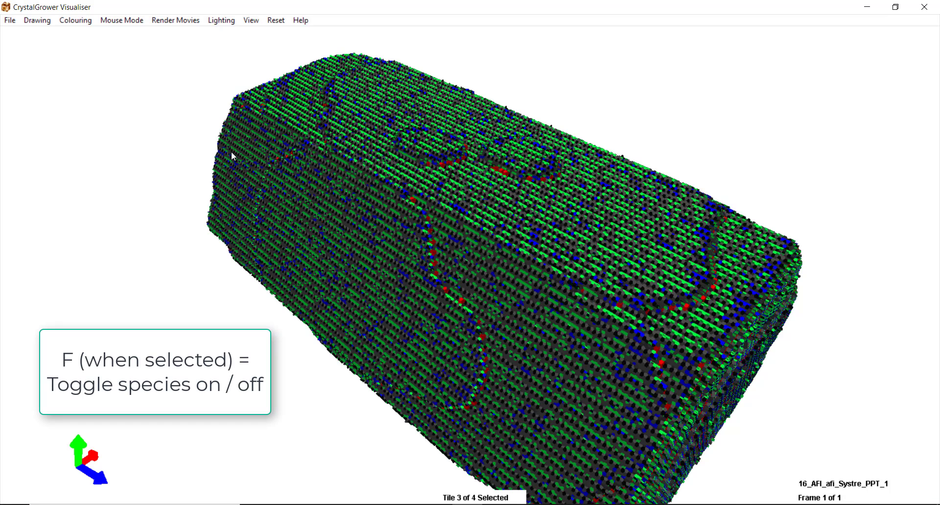
key(f)
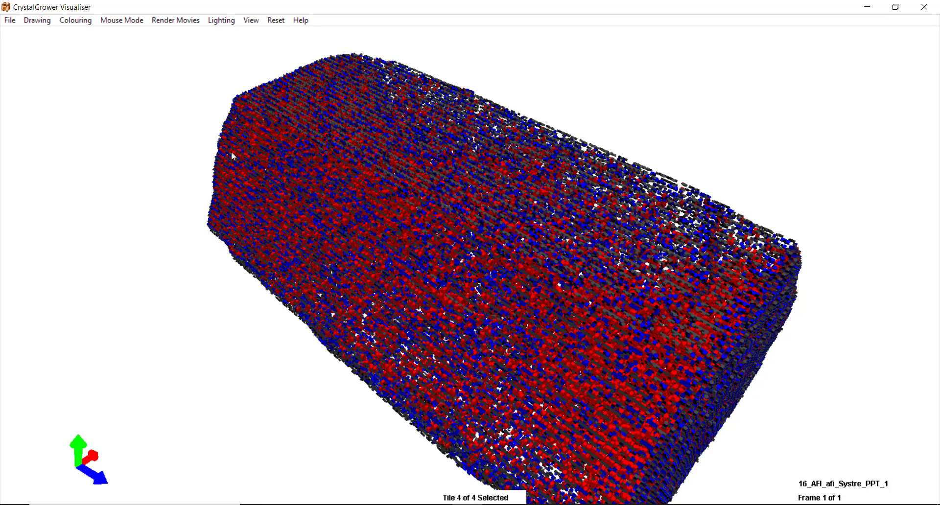
key(f)
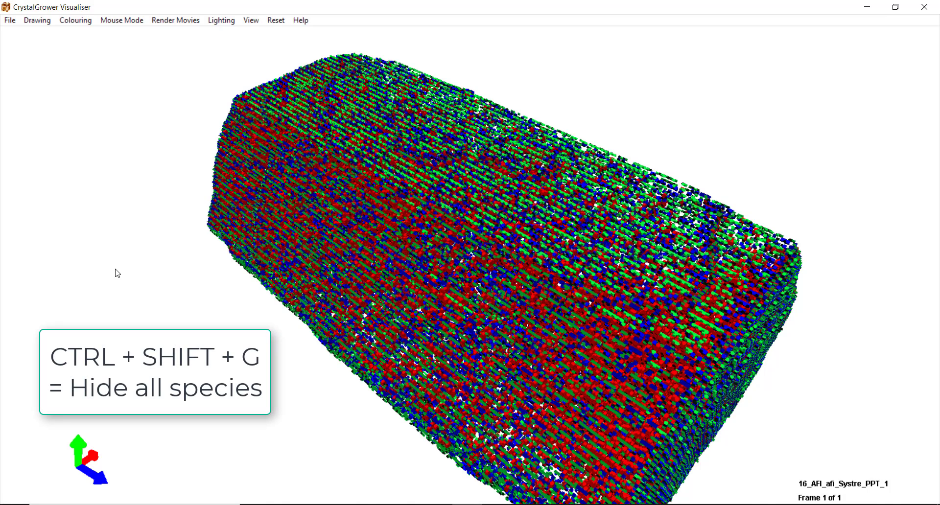
- Hide all species with Ctrl+Shift+G, cycle through them, then restore all with Ctrl+Shift+F
key(ctrl+shift+g)
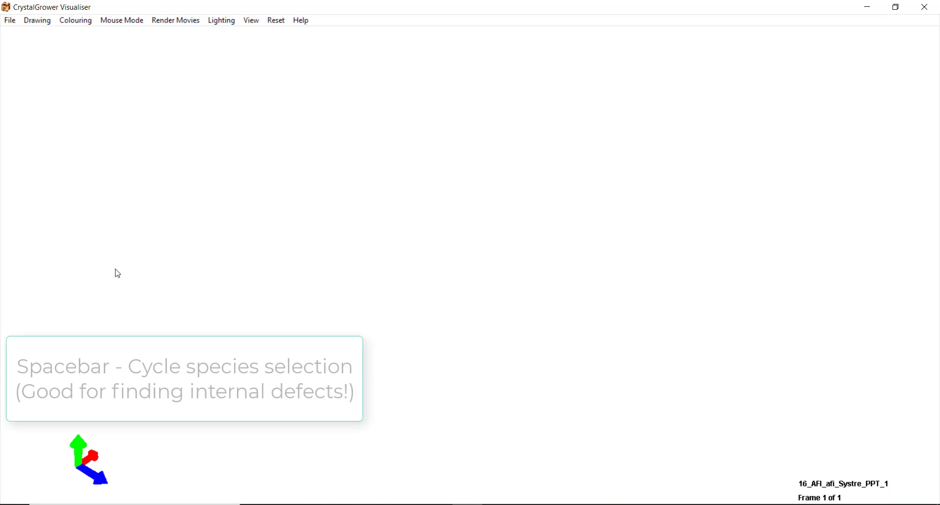
key(space)
key(space)
key(space)
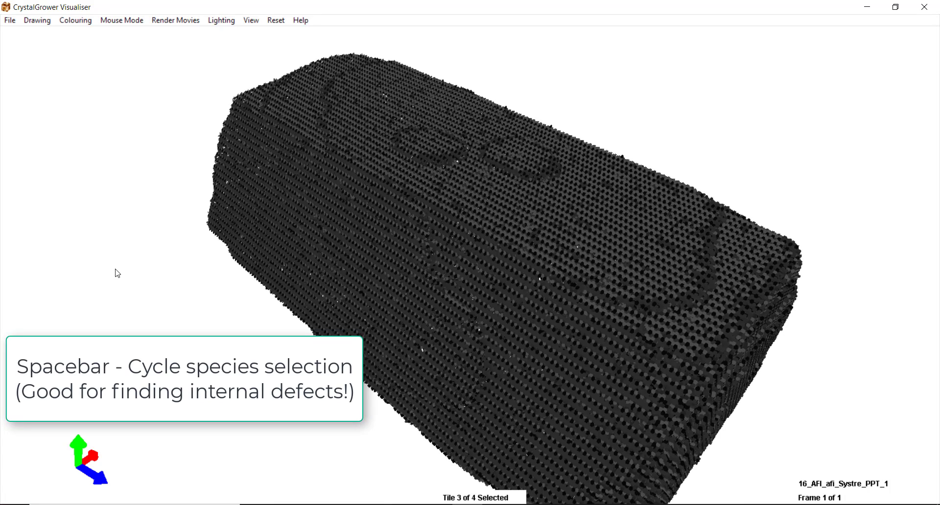
key(space)
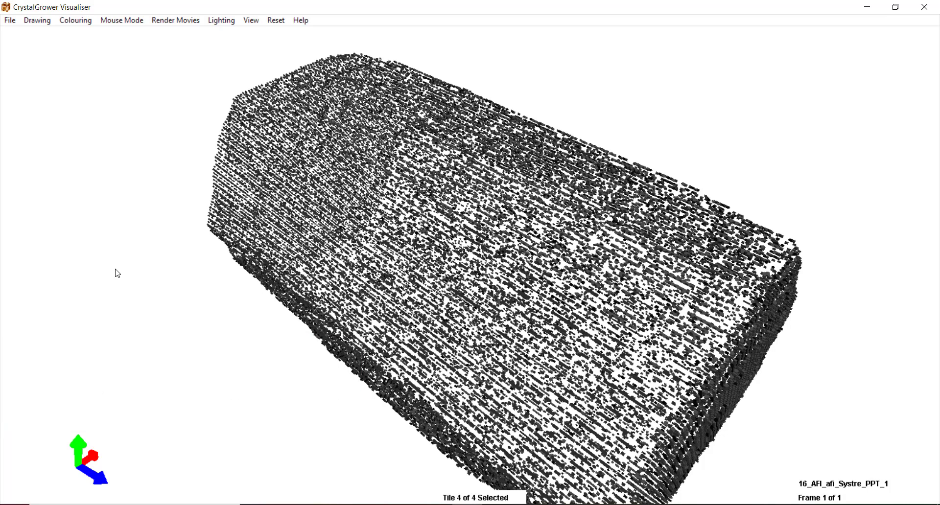
key(space)
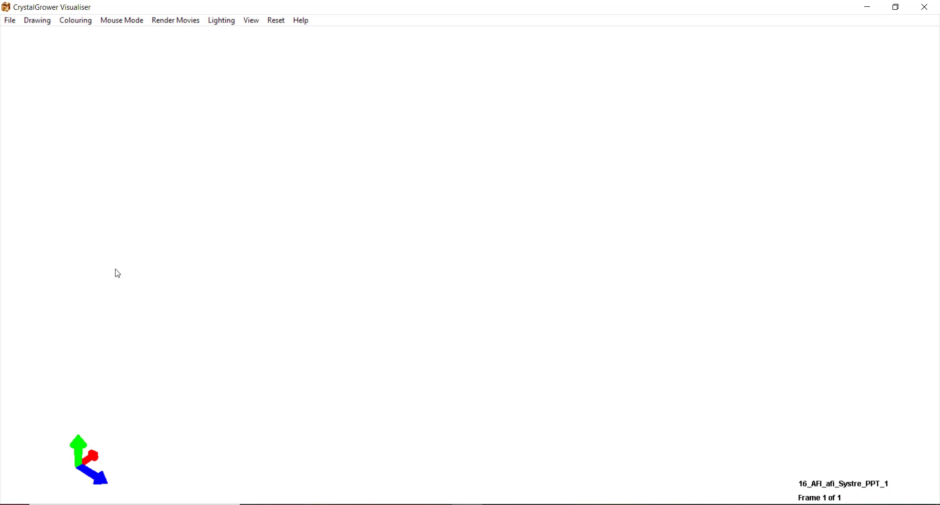
key(ctrl+shift+f)
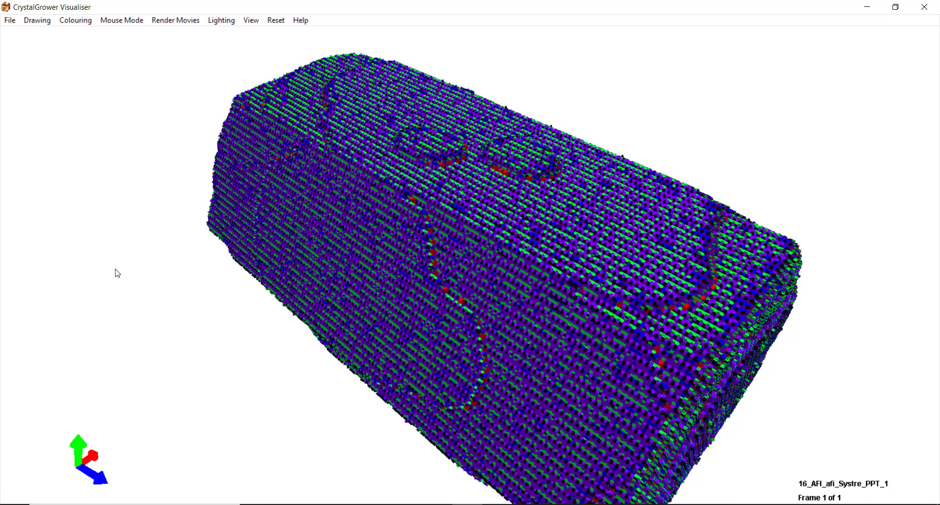
- Draw the crystal as Tile Crystals Type Spheres
click(38, 22)
mouse_move(98, 35)
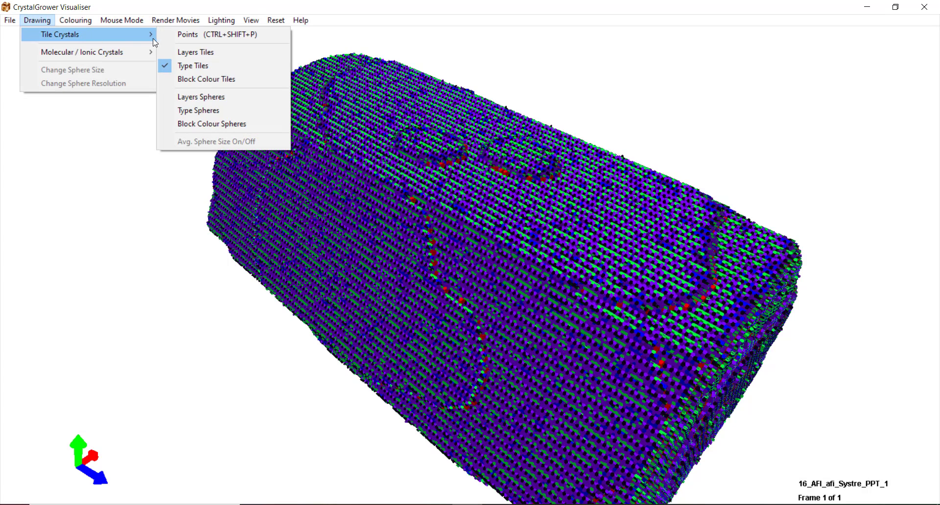
click(199, 110)
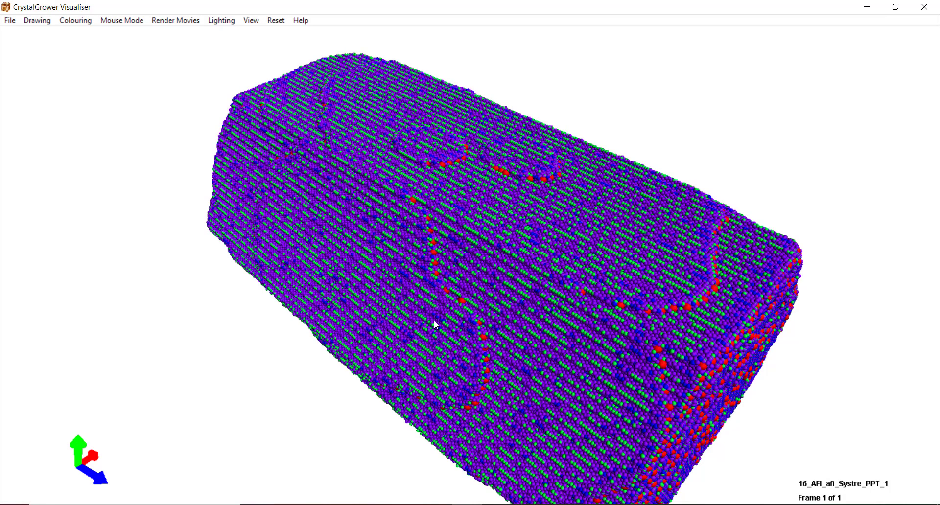
- Enlarge the first species' spheres two steps, then shrink the third species' spheres
click(435, 324)
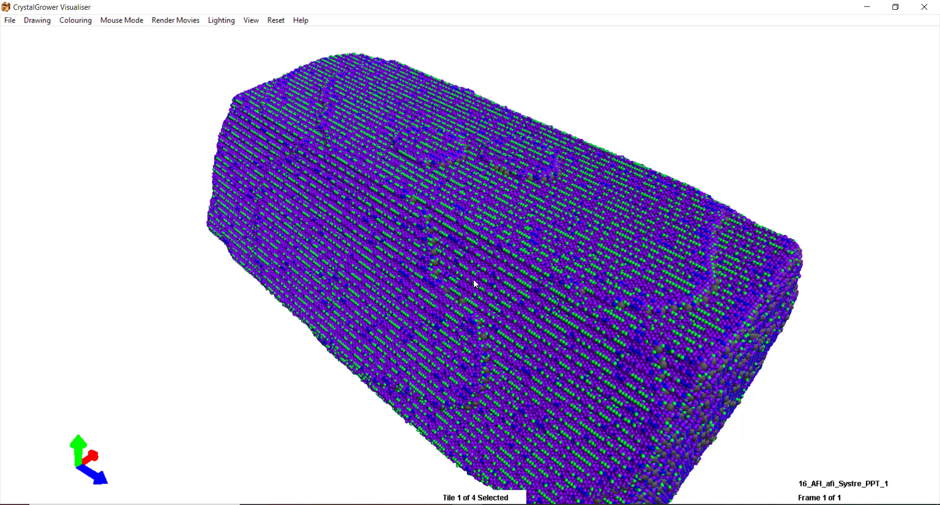
key(ctrl+plus)
key(ctrl+plus)
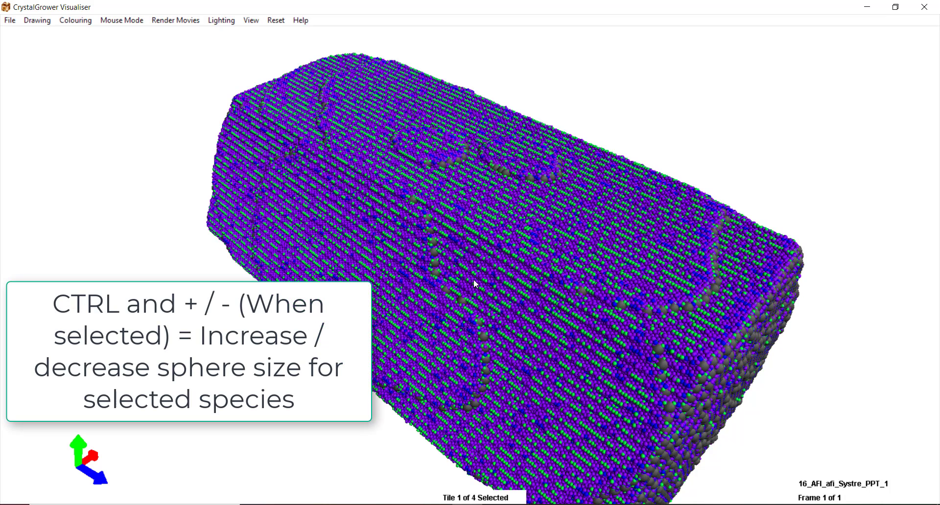
key(ctrl+plus)
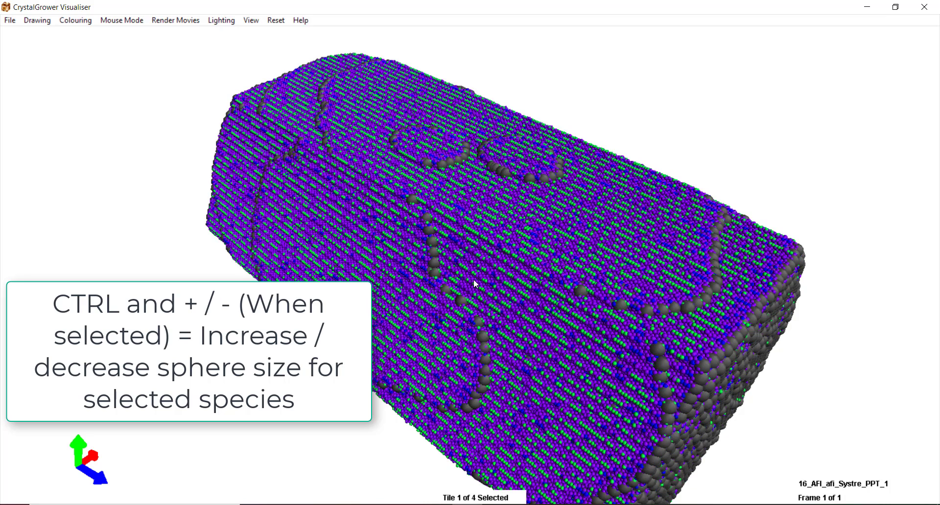
key(Tab)
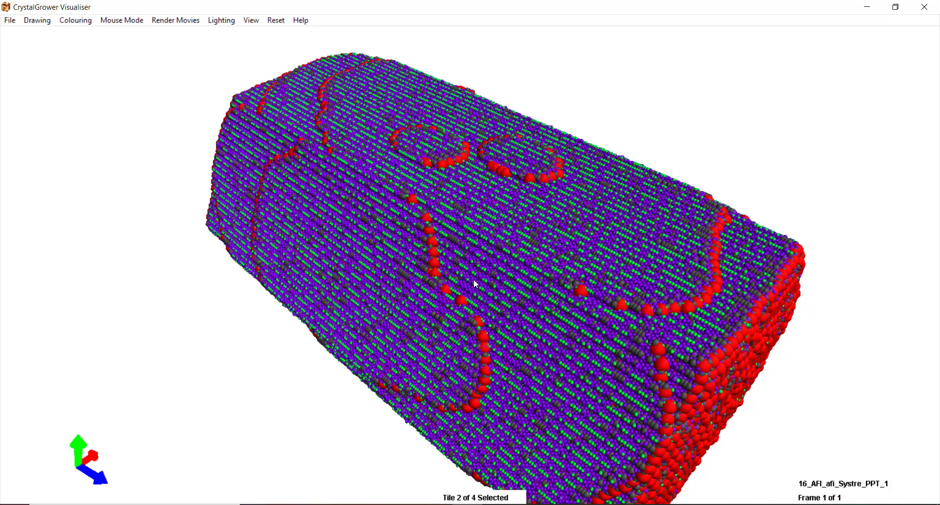
key(Up)
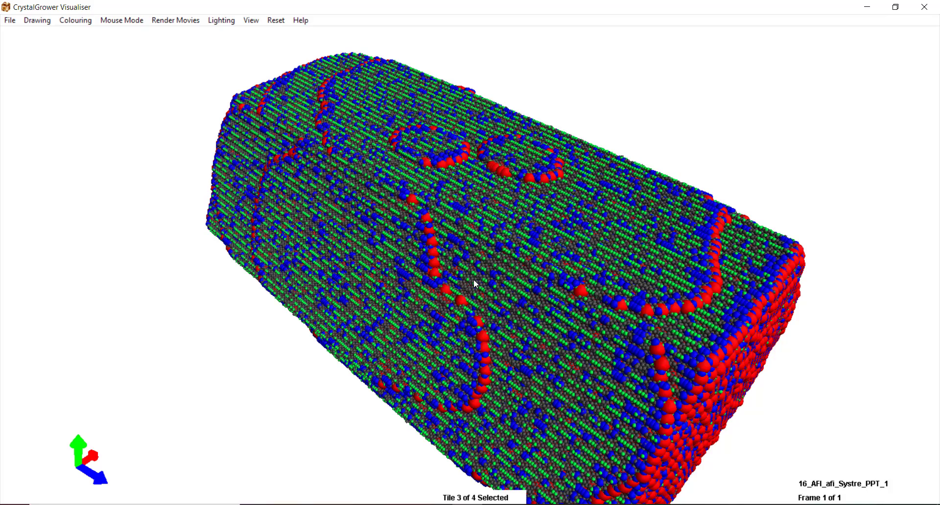
key(Left)
key(Left)
key(Left)
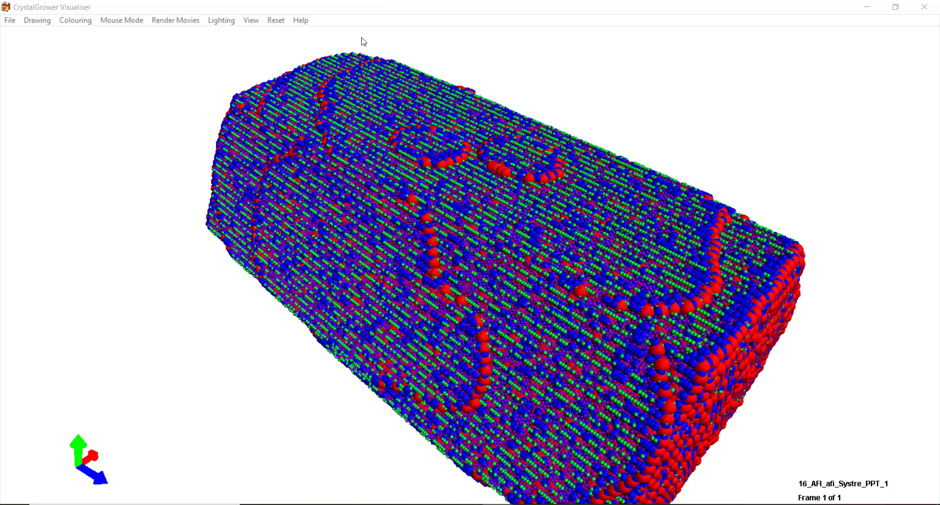
click(362, 4)
scroll(334, 161, down, 3)
- Switch to sphere Resolution Mode and raise the resolution with Ctrl and +
click(334, 161)
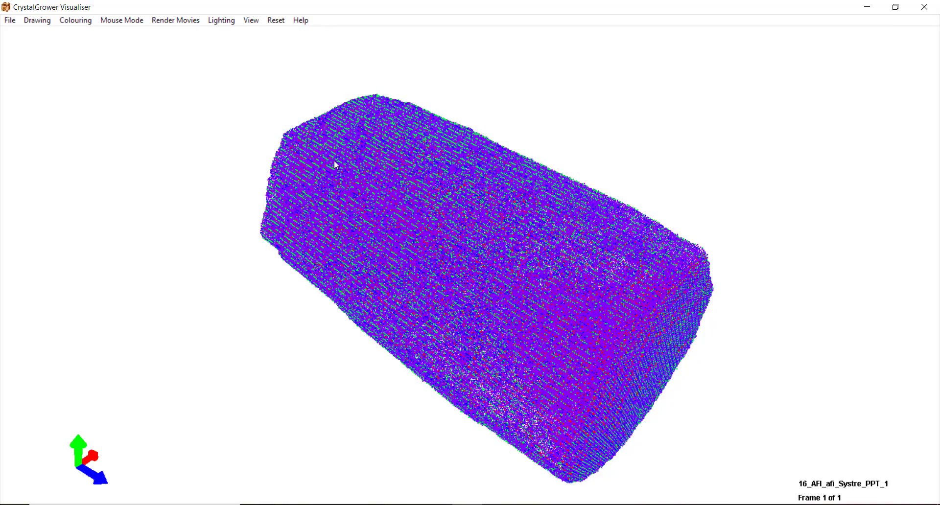
scroll(334, 161, up, 5)
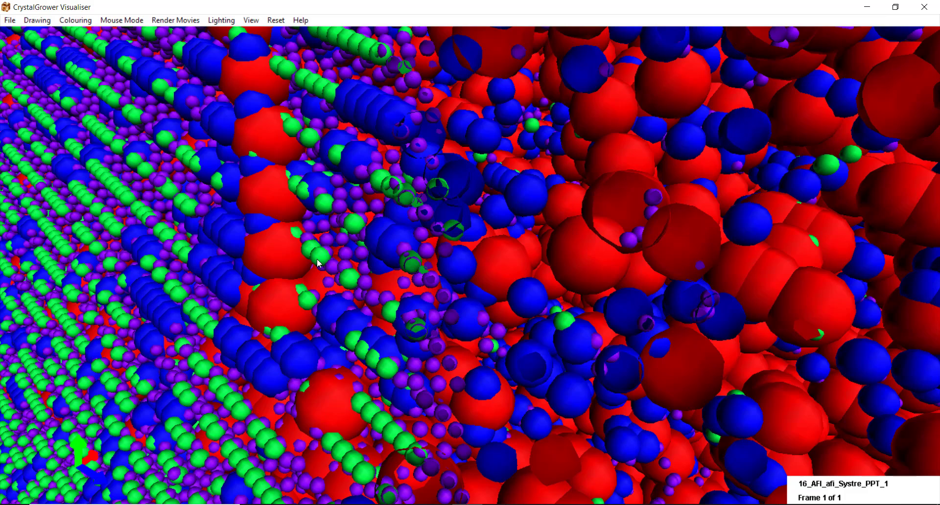
click(50, 23)
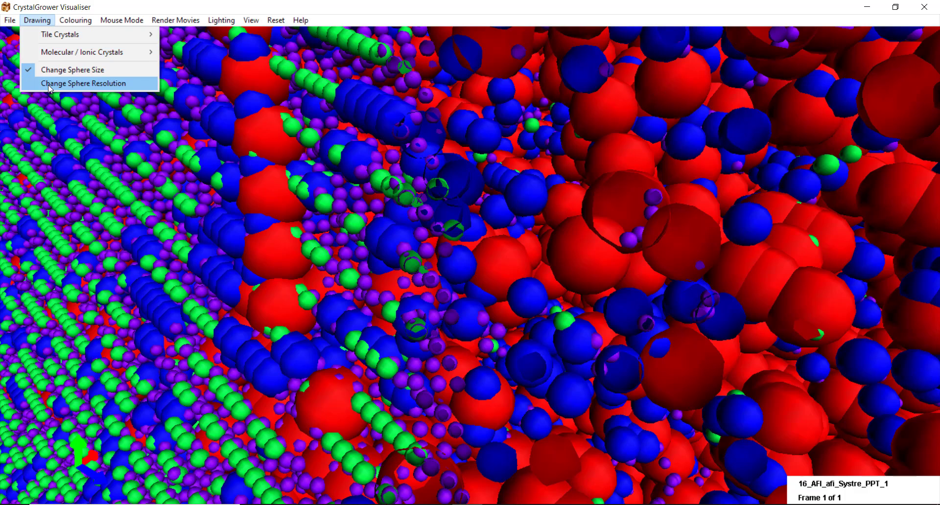
click(81, 86)
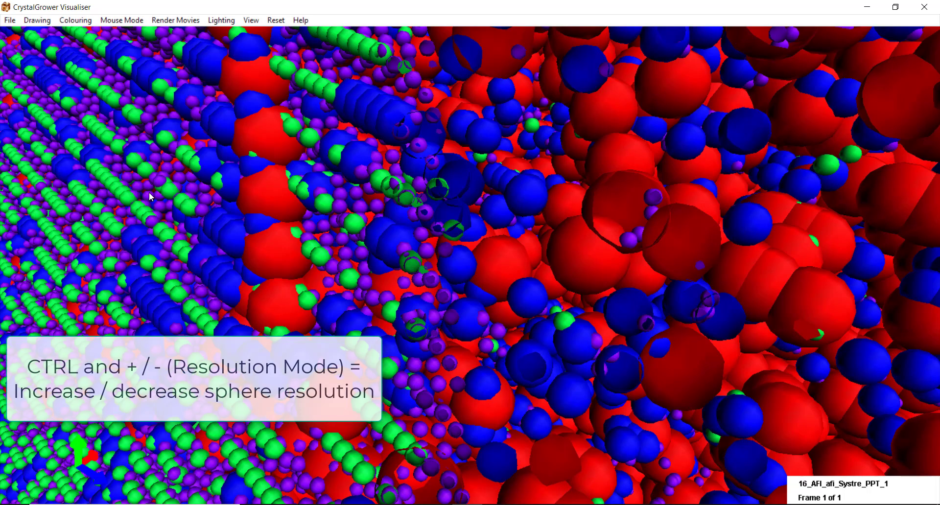
key(ctrl+plus)
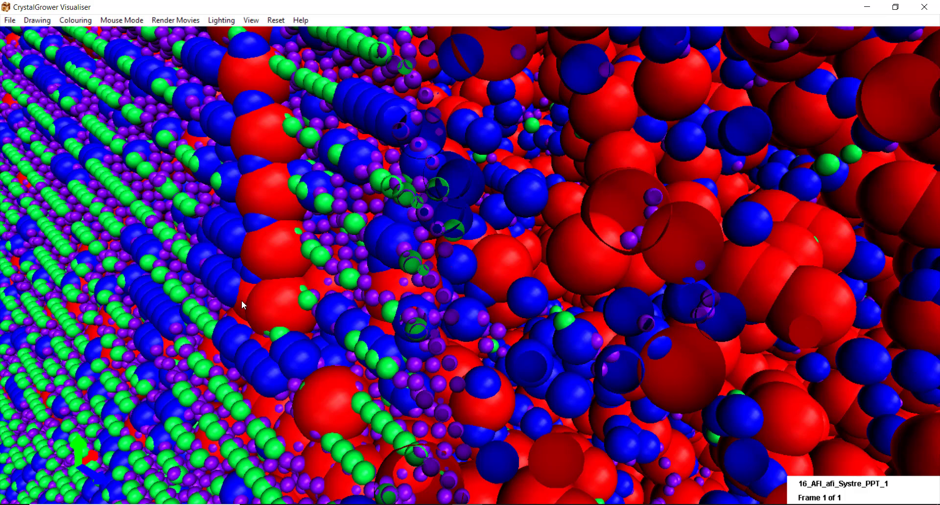
- Switch Tile Crystals drawing to Layers Spheres, then zoom out
click(37, 23)
click(37, 23)
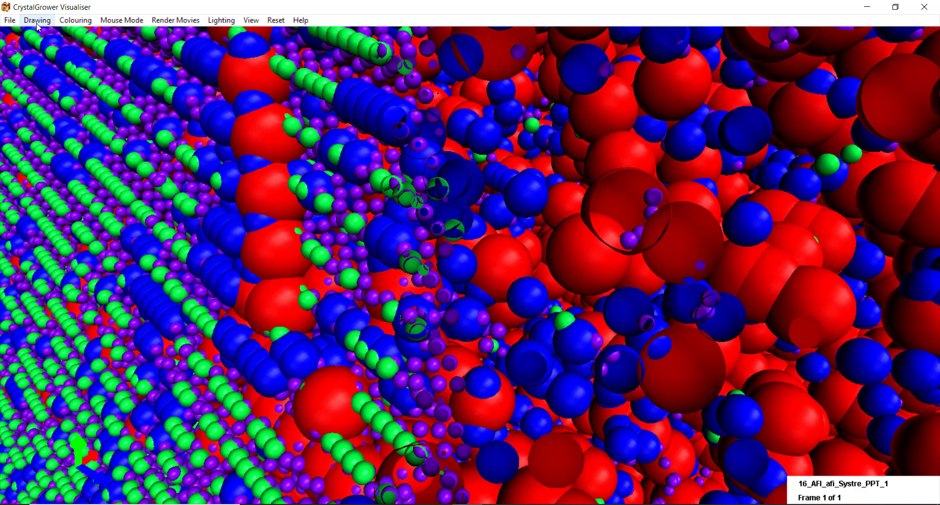
click(38, 22)
mouse_move(89, 35)
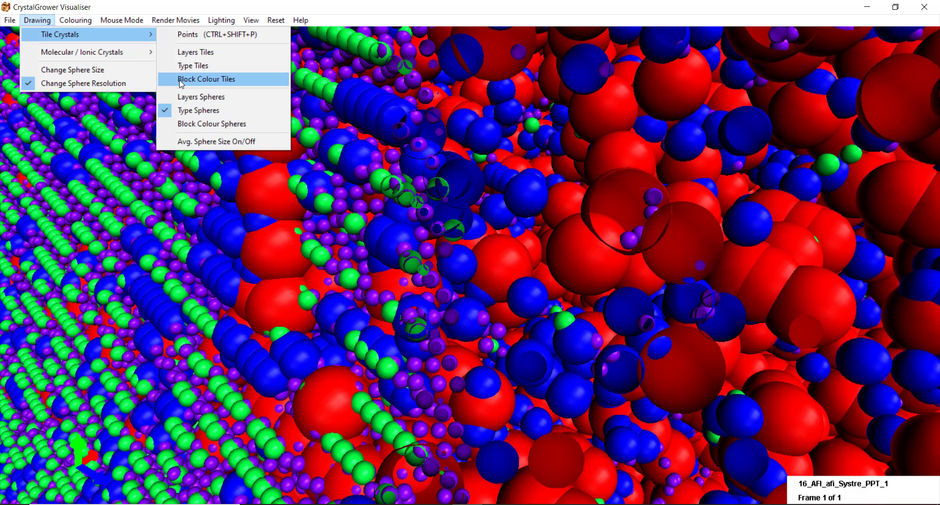
click(185, 98)
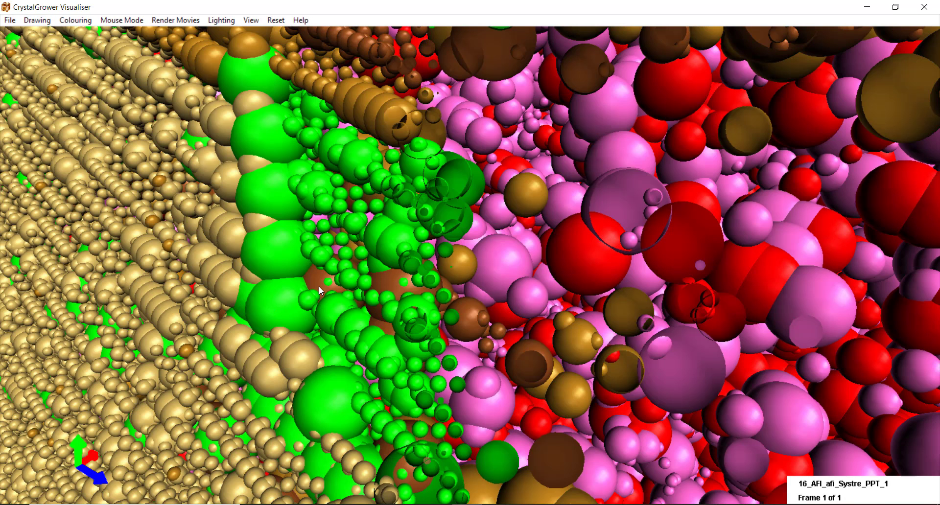
scroll(319, 286, down, 3)
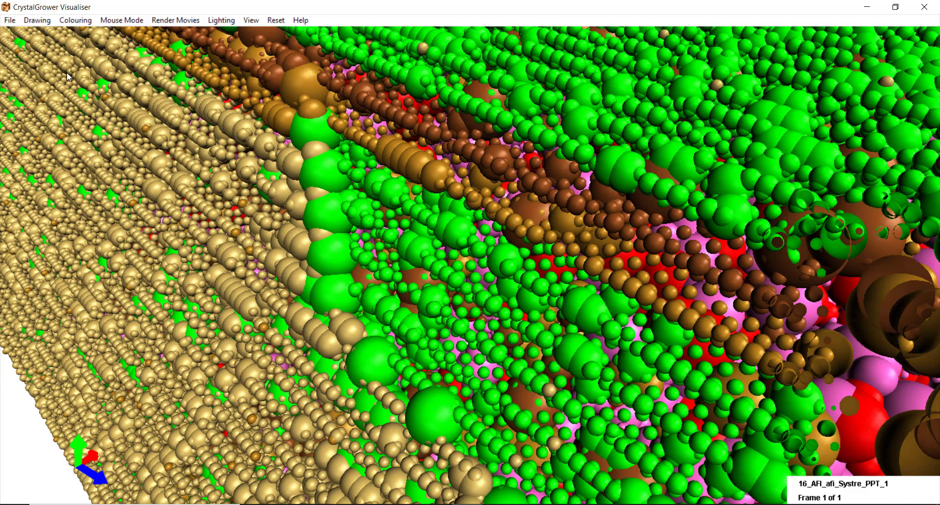
- Save the current view as bitmap 'test' and bring the AFI folder window forward
click(9, 20)
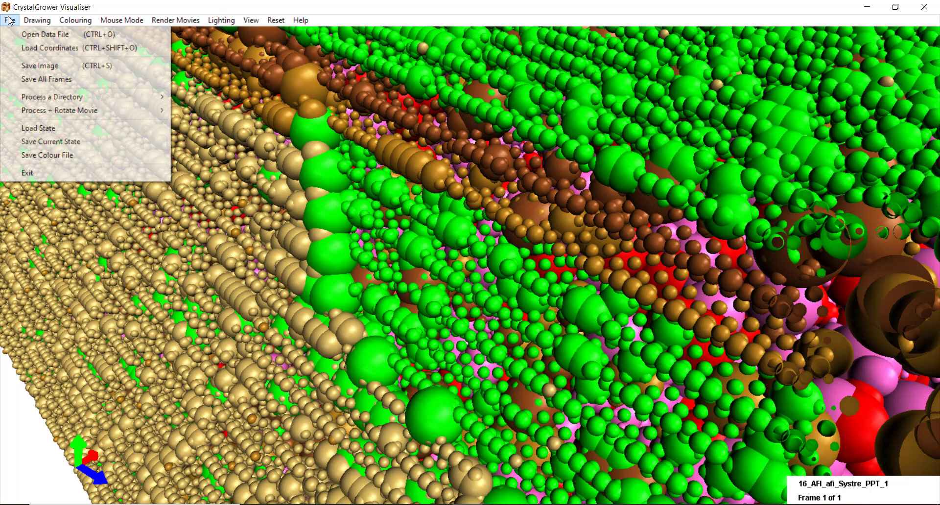
click(52, 69)
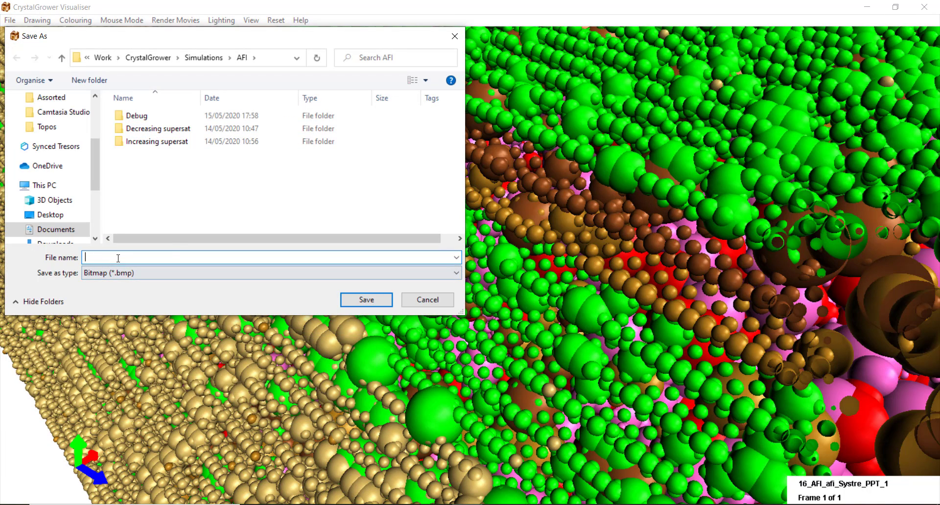
text(te)
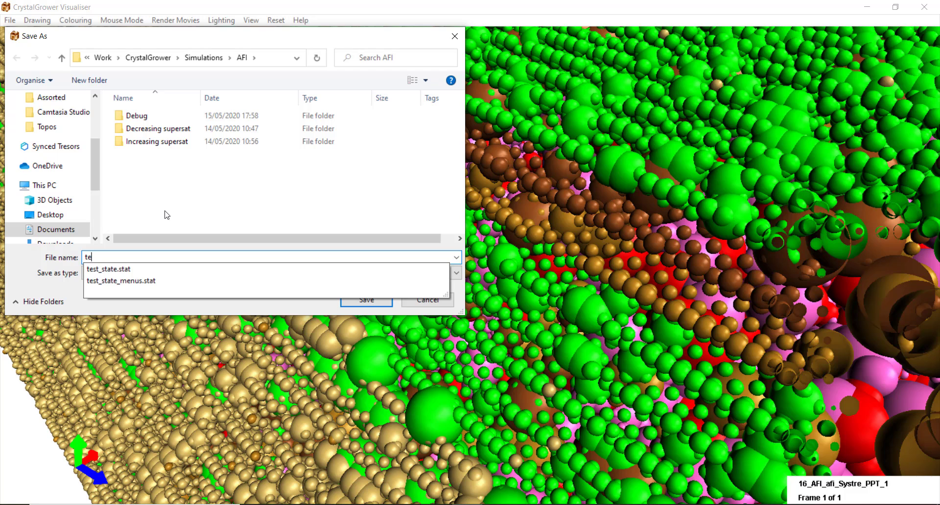
text(st)
key(Return)
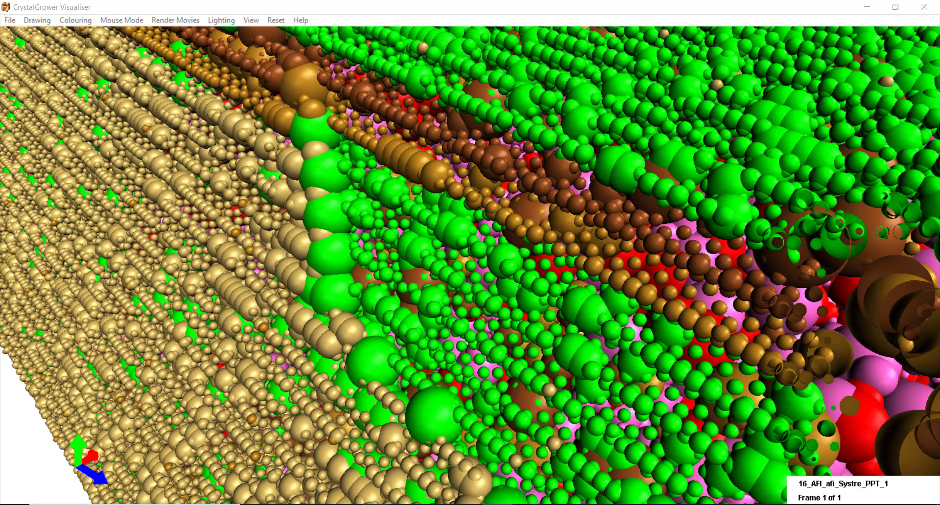
click(403, 489)
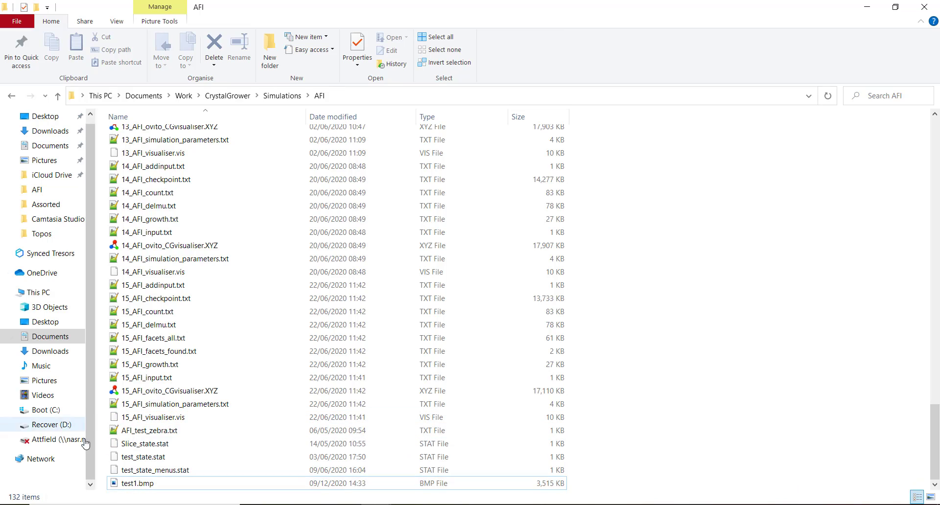
- Open the saved test1.bmp image from the AFI folder
double_click(159, 486)
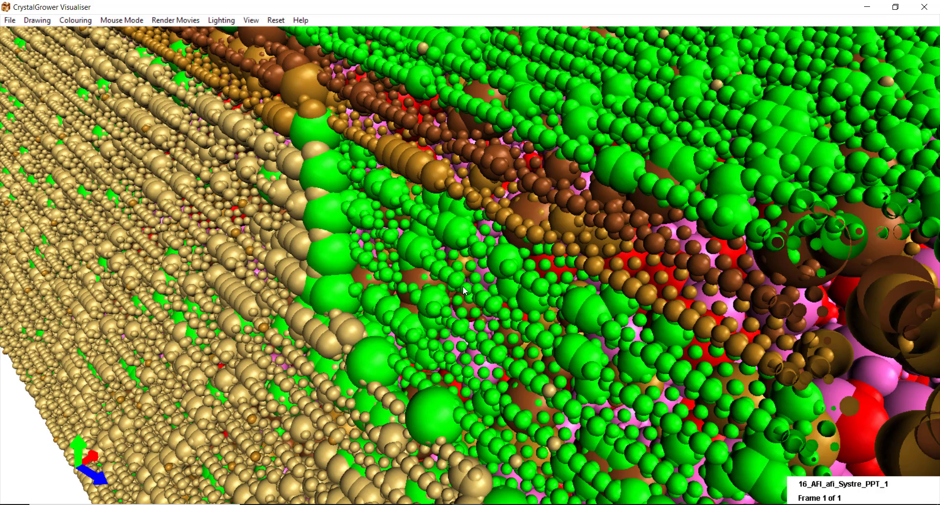
- Save the current display settings as the state file tutorial_save
click(13, 24)
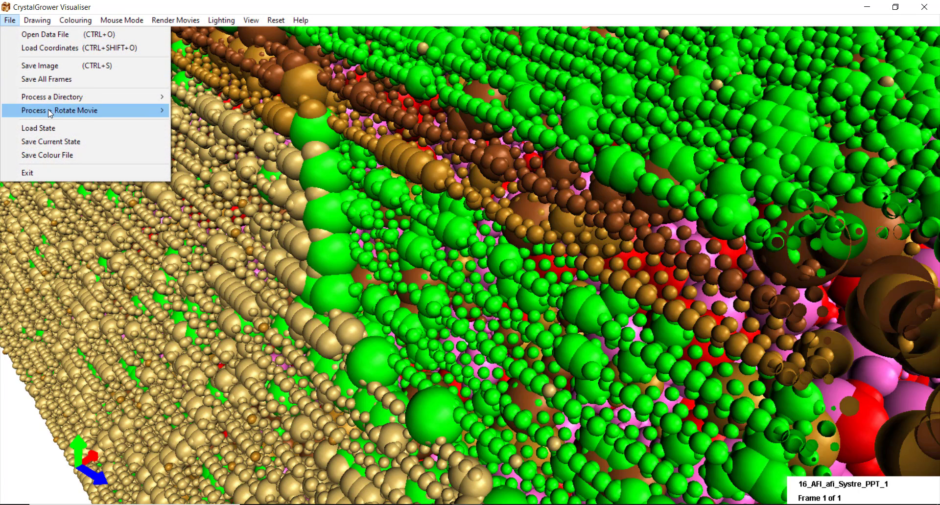
click(55, 142)
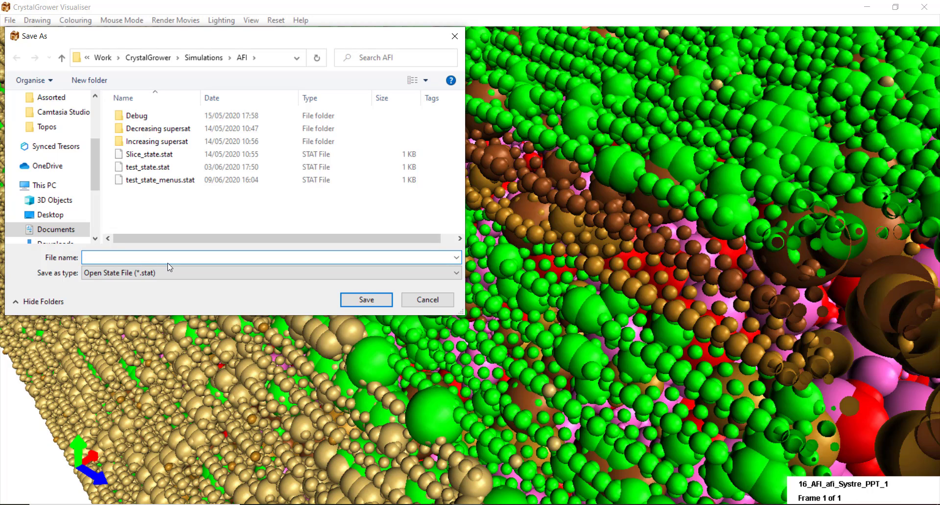
text(tutorial_save)
key(Return)
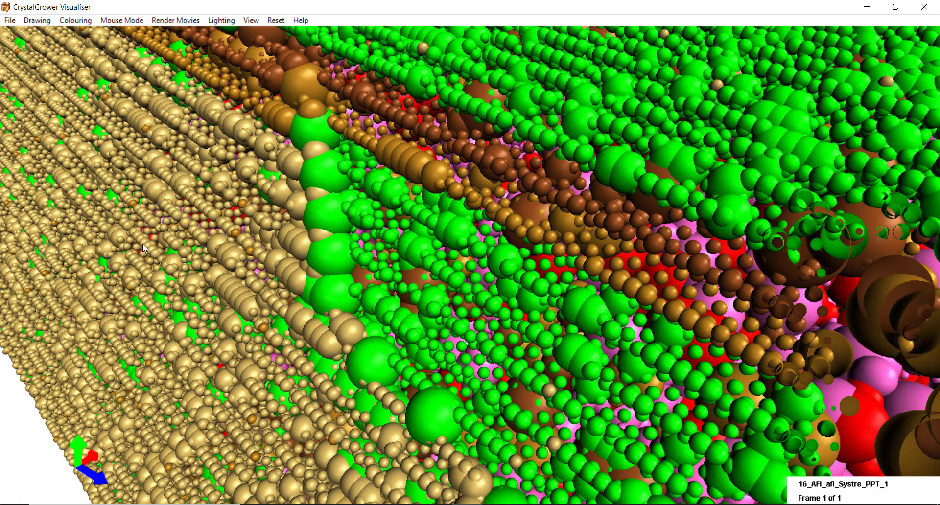
- Reset all parameters to their defaults and confirm
click(276, 20)
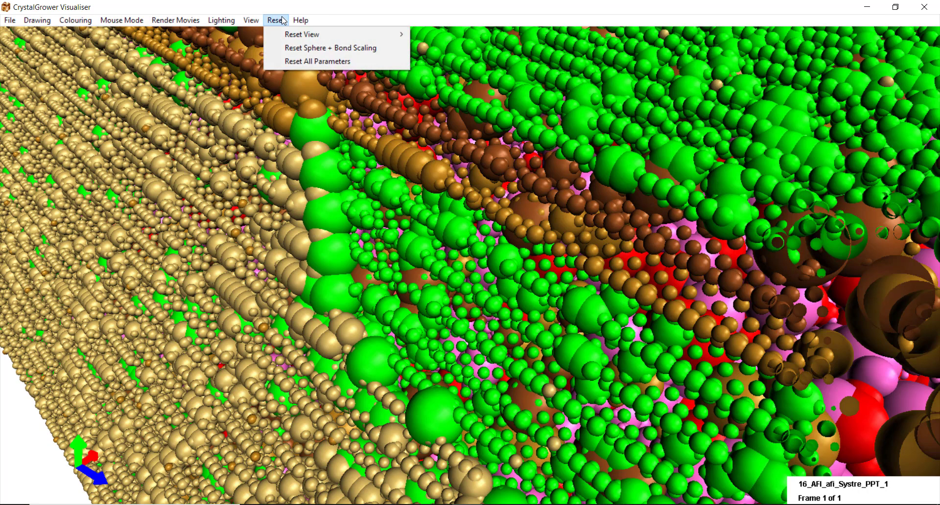
click(294, 61)
key(Return)
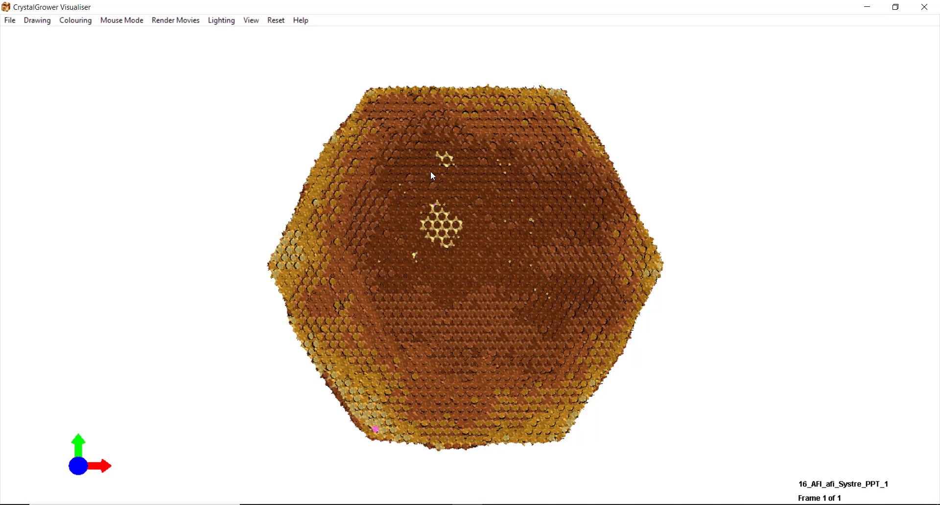
- Load the tutorial_save.stat state and zoom out on the restored layer-coloured crystal
click(15, 21)
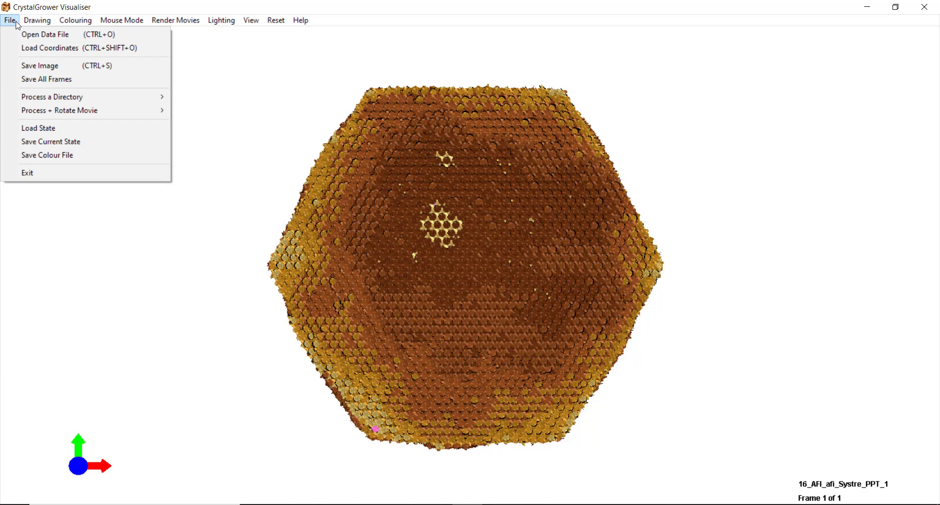
click(38, 130)
click(487, 302)
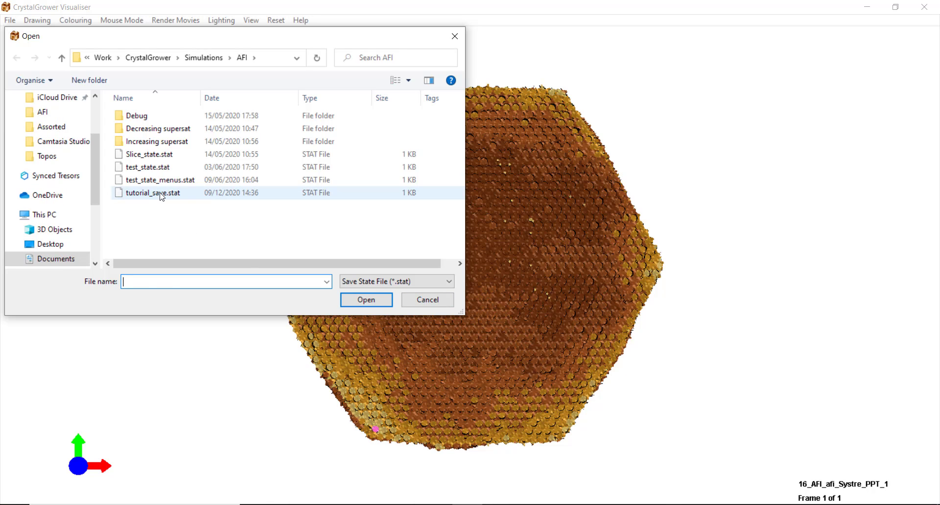
double_click(155, 193)
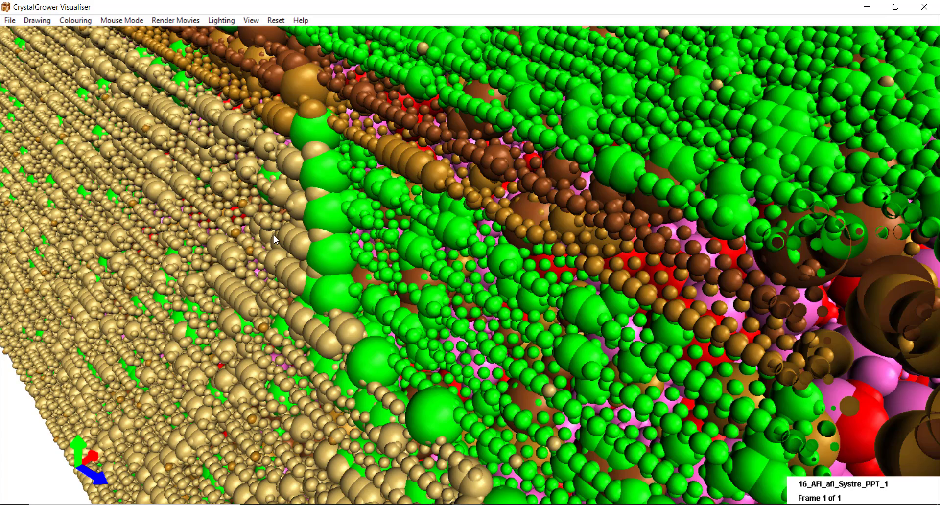
scroll(274, 237, down, 1)
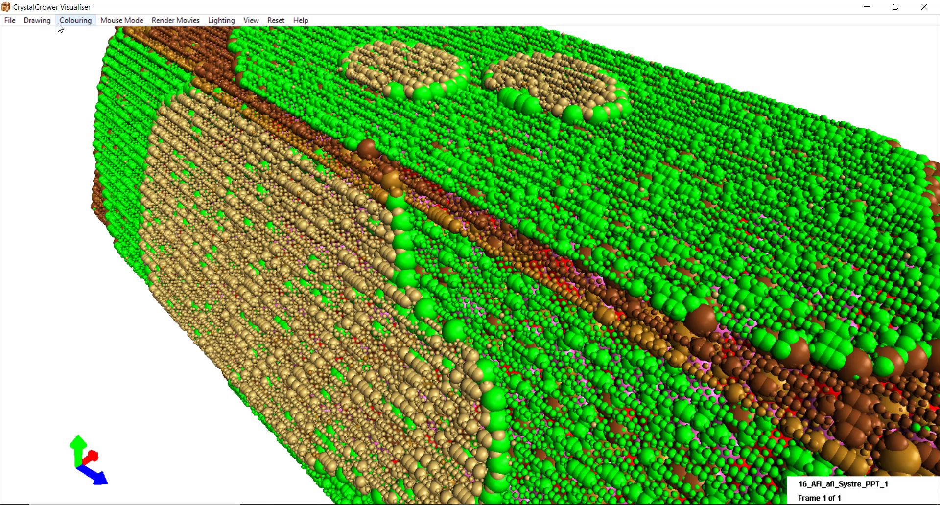
- Save the current colour scheme as the colour file tutorial_colour.col
click(9, 20)
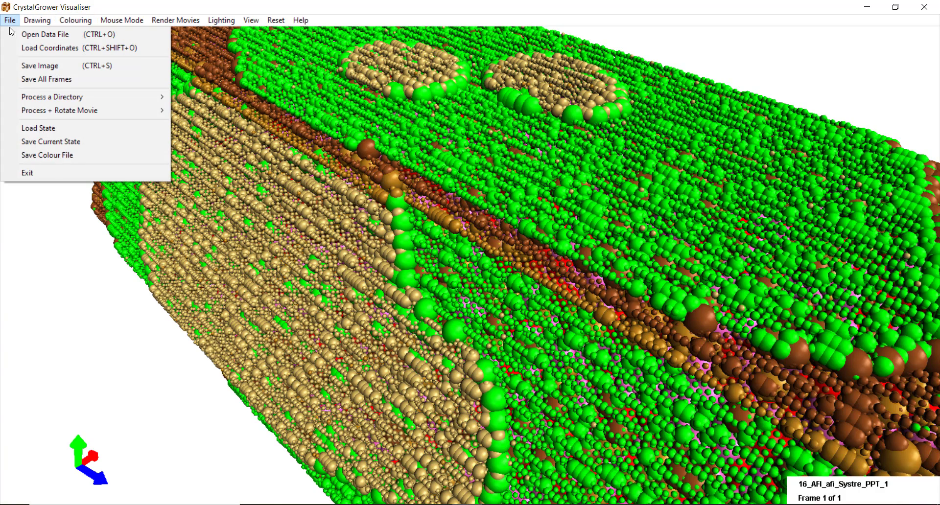
click(47, 155)
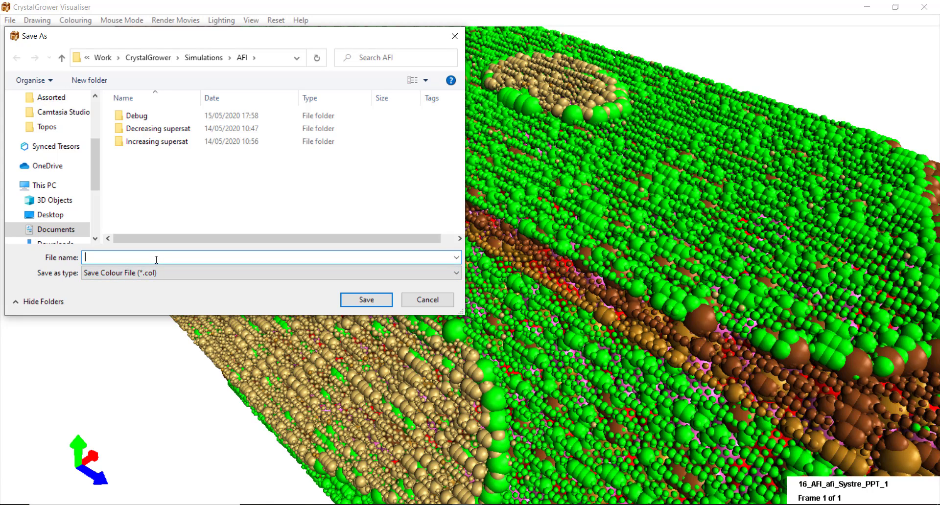
text(tut)
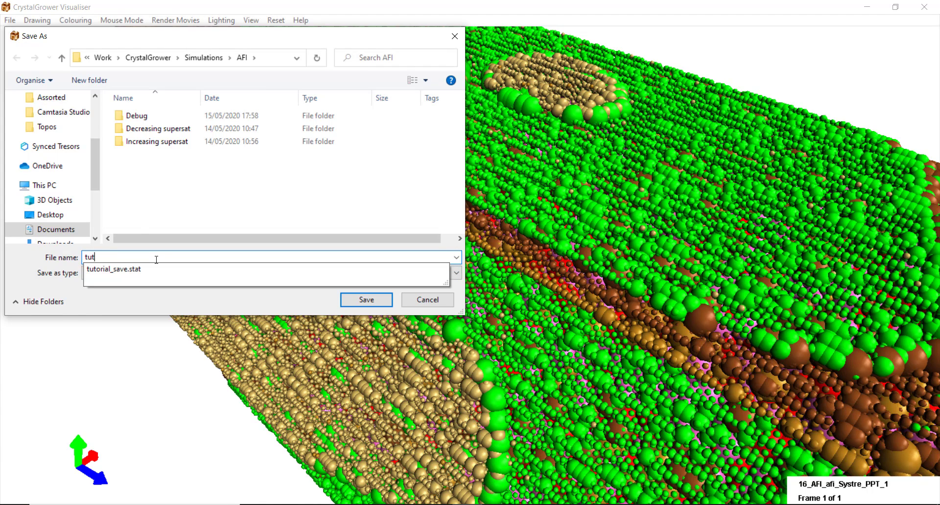
text(orial_colour)
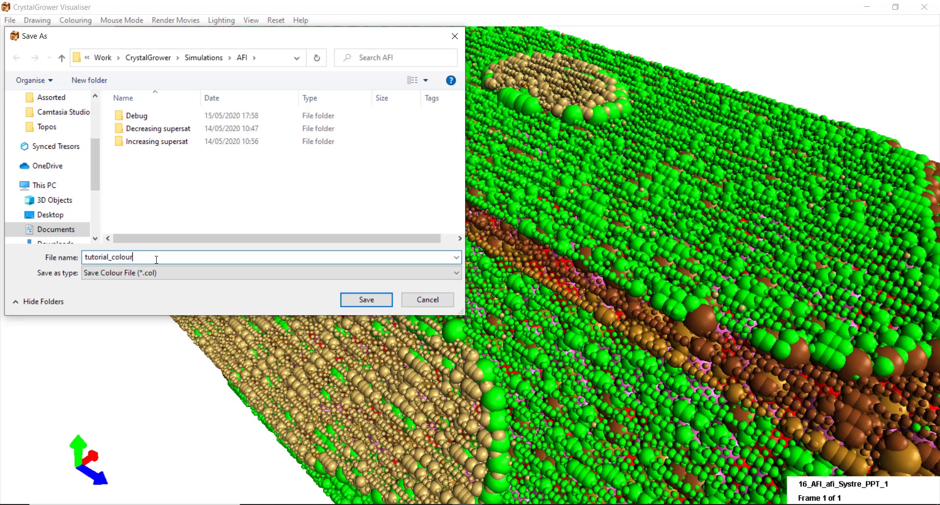
key(Return)
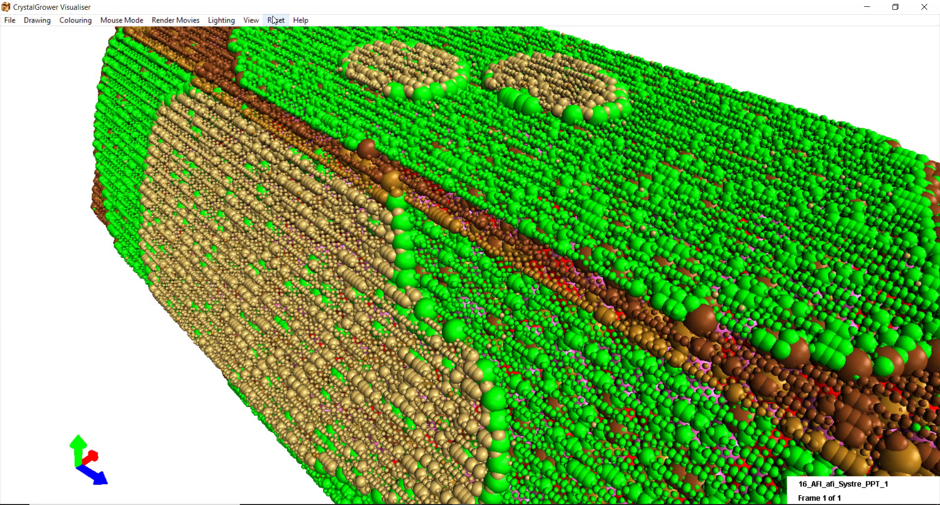
- Reset all parameters to their defaults and confirm
click(271, 20)
click(297, 56)
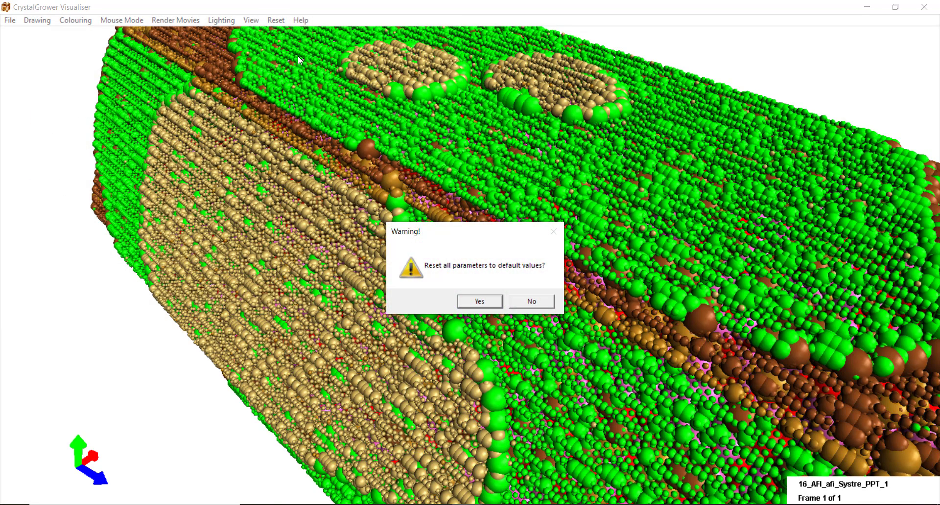
key(Return)
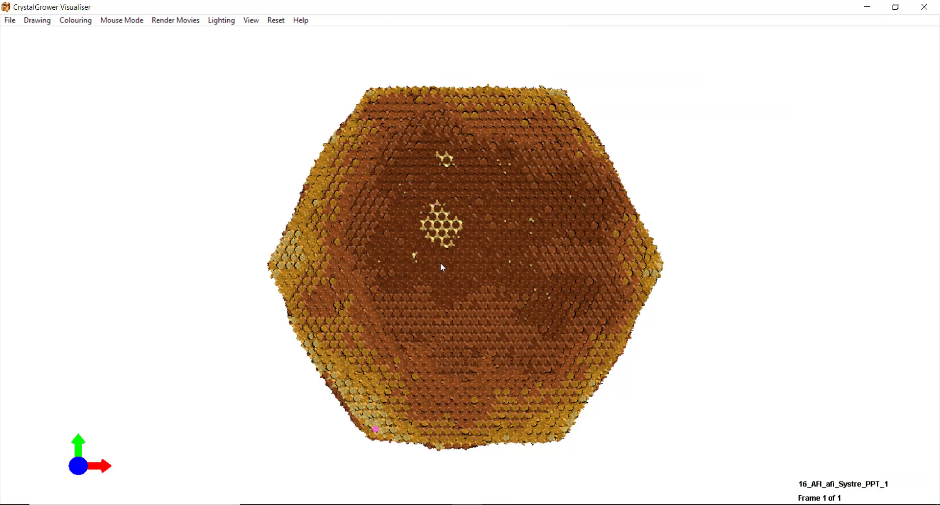
- Reapply all colours from tutorial_colour.col and rotate the crystal to show its side faces
click(81, 23)
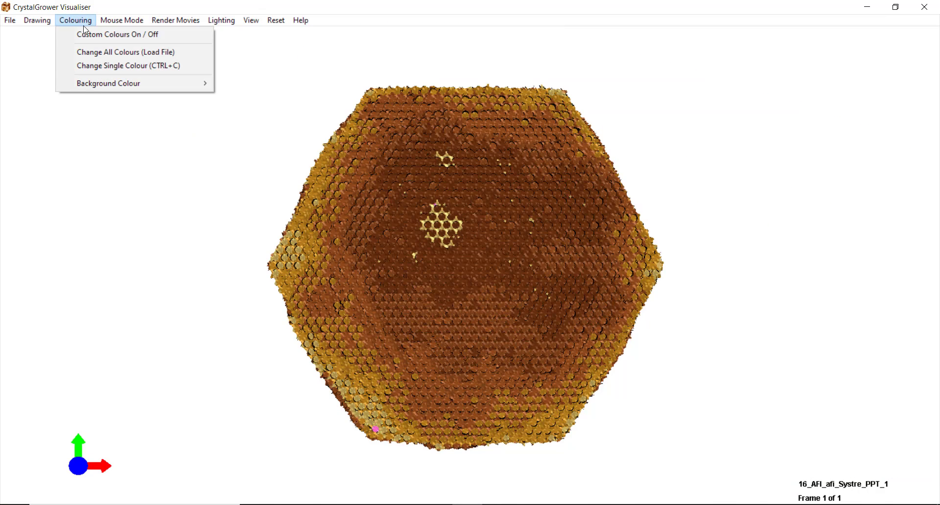
click(133, 56)
click(497, 302)
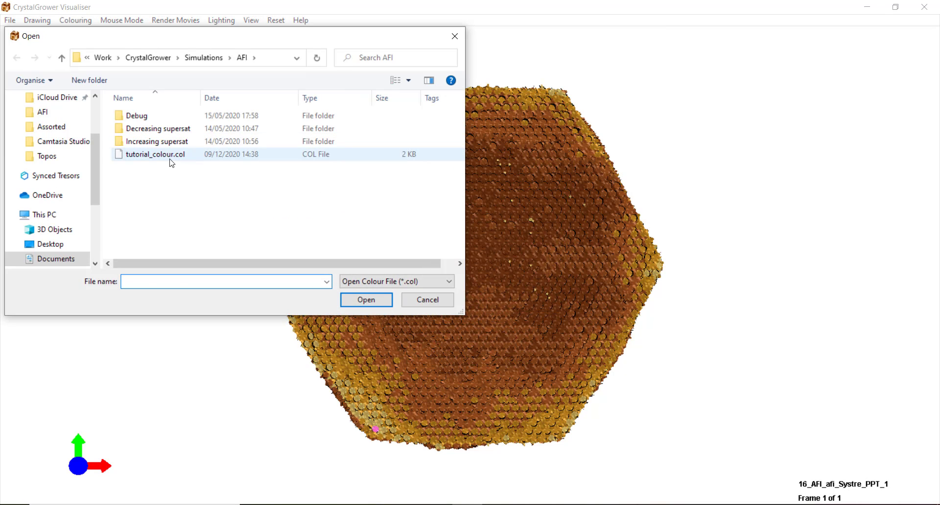
click(170, 158)
click(372, 300)
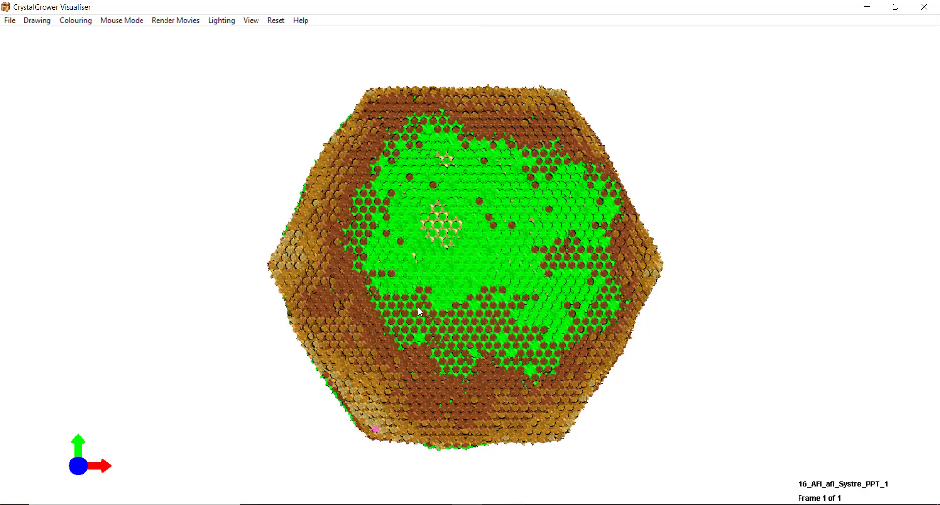
drag(439, 314, 587, 324)
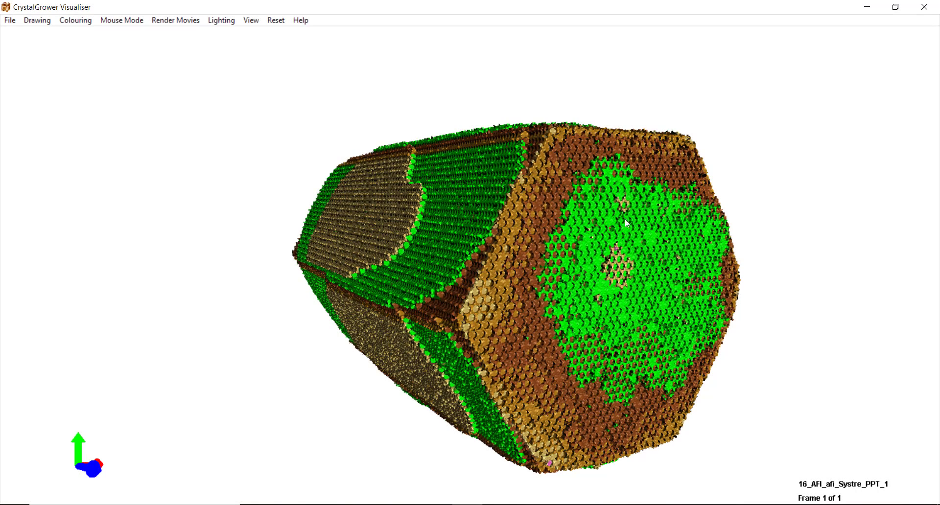
- Switch off standard Light 0, Light 1 and Light Correction, leaving a black silhouette
click(220, 22)
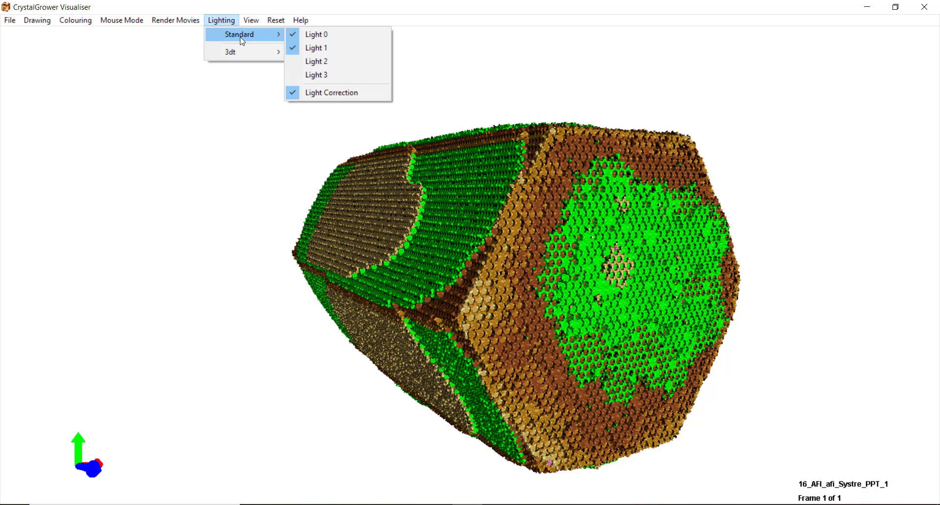
mouse_move(239, 39)
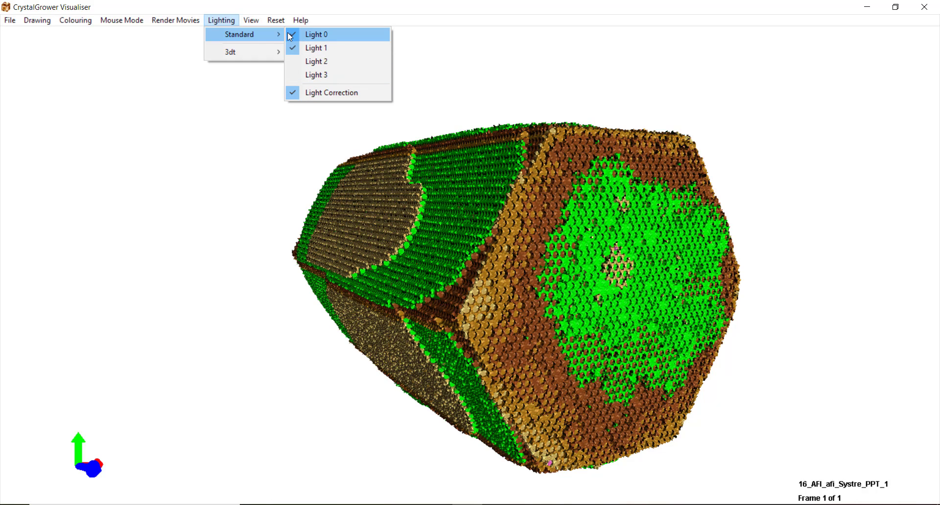
mouse_move(256, 51)
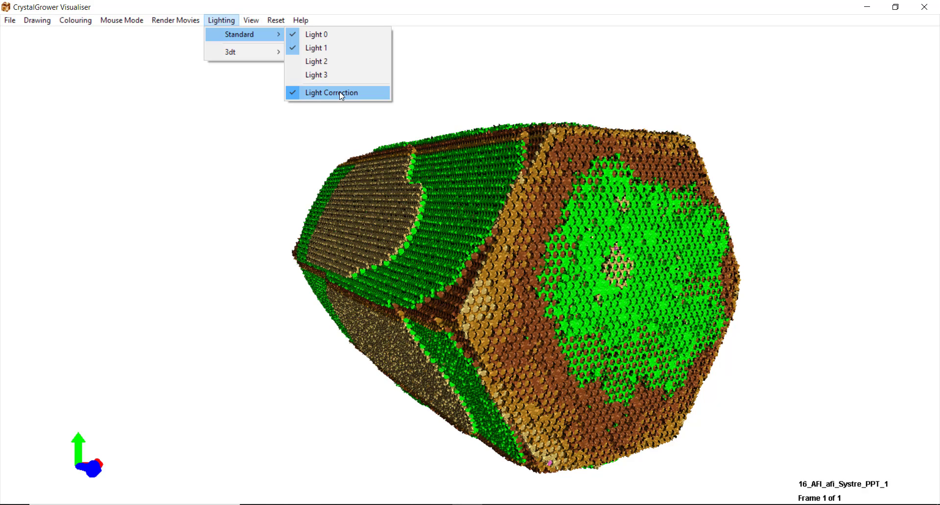
click(313, 39)
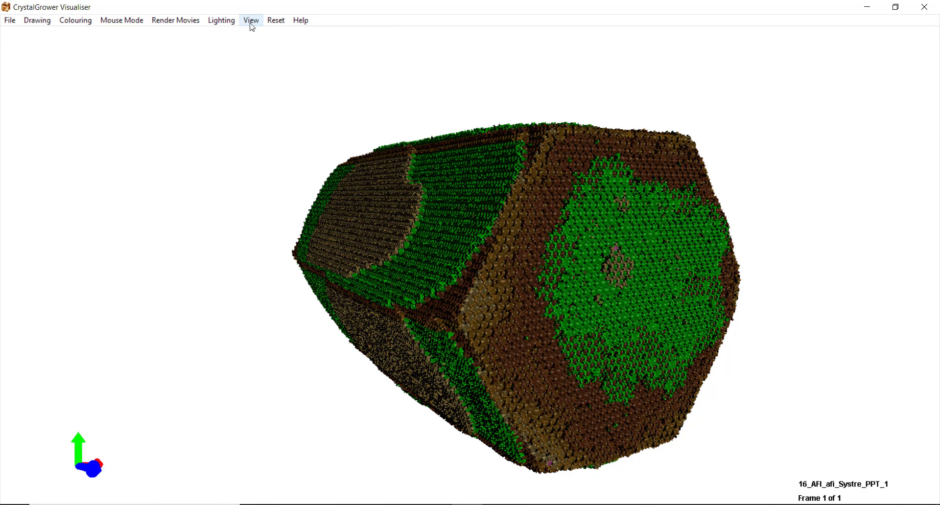
click(230, 21)
click(310, 46)
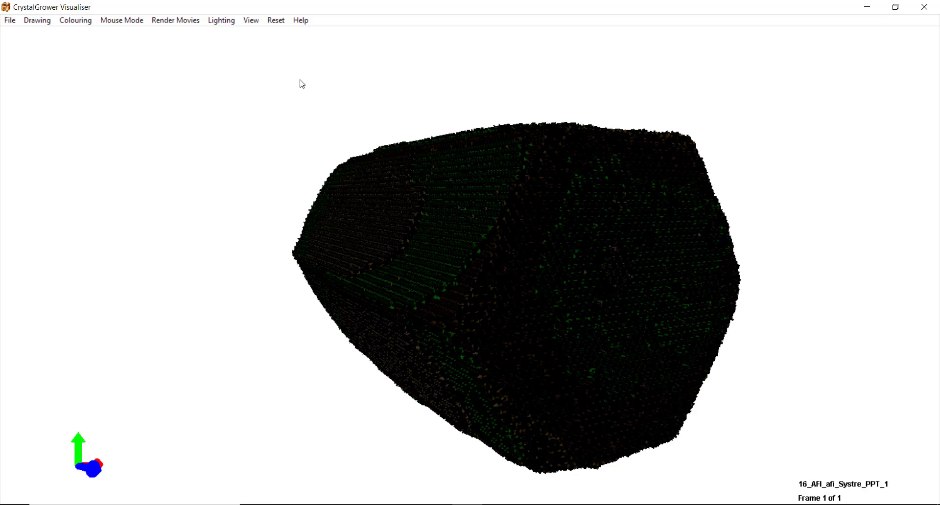
click(222, 20)
mouse_move(250, 34)
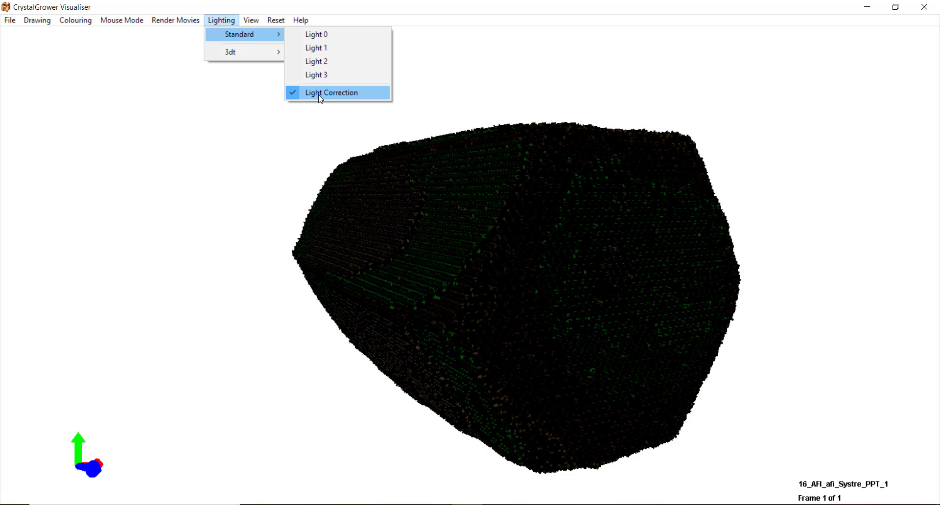
click(331, 93)
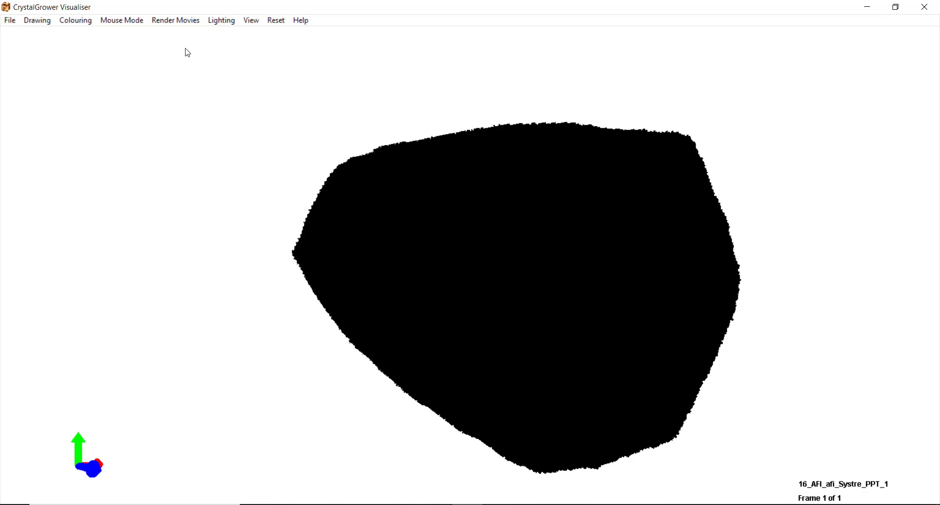
- Orbit the crystal side-on and switch standard Lights 1, 2 and 3 back on
drag(461, 217, 226, 216)
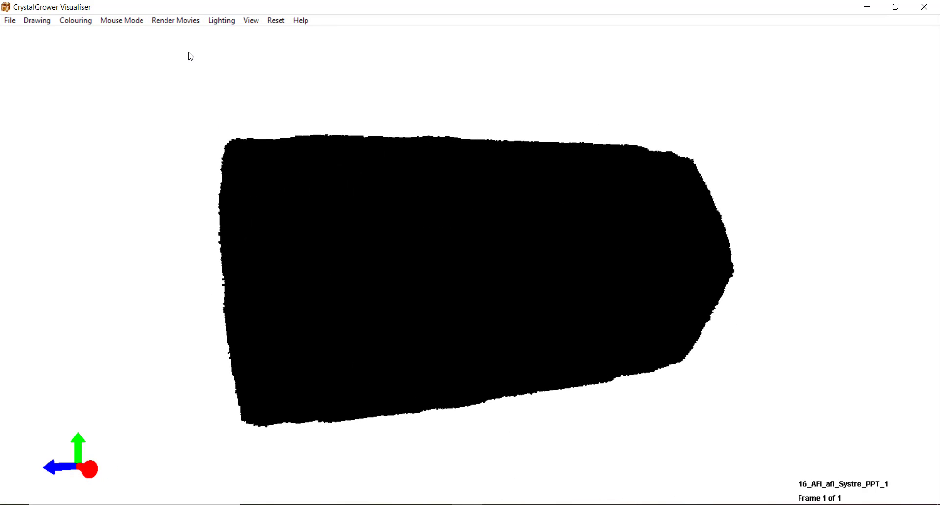
click(220, 20)
mouse_move(270, 35)
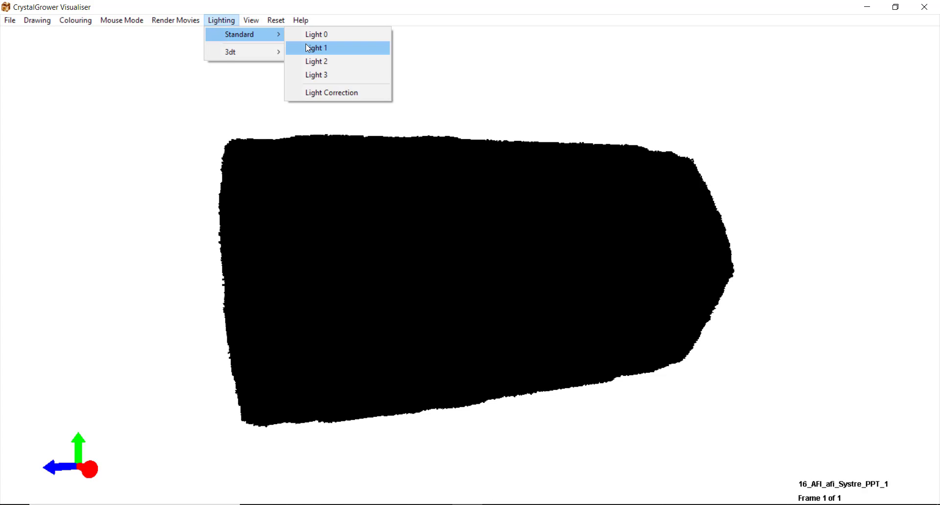
click(306, 47)
click(233, 21)
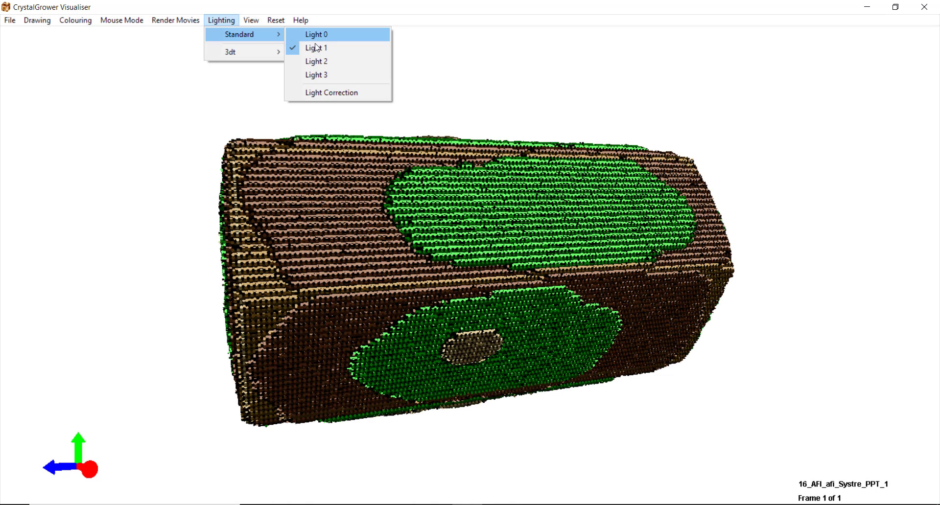
click(321, 59)
click(226, 22)
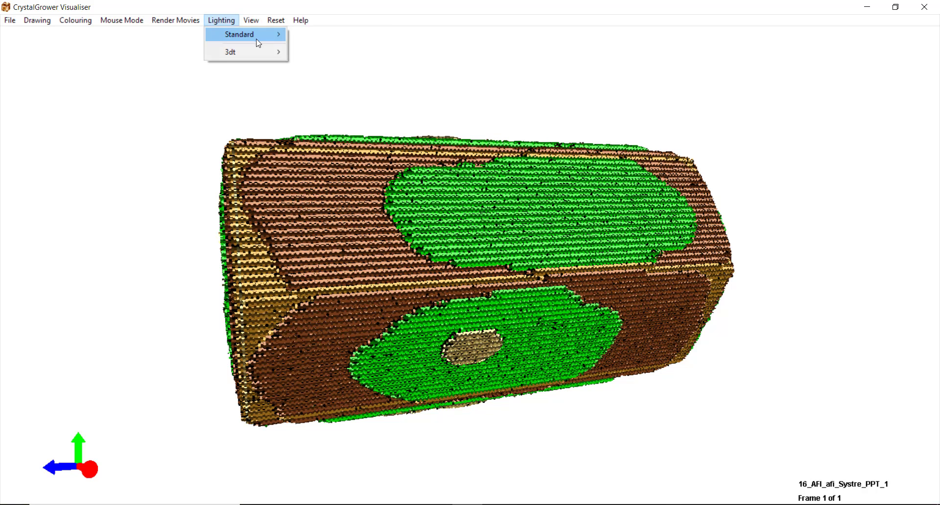
click(316, 76)
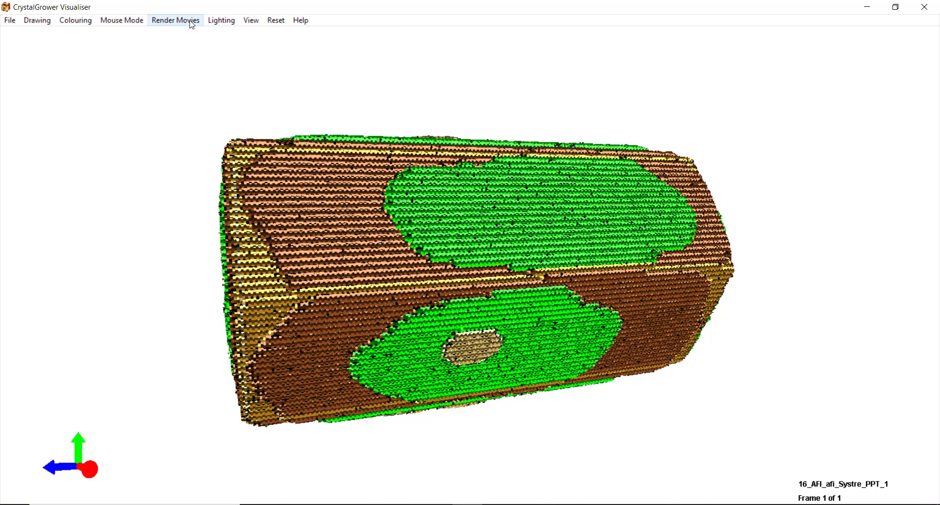
- Re-enable Light Correction and orbit to show the crystal's top and end faces
click(221, 20)
mouse_move(254, 35)
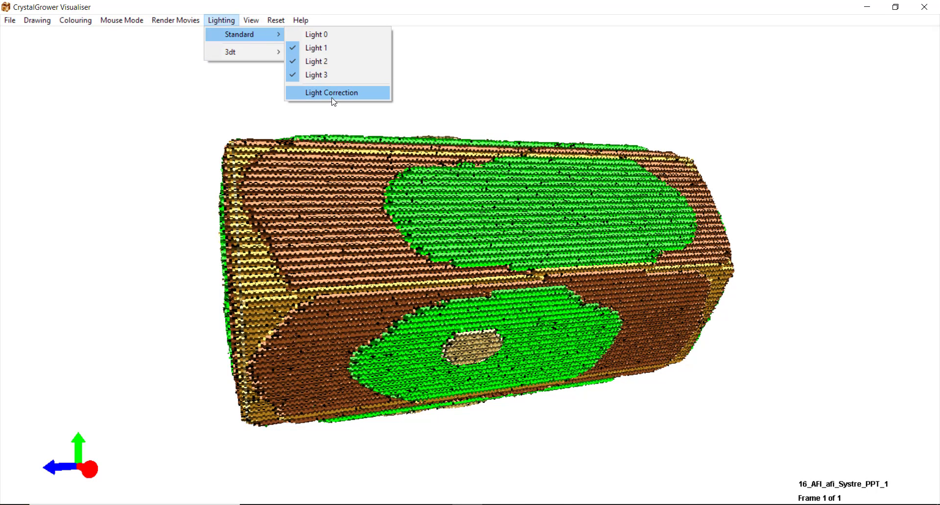
click(313, 93)
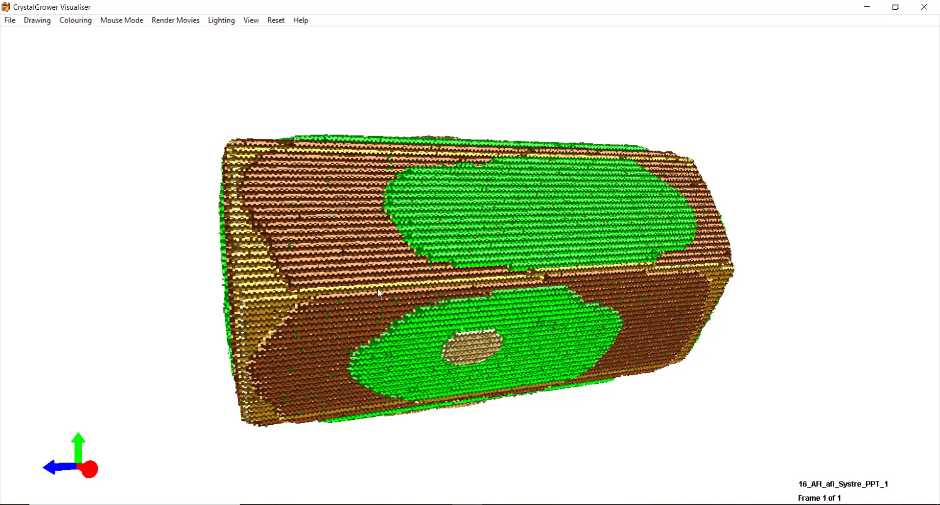
drag(383, 298, 524, 288)
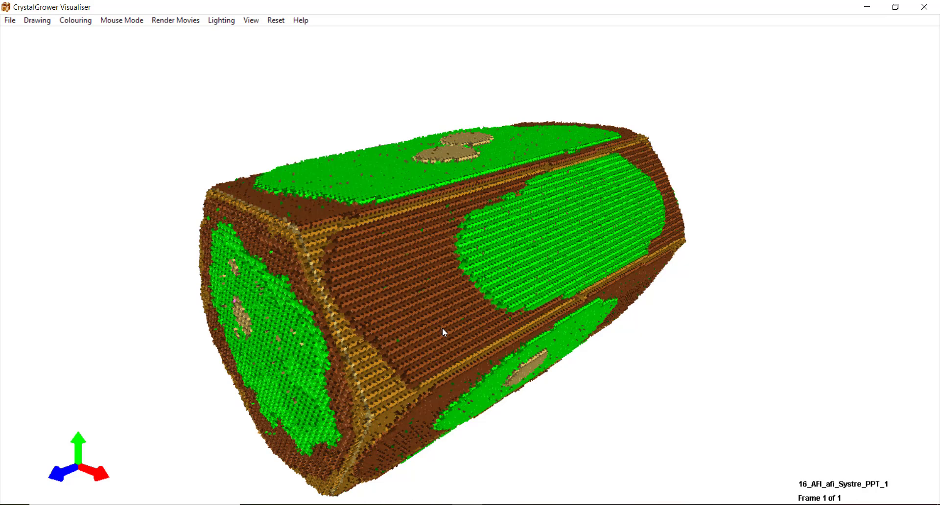
- Draw the crystal as Layers Spheres under Tile Crystals
click(37, 20)
mouse_move(86, 34)
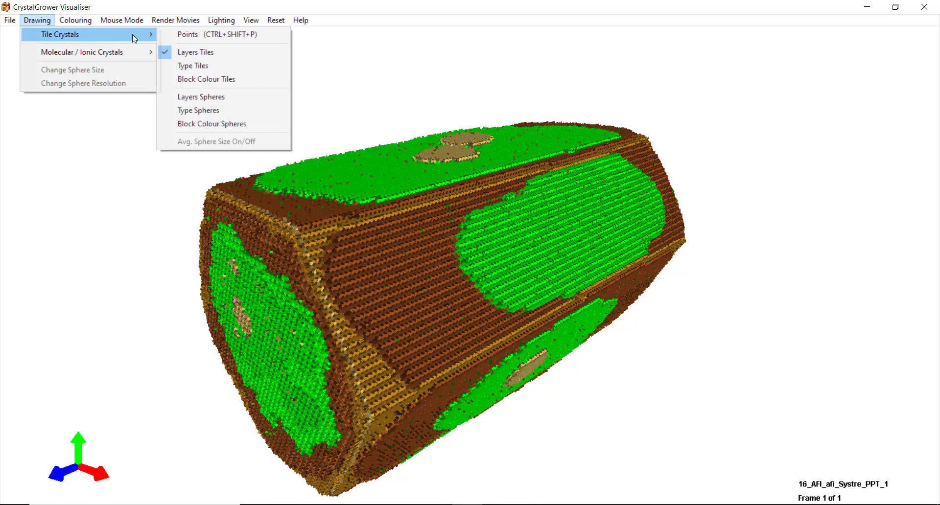
click(200, 97)
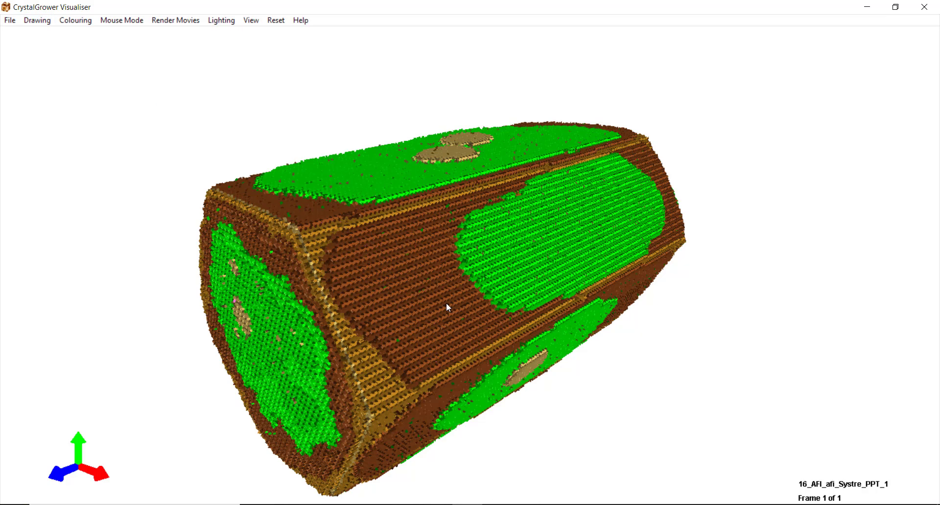
- Rebalance the standard lights, switching Light 2 off and Light 0 on for bright shading
click(222, 21)
mouse_move(274, 36)
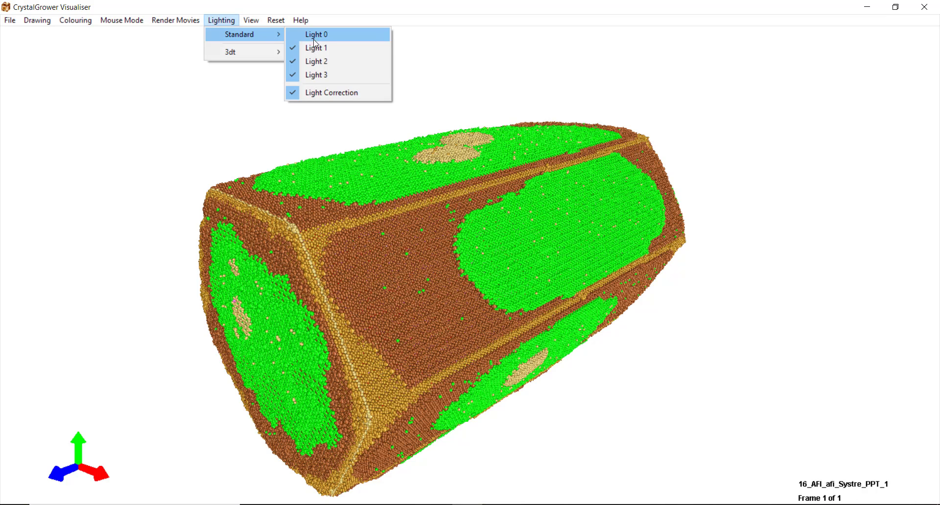
click(308, 73)
click(221, 21)
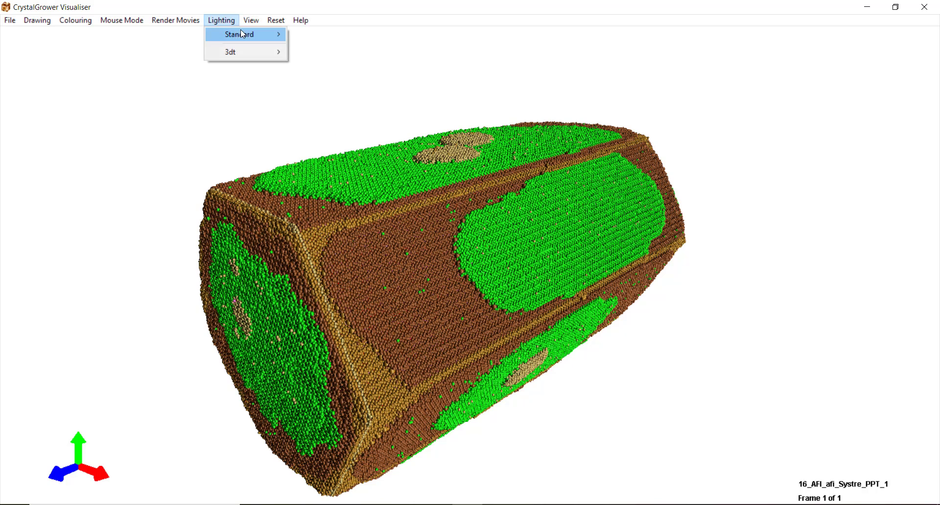
mouse_move(245, 35)
click(325, 62)
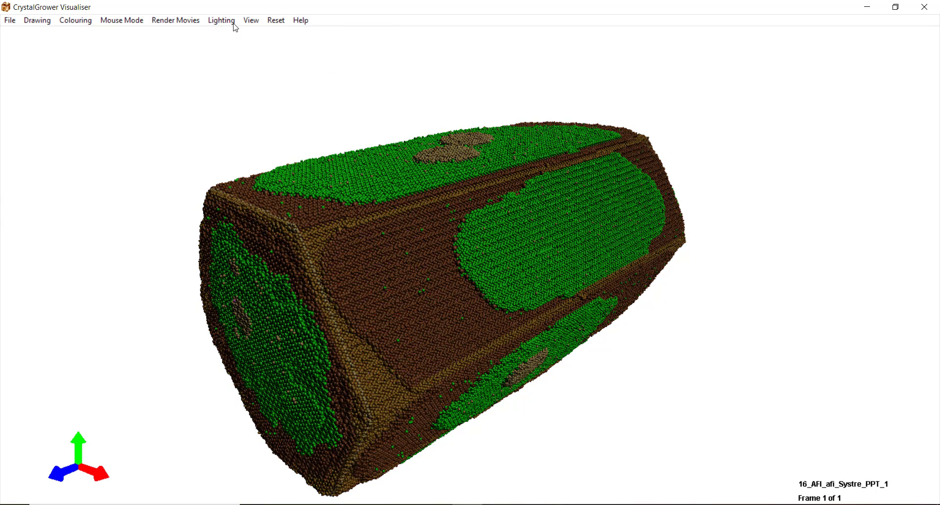
click(231, 21)
click(306, 35)
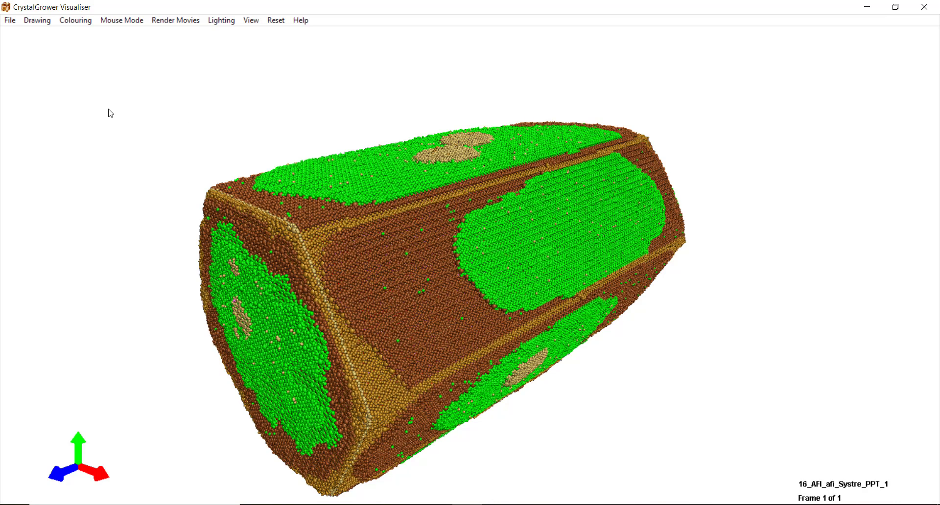
click(44, 21)
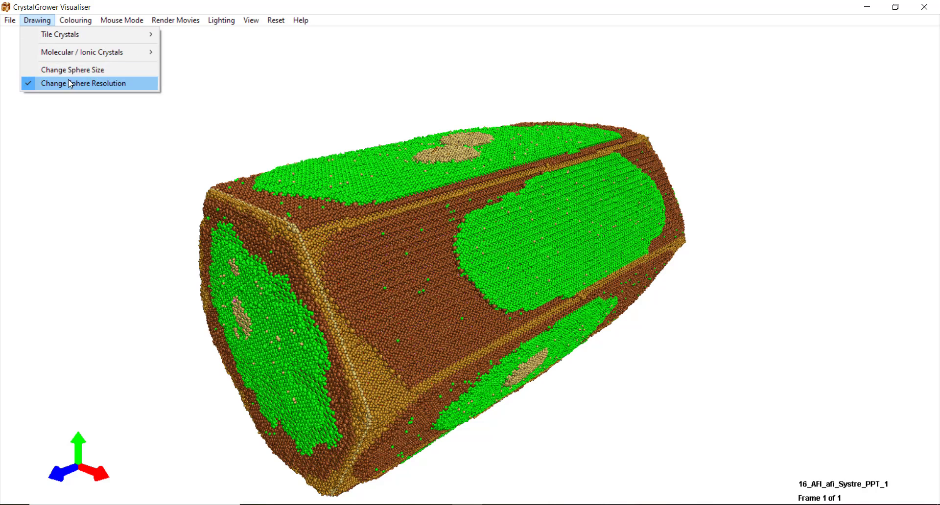
- Close the Drawing menu and bring up the View menu
click(129, 7)
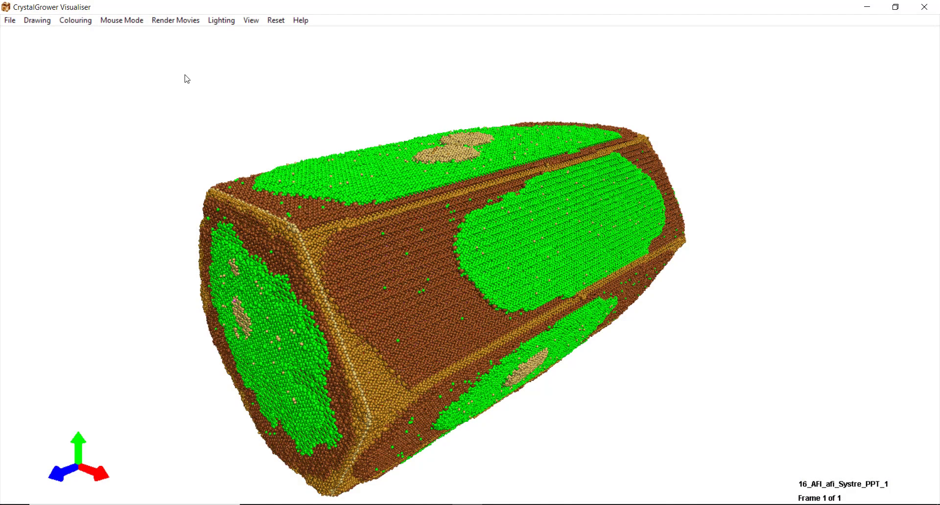
click(252, 22)
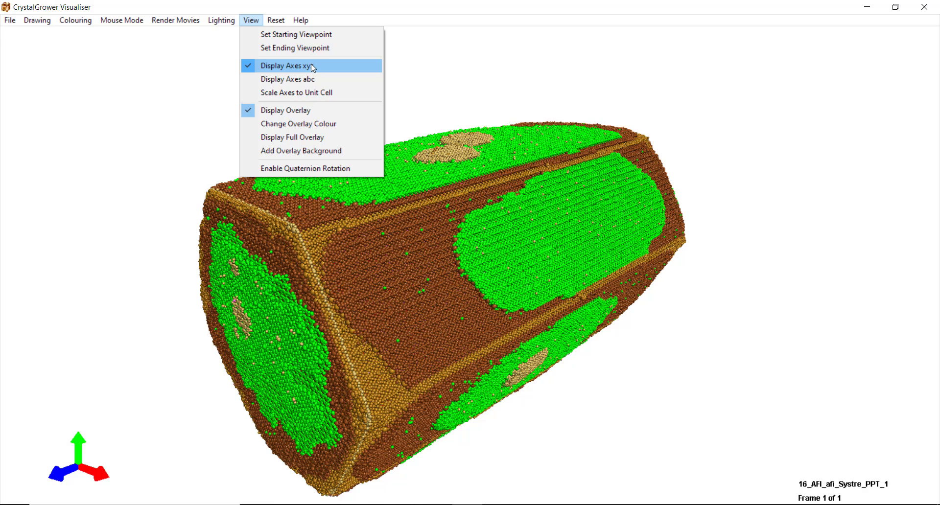
- Show the abc axes indicator scaled to the unit cell, viewing the end face
click(280, 81)
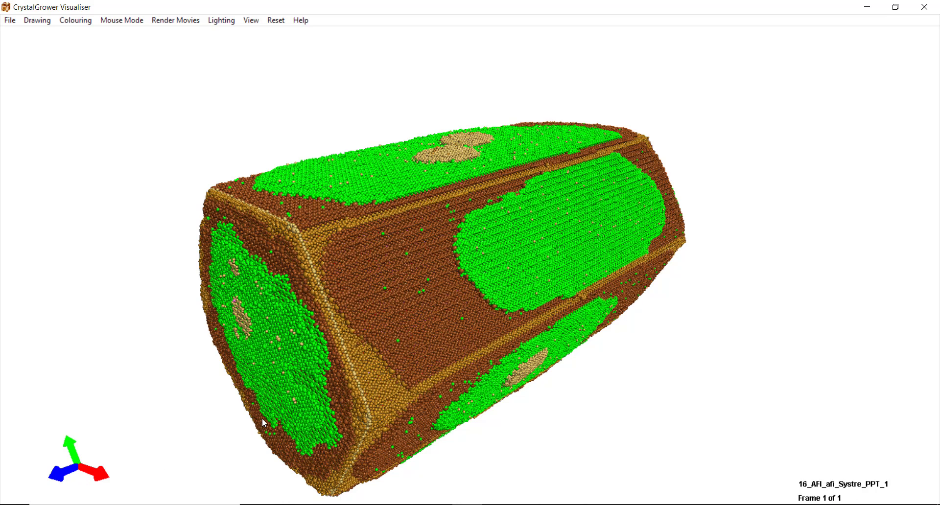
drag(263, 420, 283, 379)
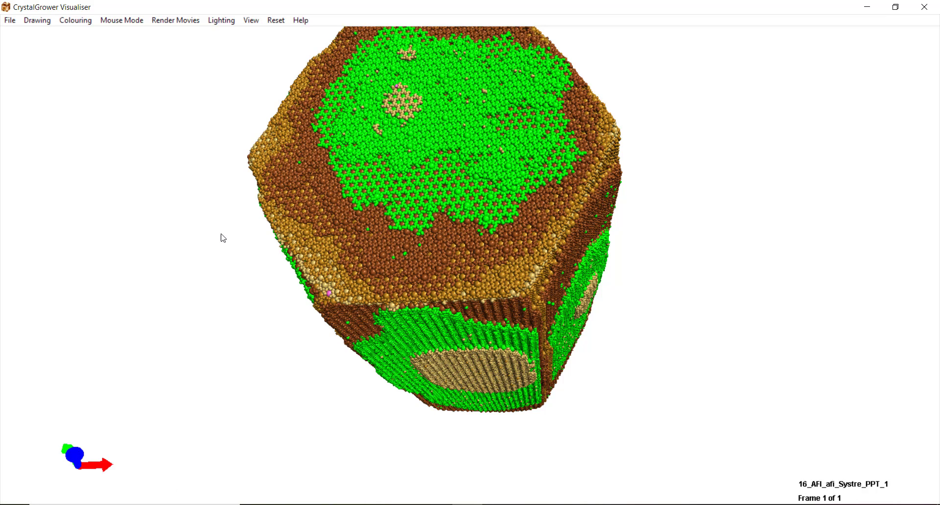
click(253, 21)
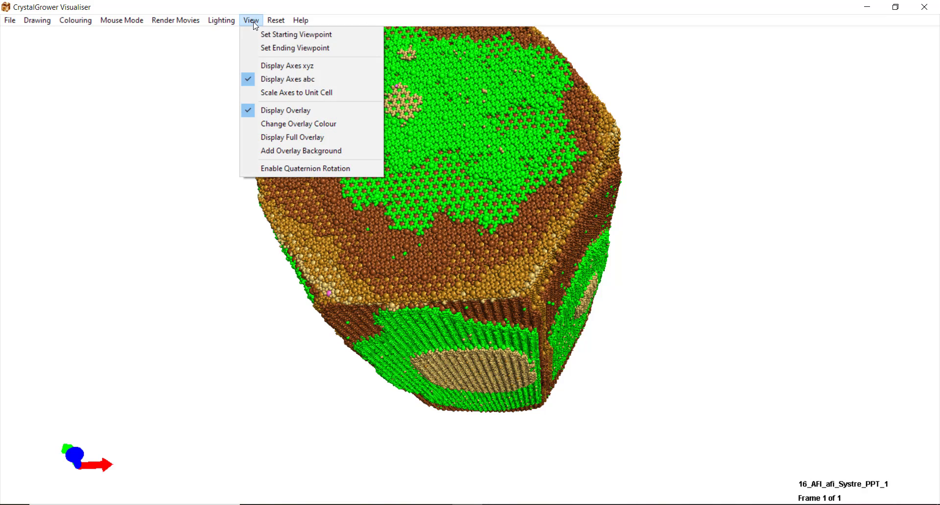
click(255, 79)
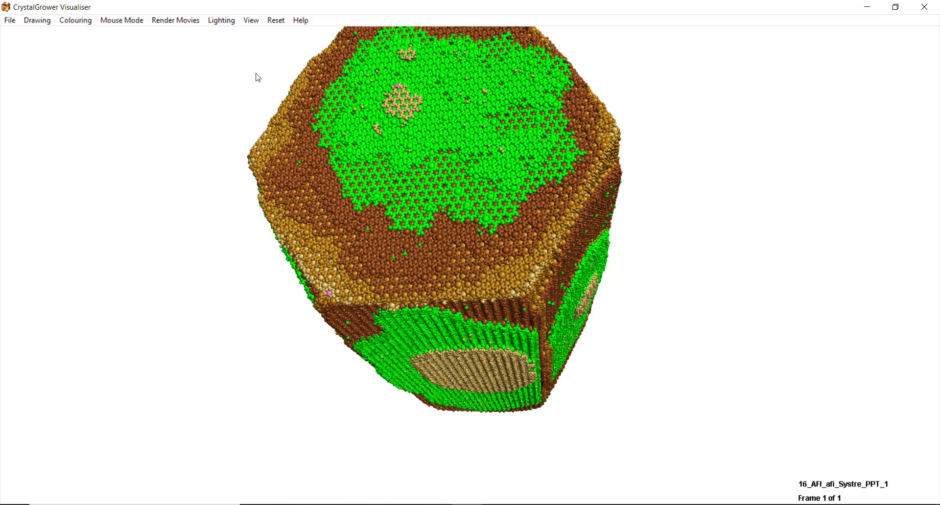
click(253, 21)
click(257, 79)
click(249, 21)
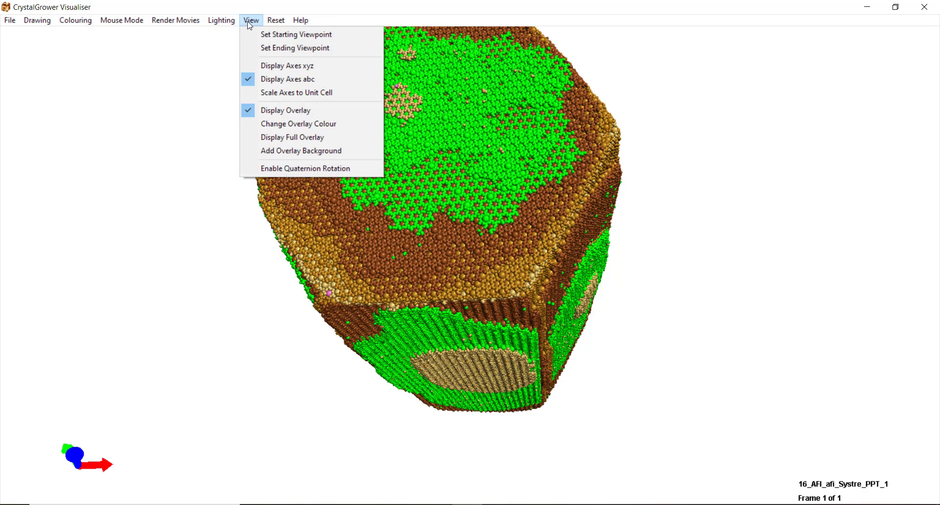
click(282, 93)
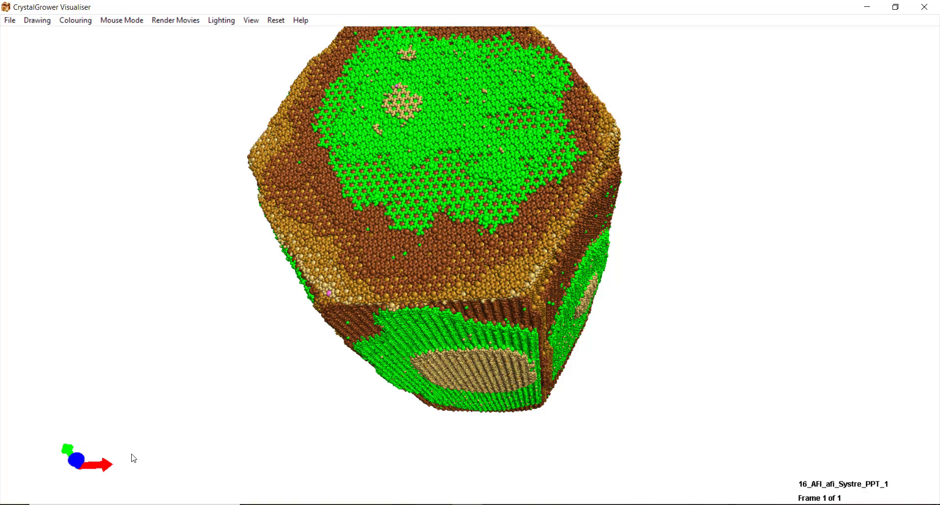
- Orbit side-on and display the file name, frame and rotation, translation and buffer readouts
drag(208, 386, 294, 421)
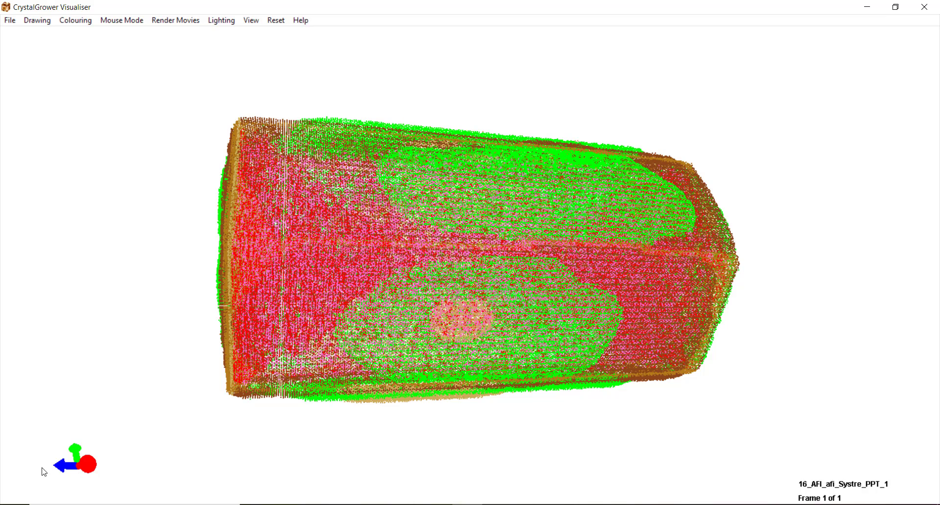
click(250, 20)
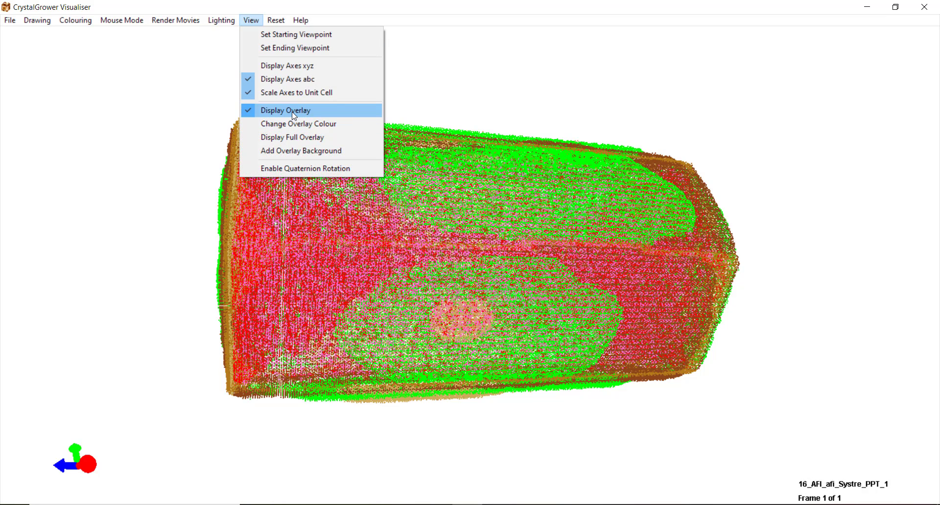
click(251, 115)
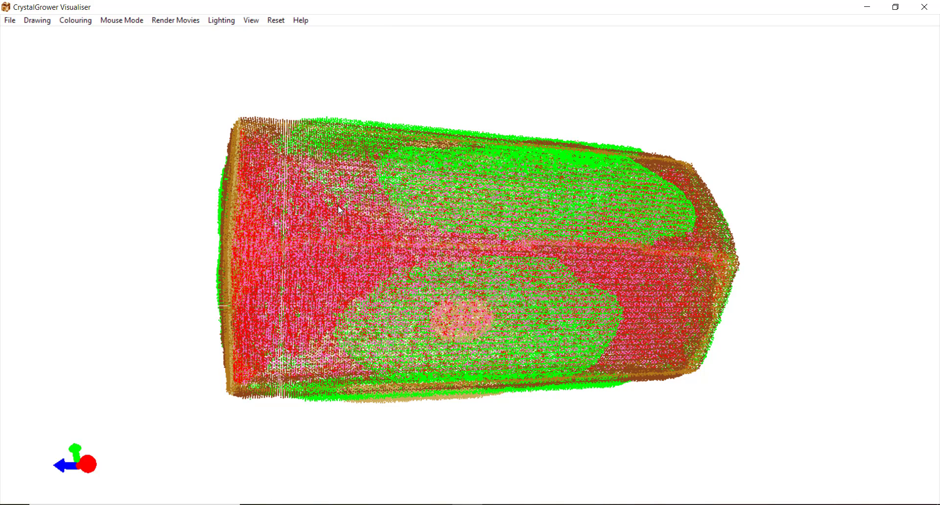
click(251, 20)
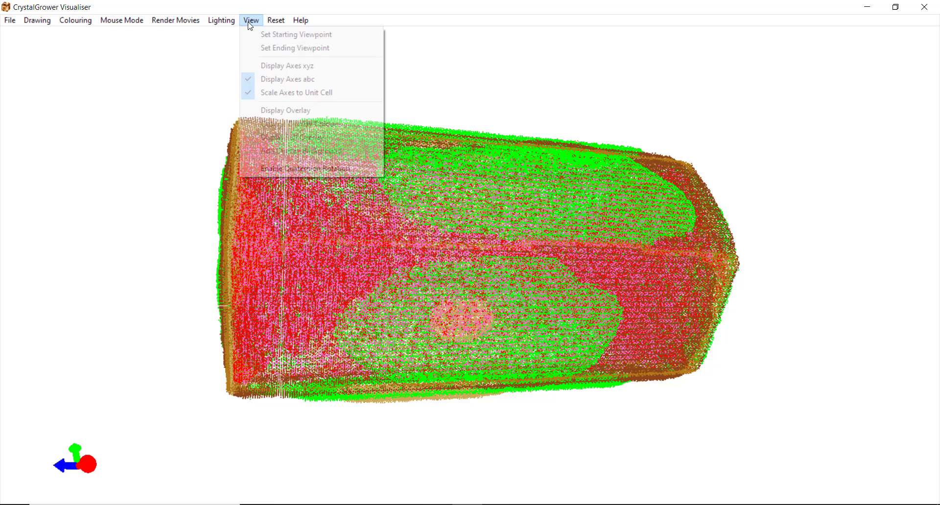
click(263, 113)
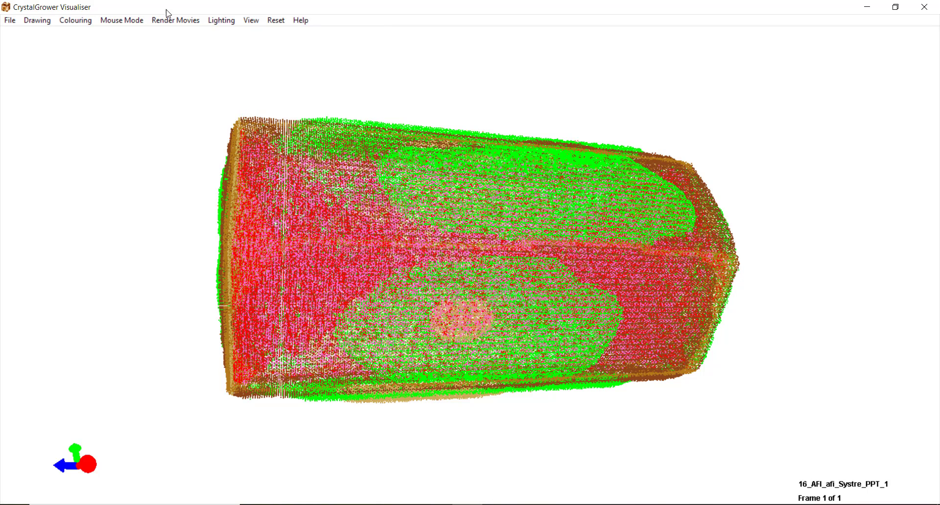
click(250, 22)
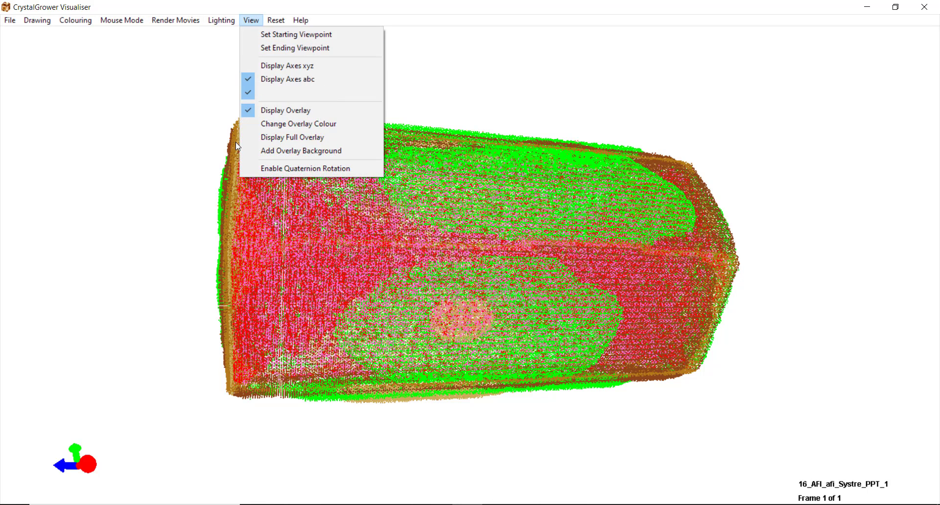
click(260, 134)
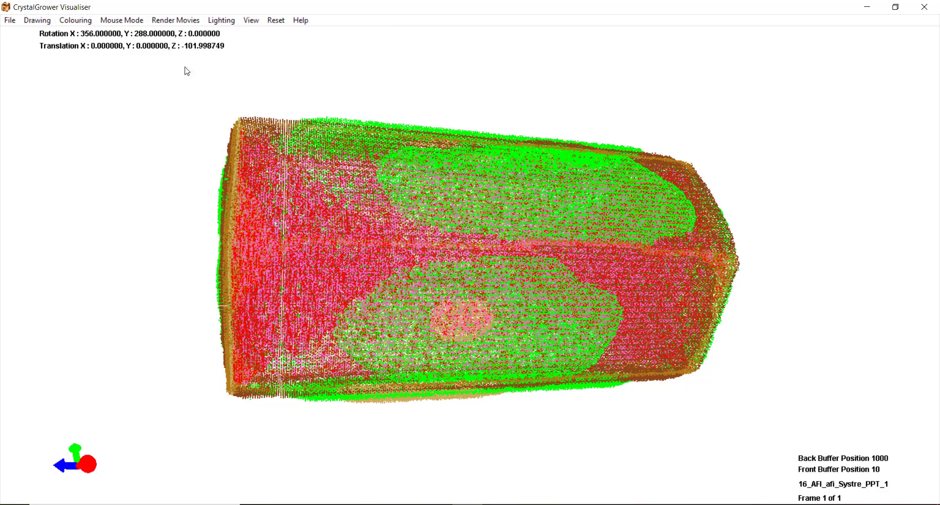
- Zoom in, give the overlay a white background, and step to layer 4 of 6
scroll(876, 443, up, 5)
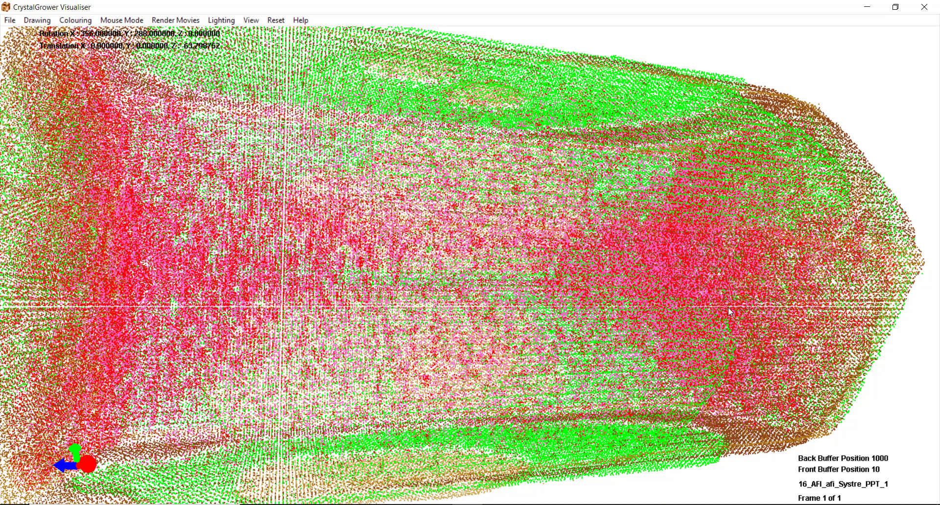
click(251, 20)
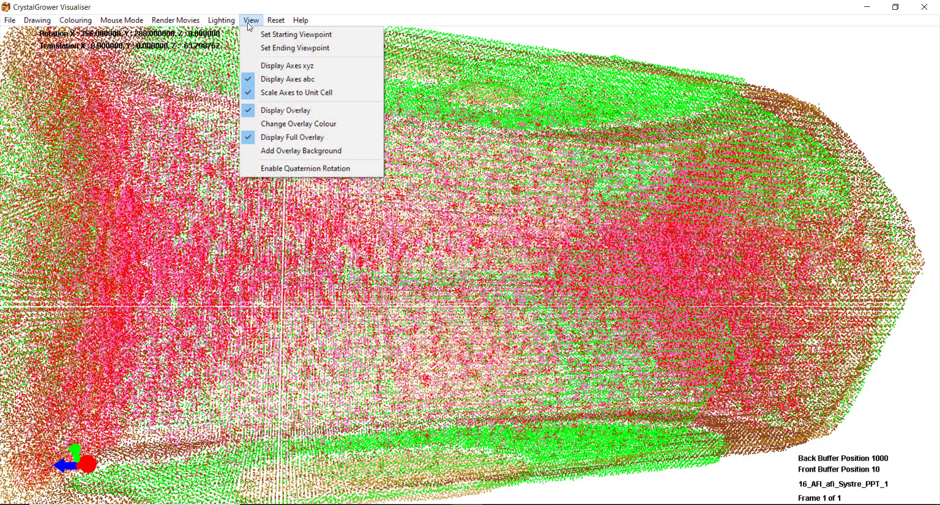
click(289, 151)
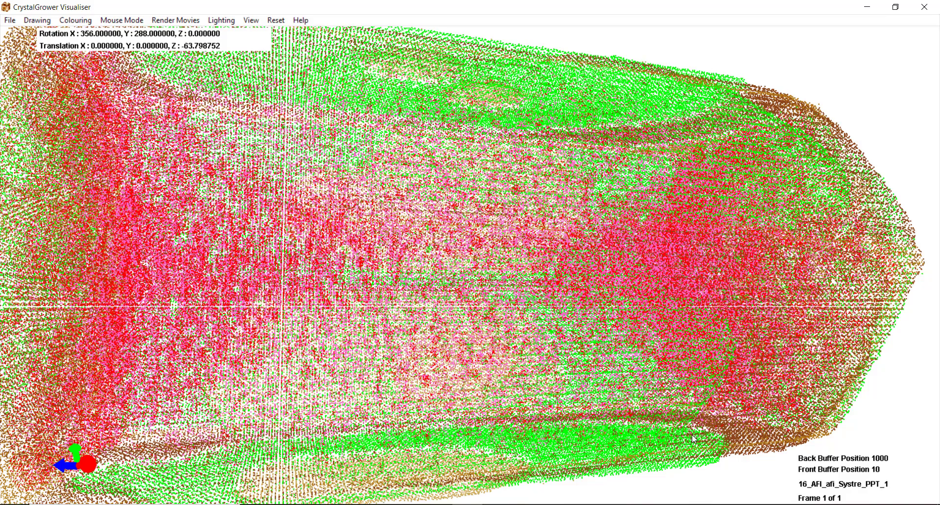
key(l)
key(l)
key(l)
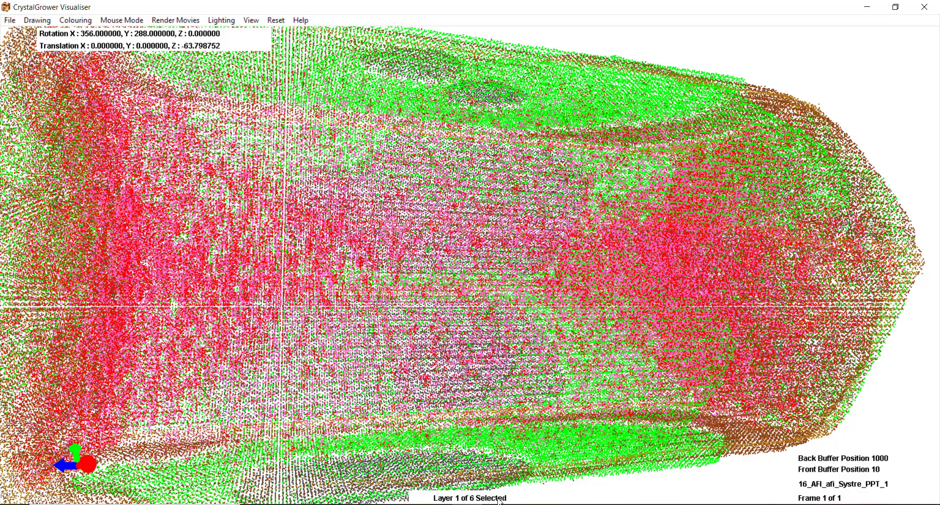
key(l)
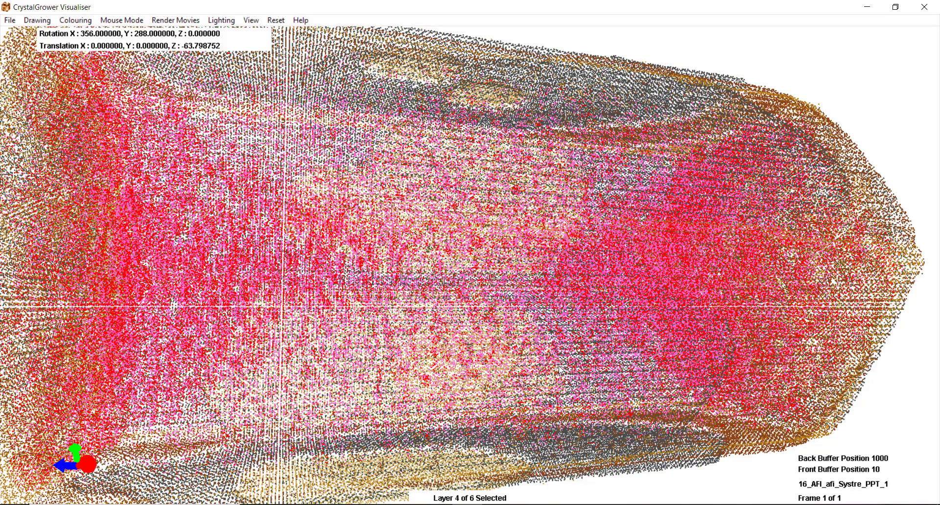
- Change the overlay text colour to orange
click(251, 20)
click(306, 124)
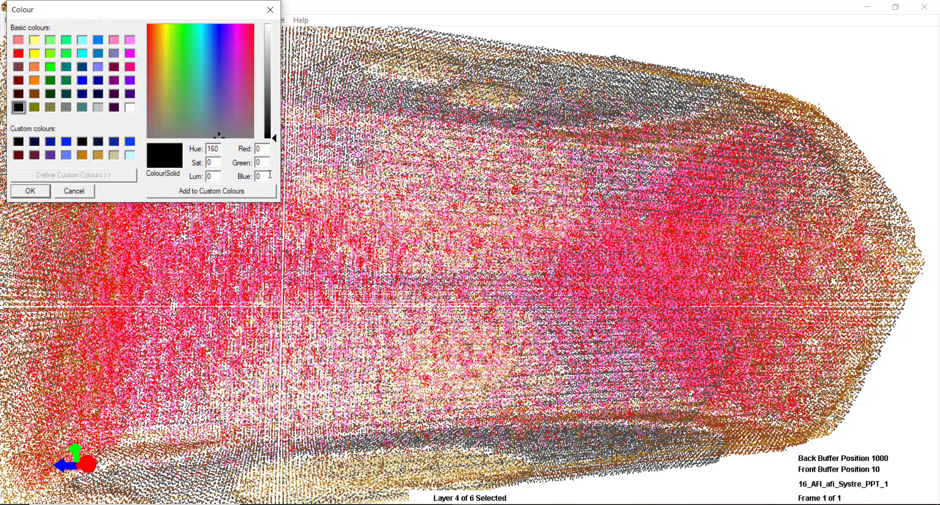
click(34, 66)
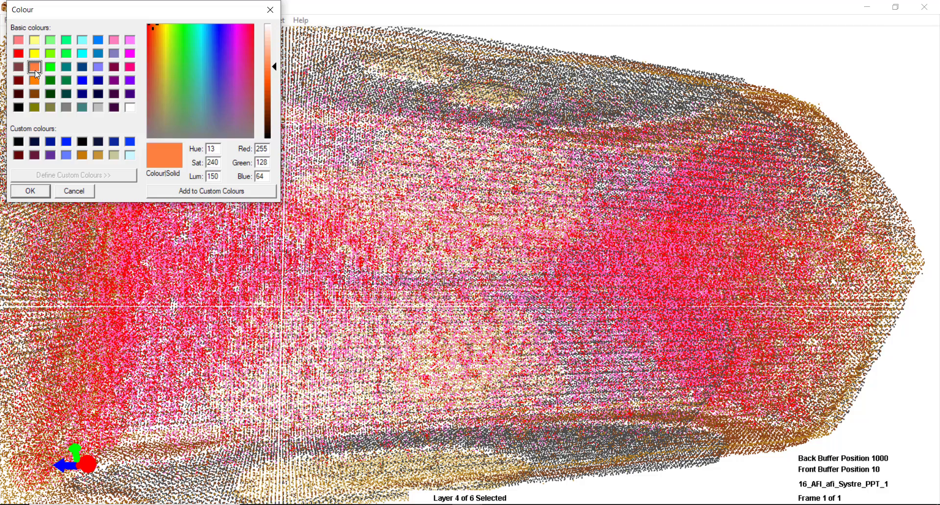
click(31, 191)
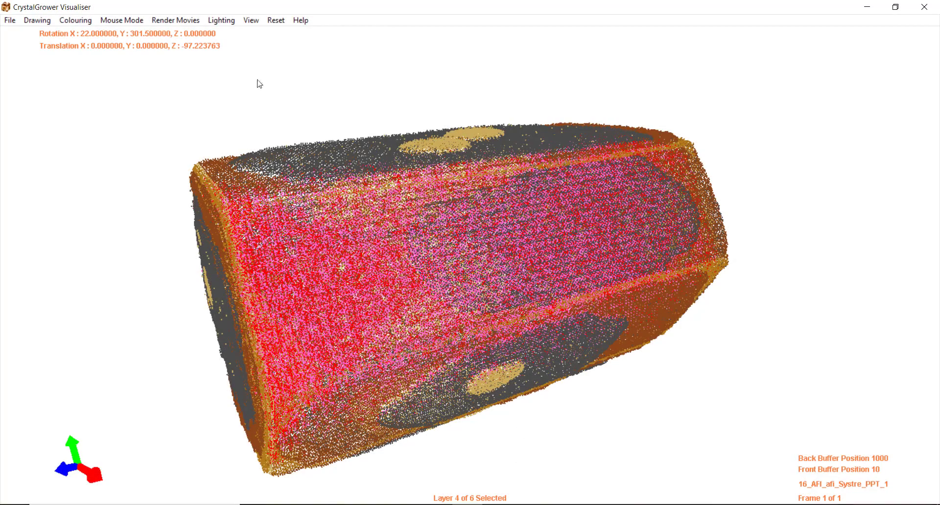
- Enable quaternion rotation, rotate the crystal to another side, then disable it again
click(251, 21)
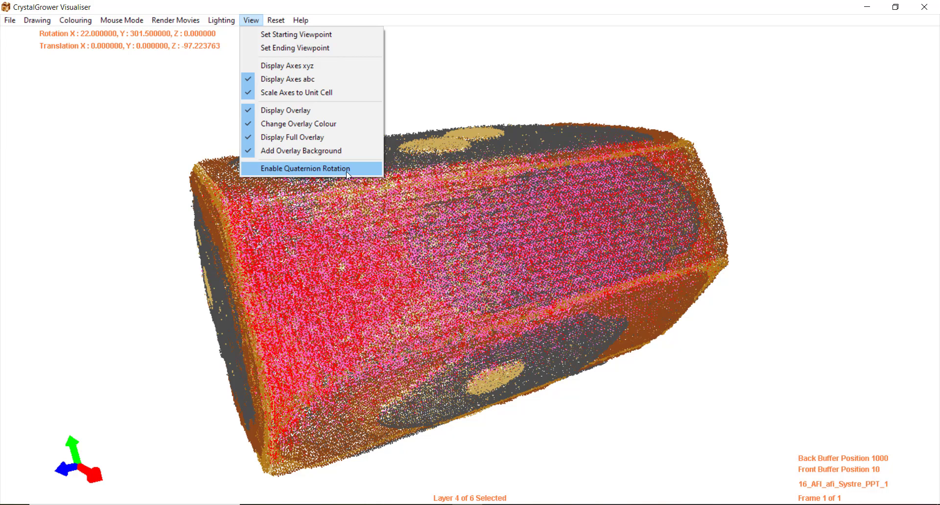
click(309, 168)
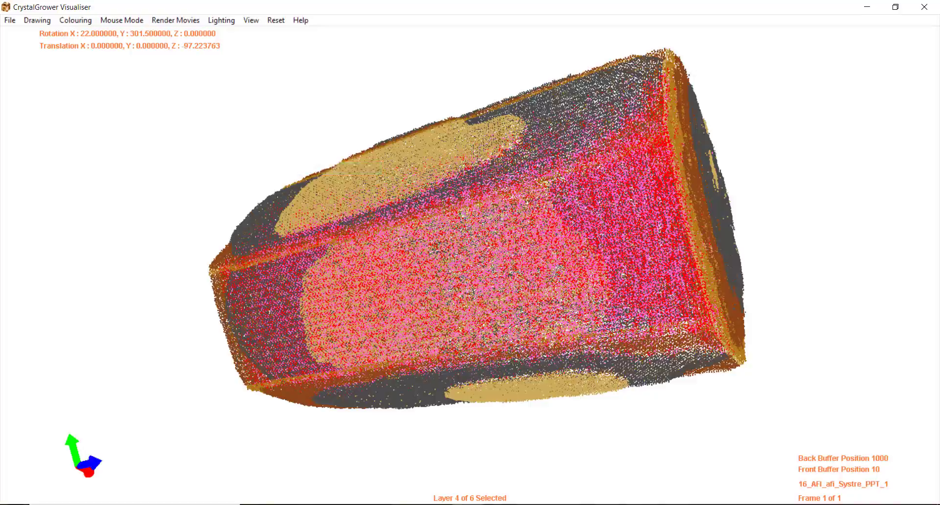
drag(531, 273, 389, 340)
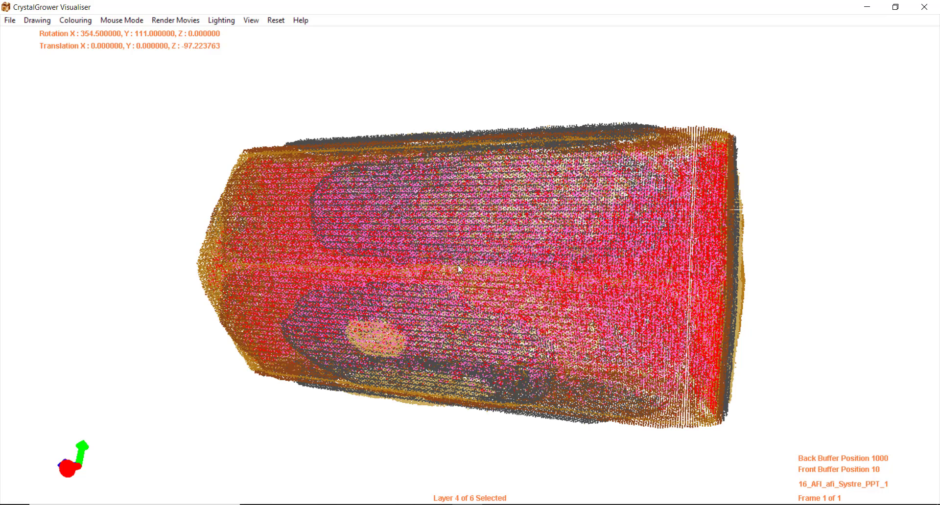
click(252, 24)
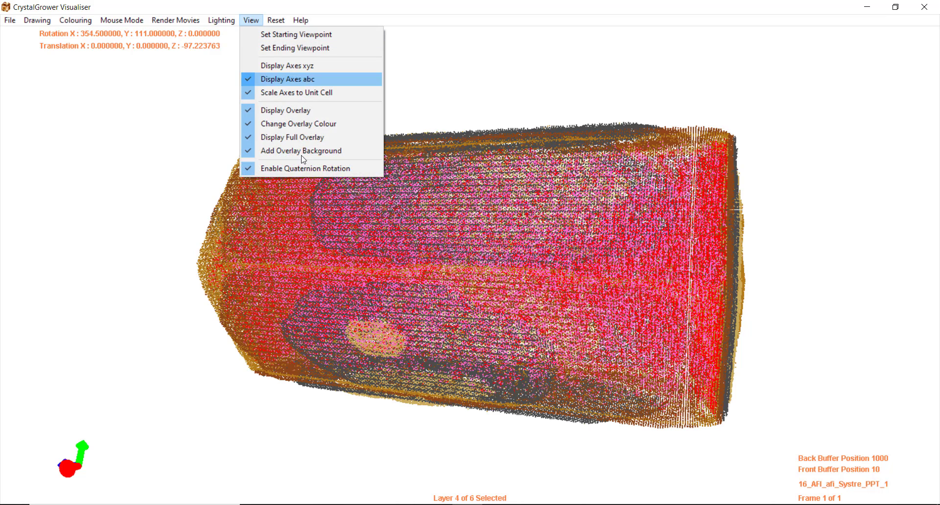
click(292, 169)
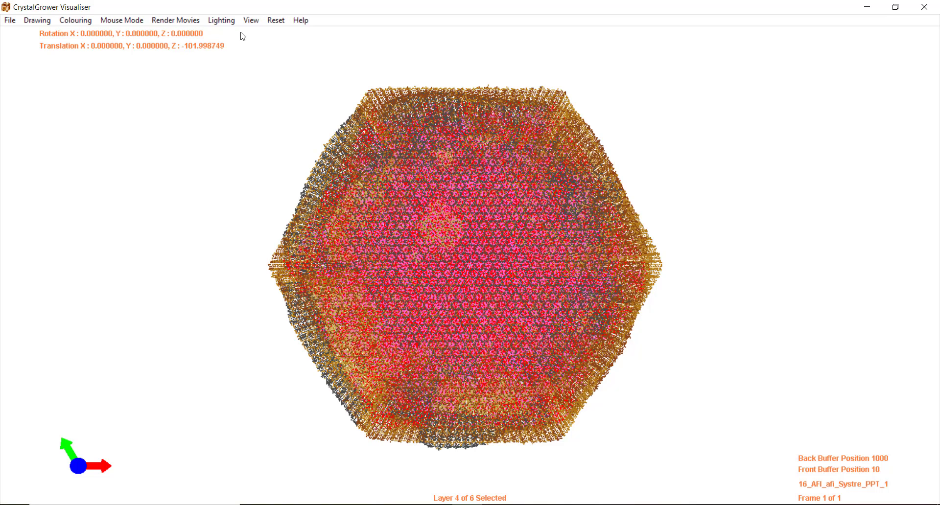
- Reset the crystal's rotation so its hexagonal face is shown head-on
click(283, 23)
mouse_move(296, 40)
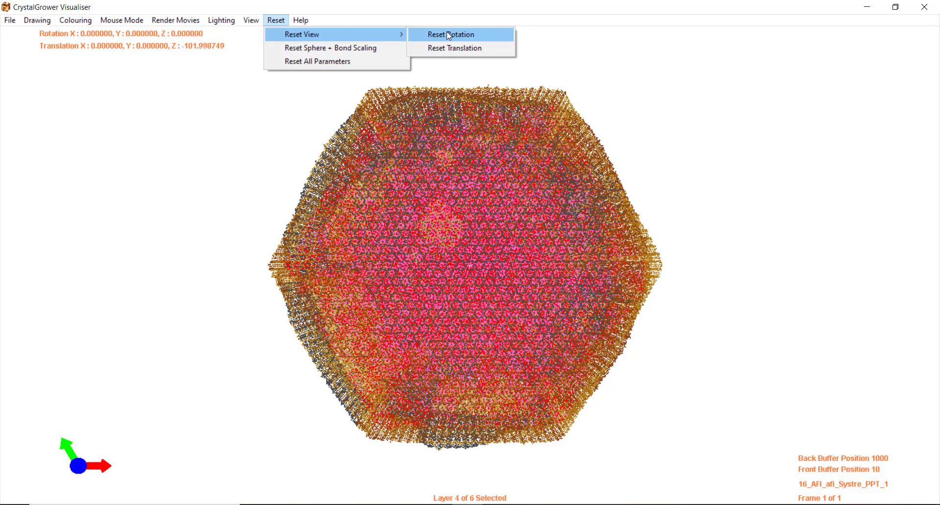
click(449, 36)
drag(507, 131, 509, 186)
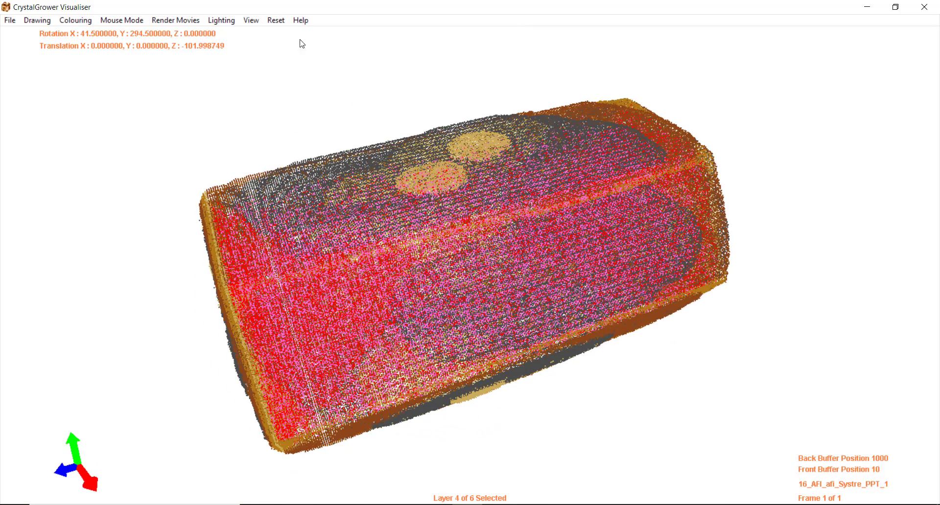
click(273, 22)
mouse_move(390, 35)
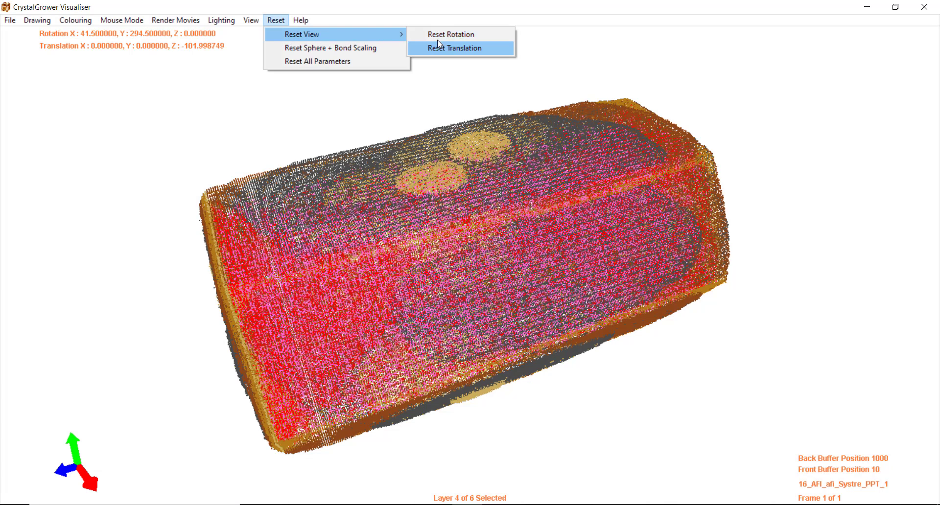
click(453, 39)
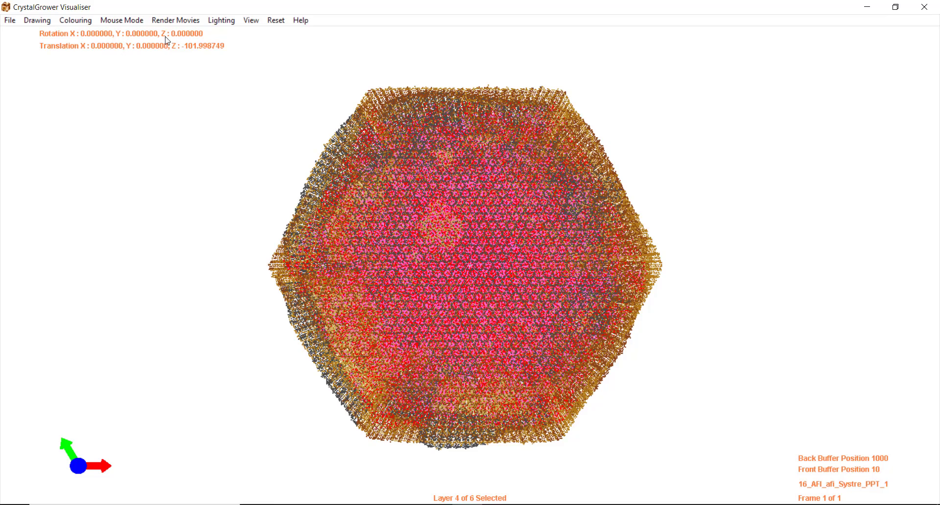
- Reset the translation, then reset all parameters to their defaults and confirm
click(276, 21)
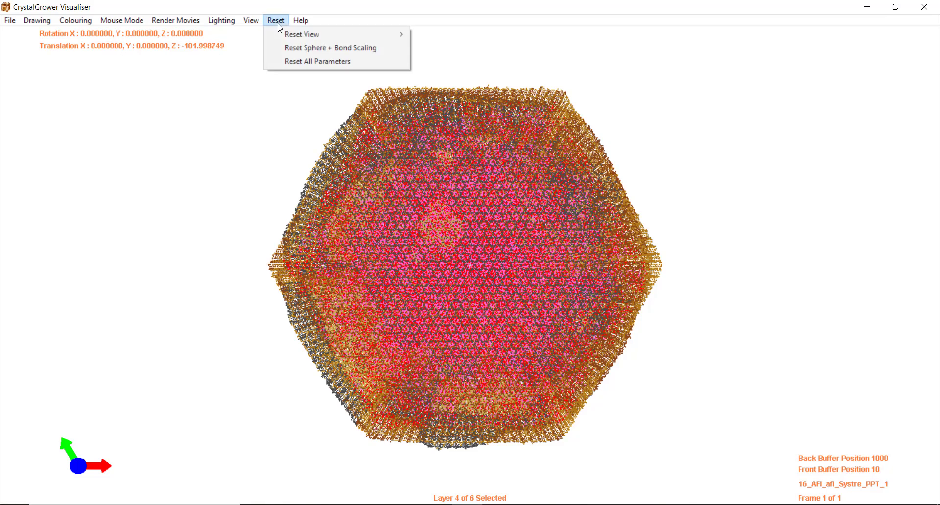
mouse_move(321, 39)
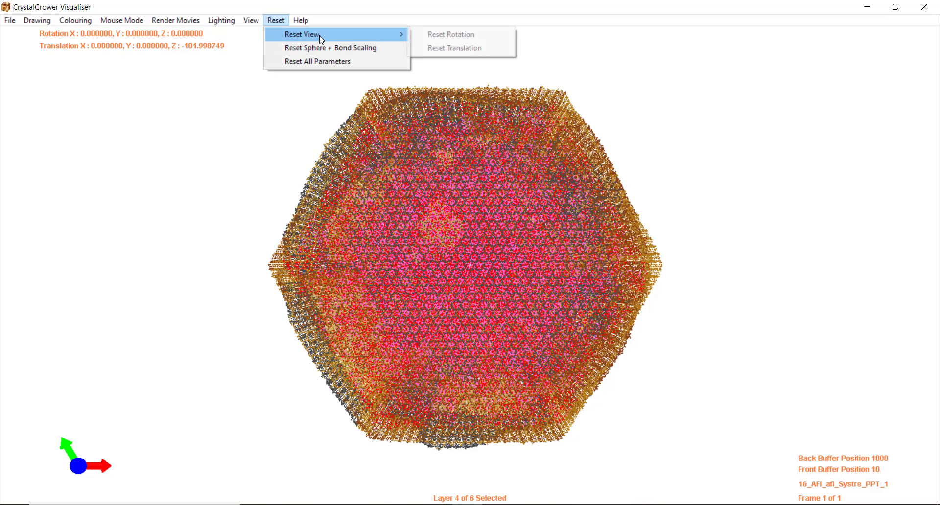
click(458, 44)
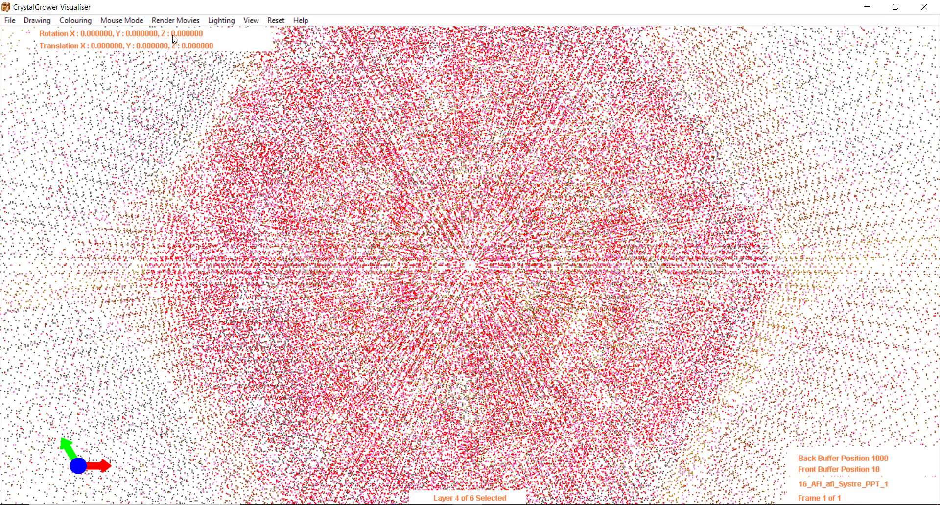
click(275, 21)
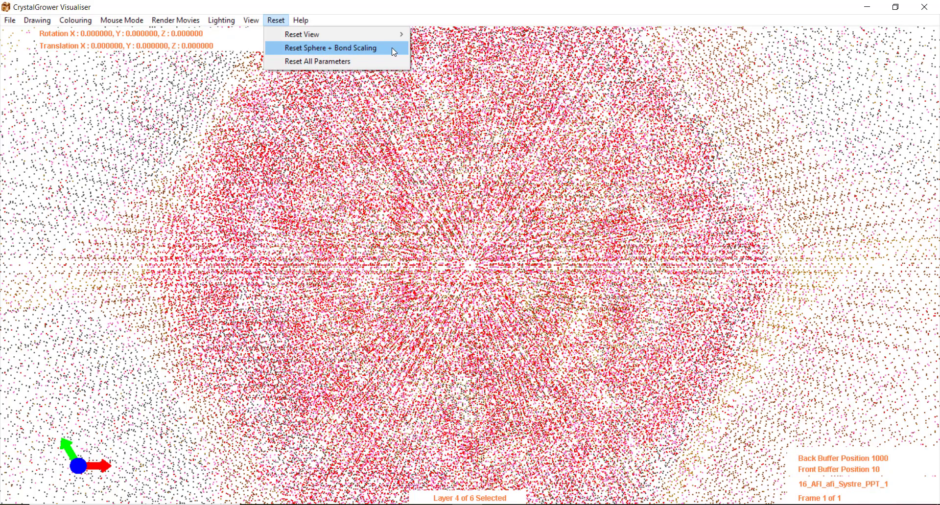
click(311, 63)
click(480, 300)
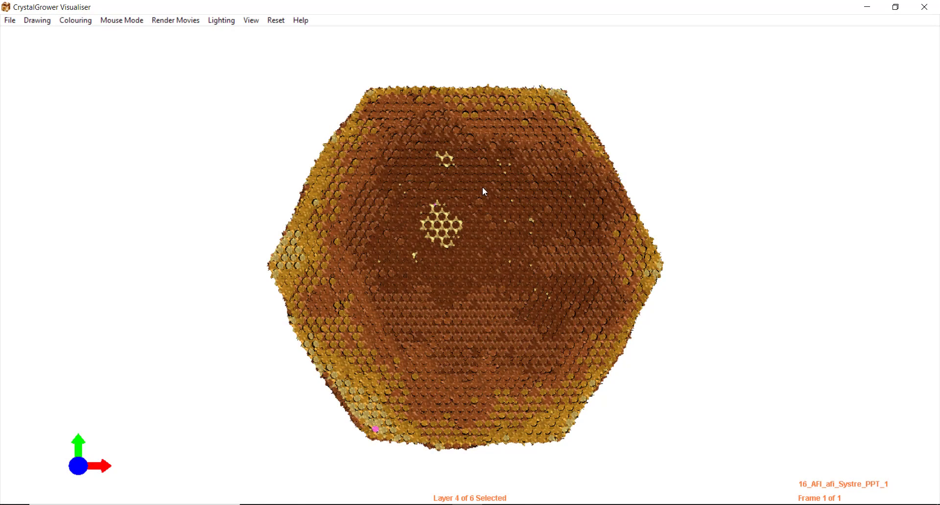
click(300, 20)
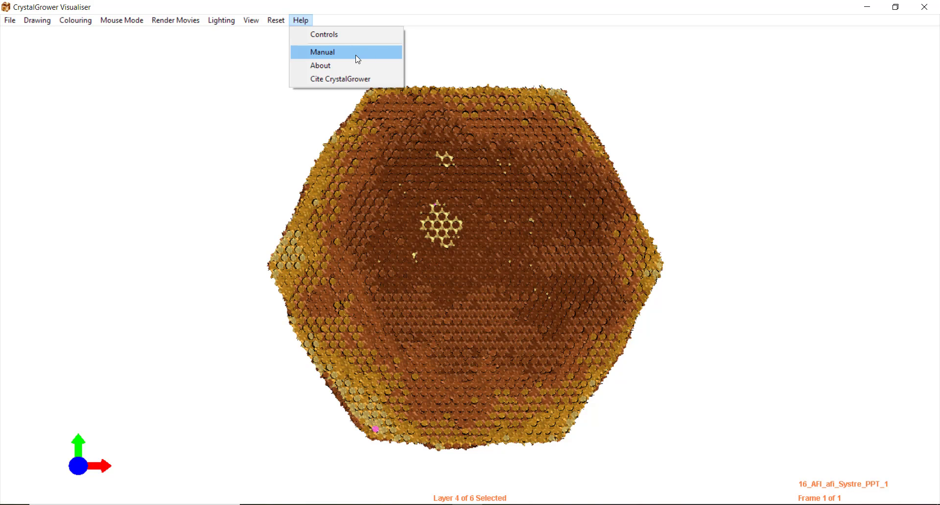
click(329, 70)
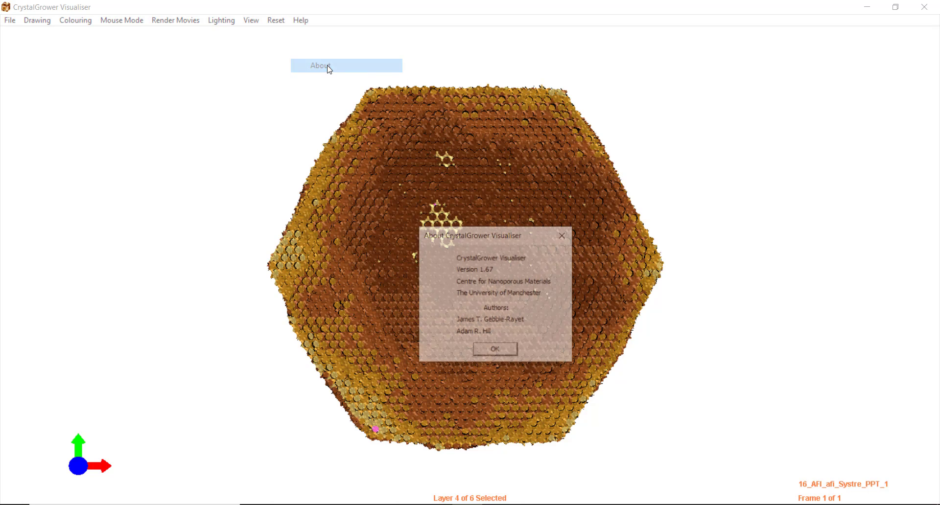
click(496, 352)
click(301, 20)
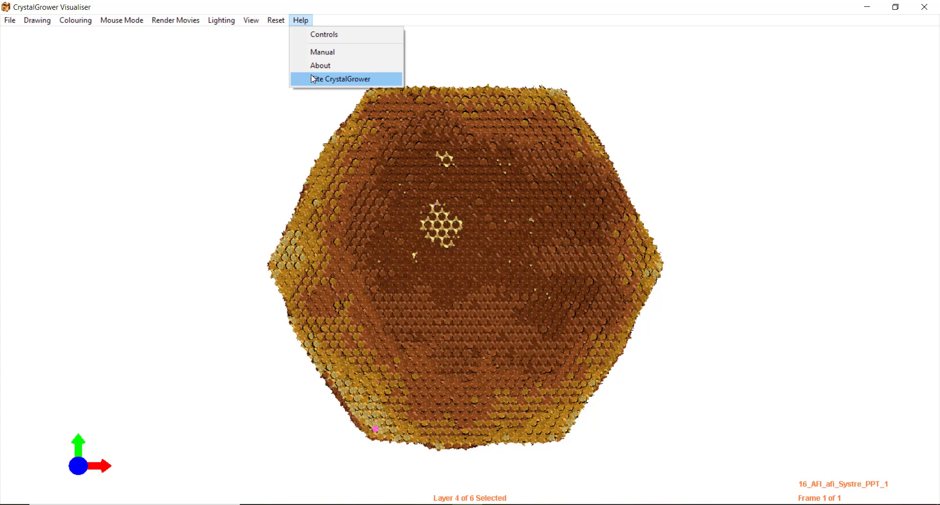
click(326, 77)
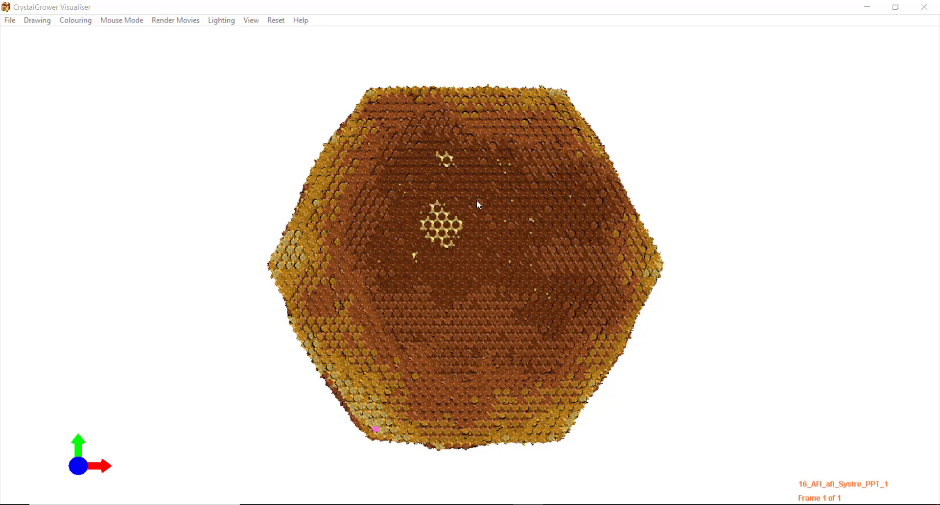
- Load Calcite_test_1's visualiser.vis molecule definitions from Simulations > Calcite > 20201118_1740
click(14, 20)
click(31, 37)
click(198, 58)
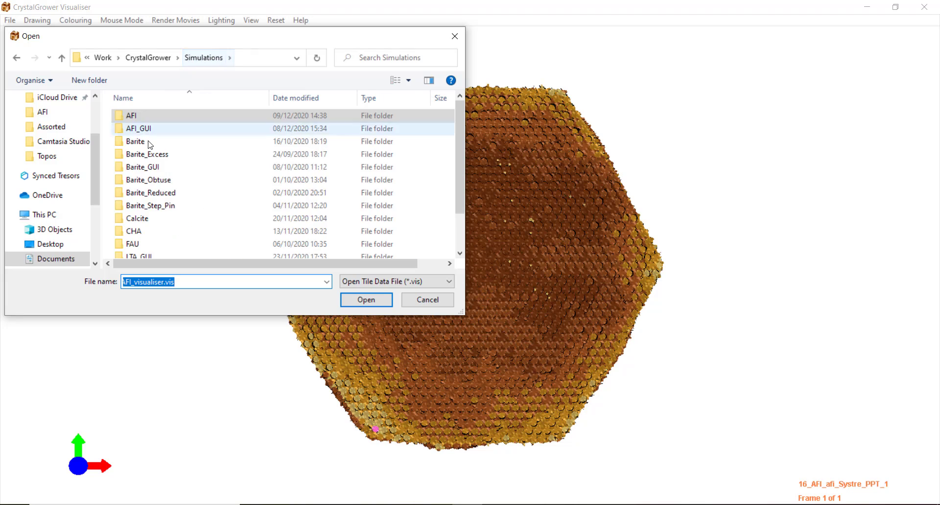
double_click(142, 220)
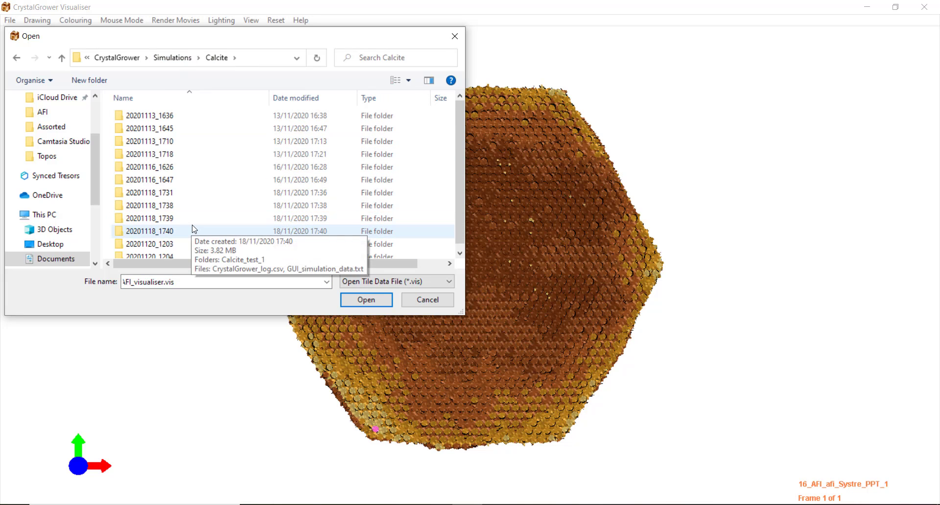
double_click(189, 231)
click(157, 117)
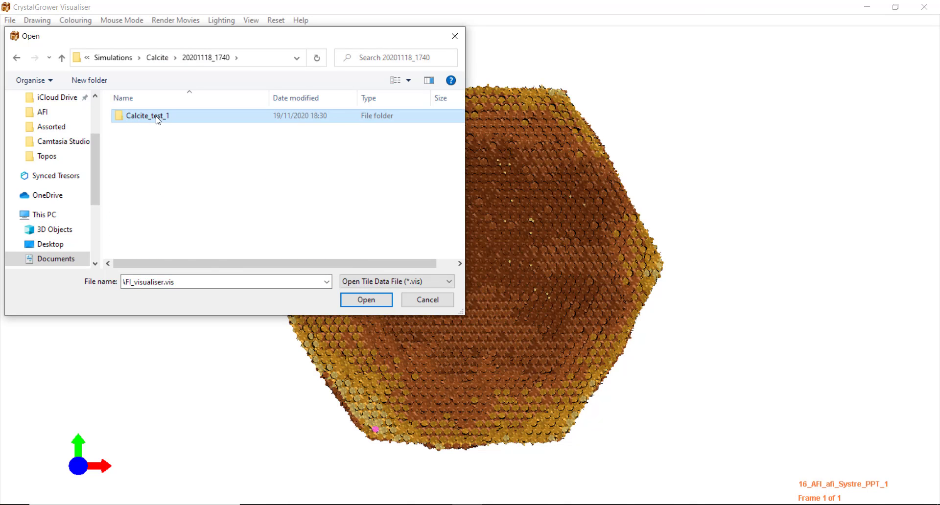
double_click(158, 117)
double_click(169, 117)
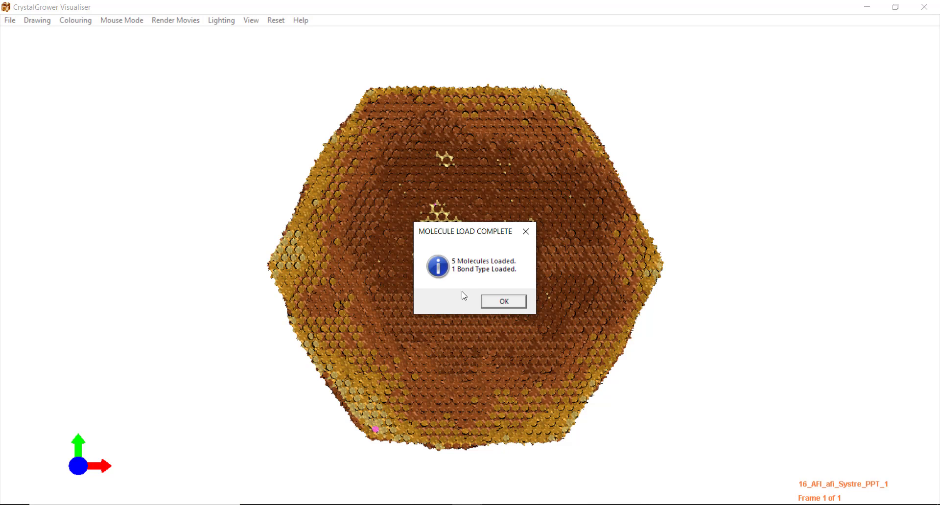
click(503, 301)
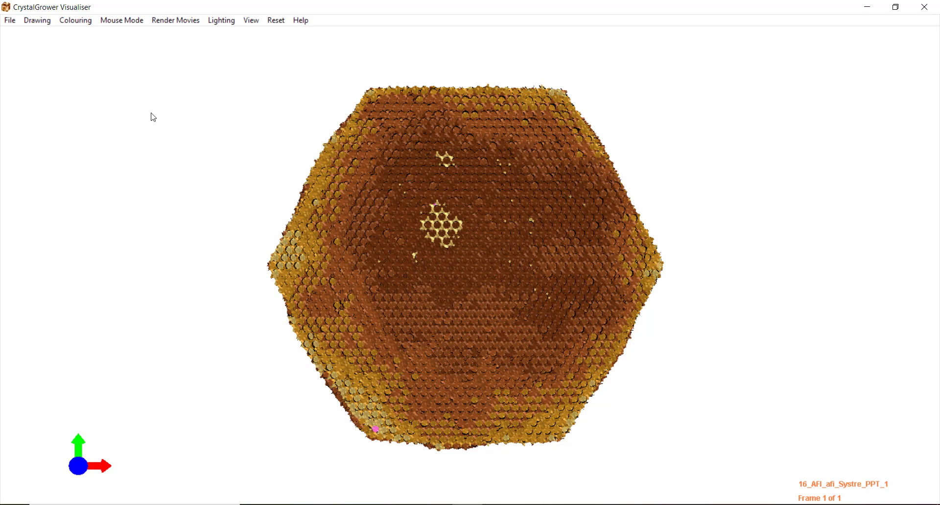
- Load the Calcite_test_1_ovito_CGvisualiser.XYZ coordinates, accepting the long-load warning
click(18, 23)
click(30, 48)
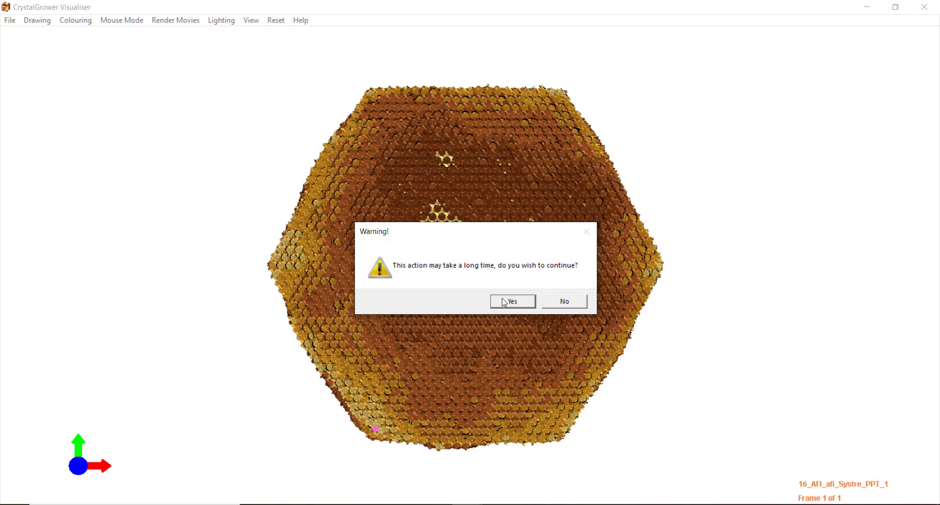
click(504, 302)
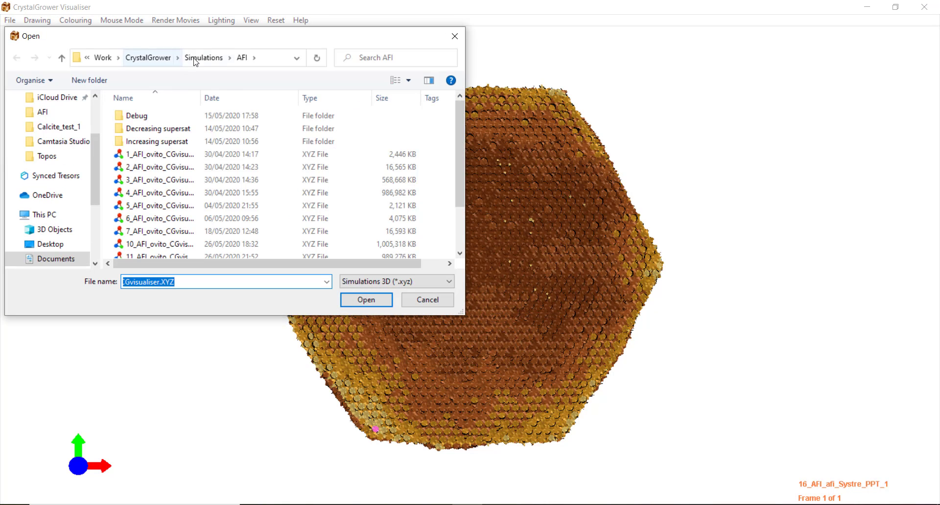
click(195, 57)
double_click(153, 218)
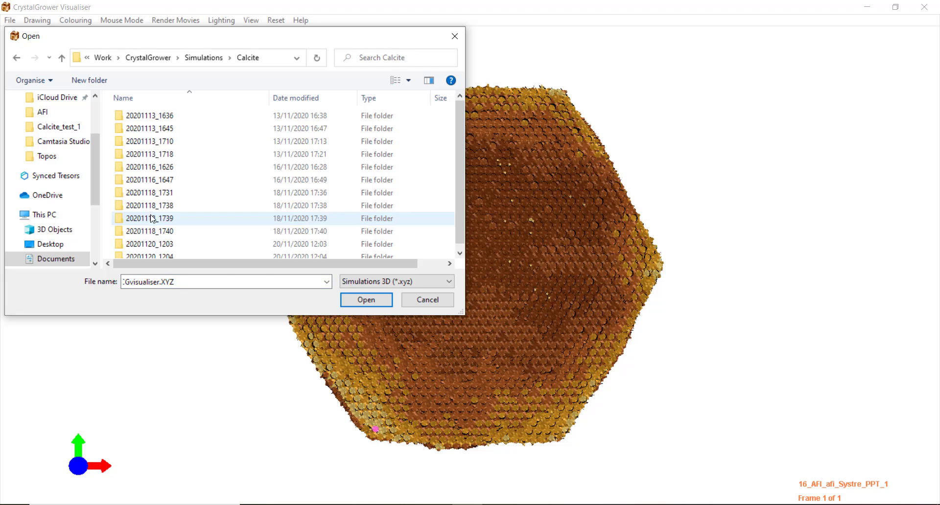
double_click(165, 231)
double_click(169, 116)
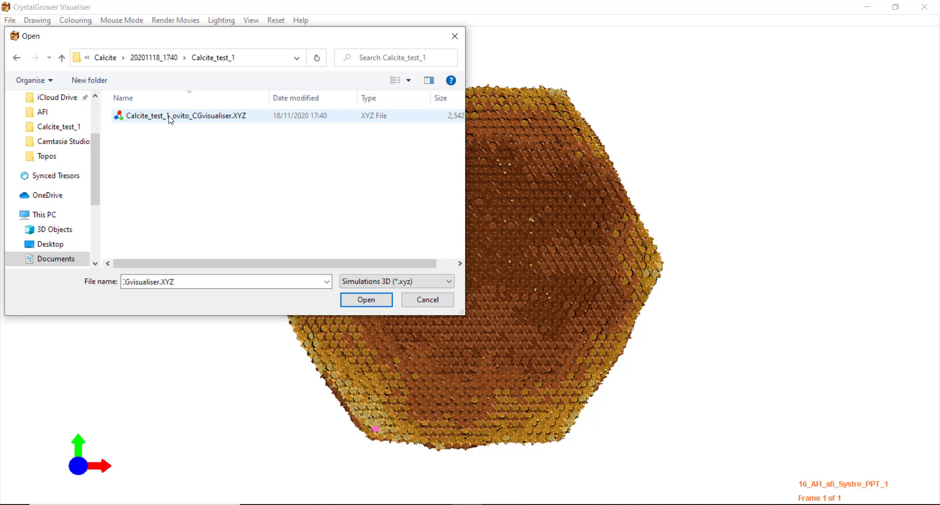
click(223, 125)
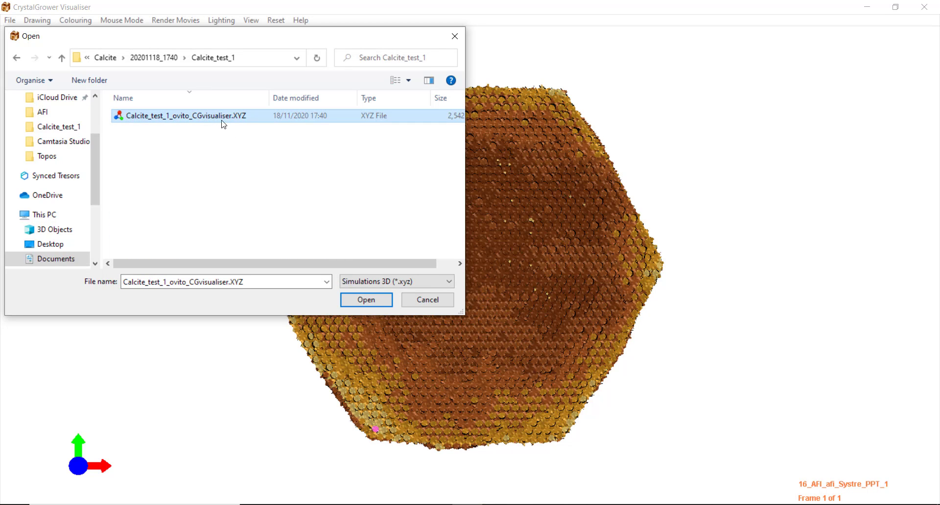
click(380, 303)
- Step the layer highlight through the crystal's growth layers, then clear it
click(514, 301)
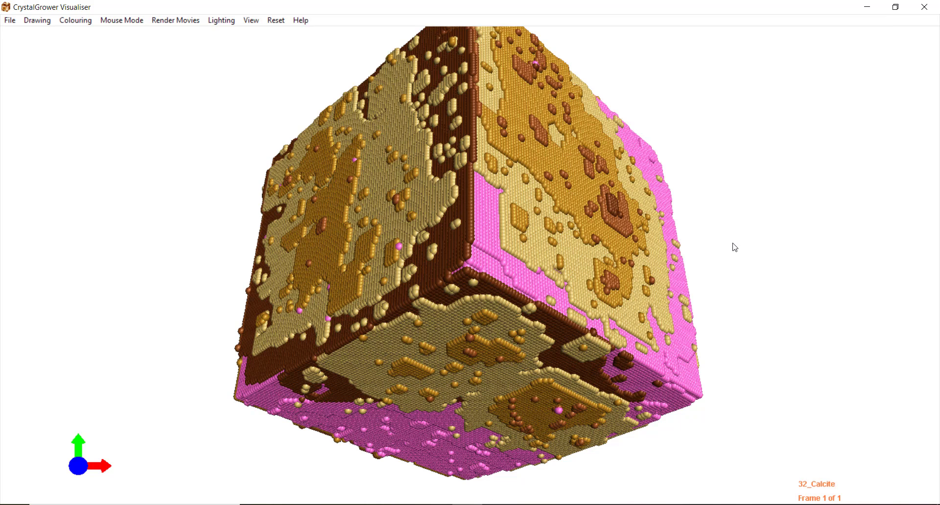
key(Up)
key(Up)
key(Up)
key(Up)
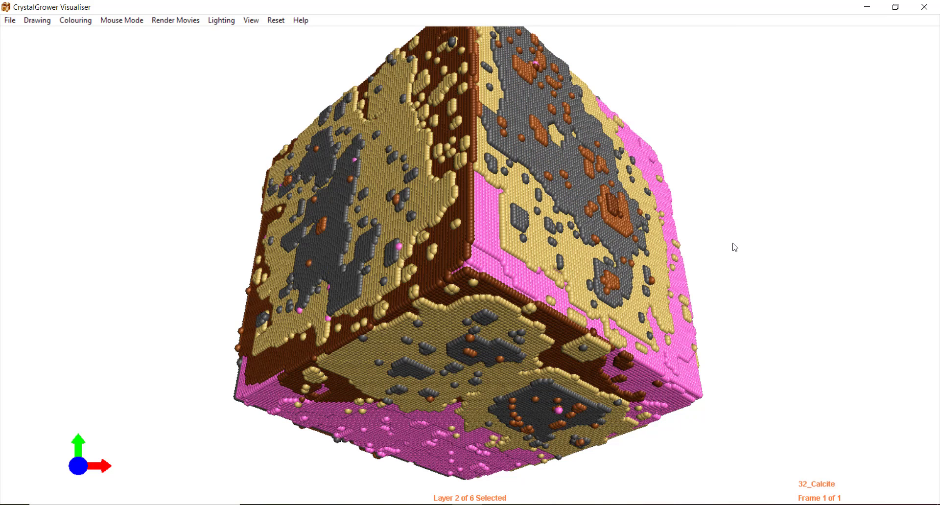
key(Up)
key(Up)
key(Up)
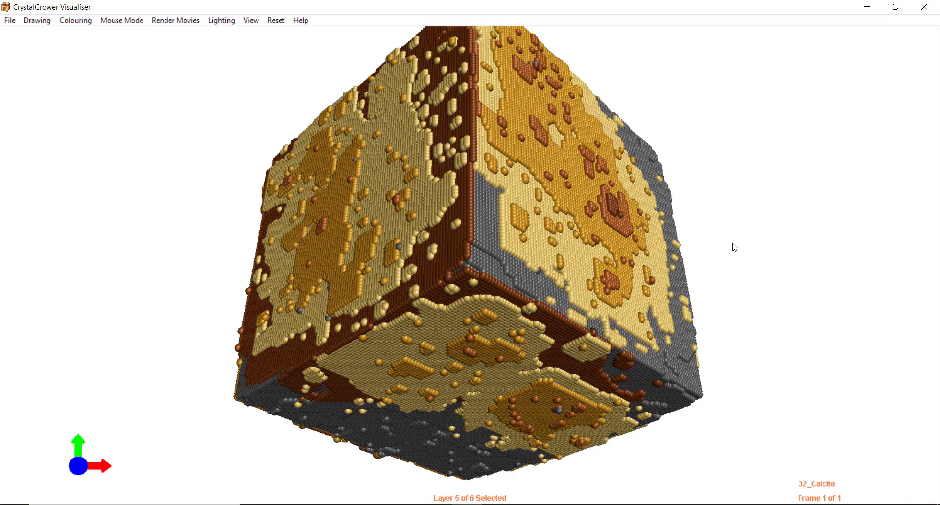
key(Up)
key(Up)
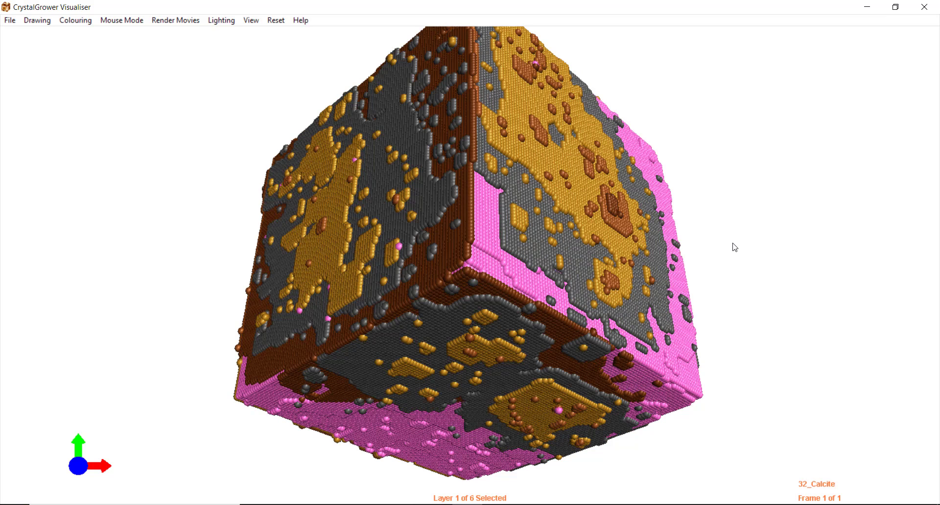
key(Up)
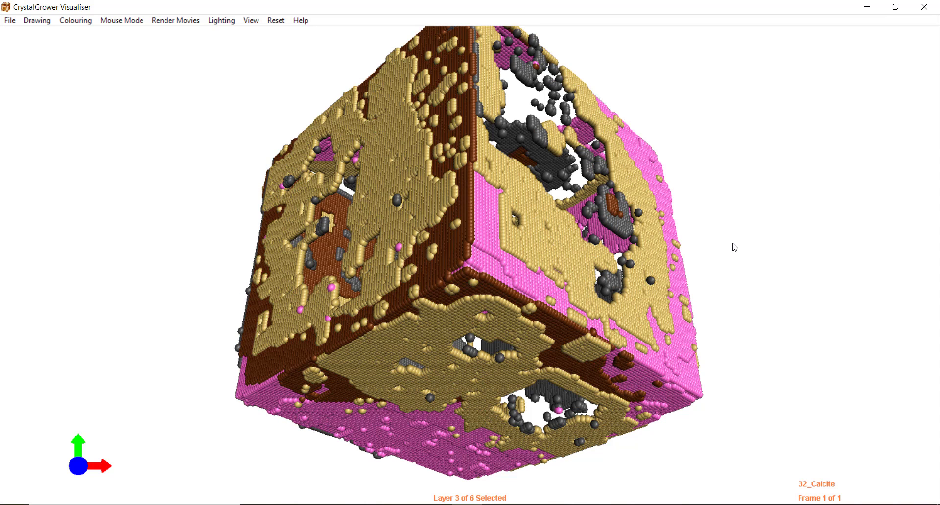
key(Escape)
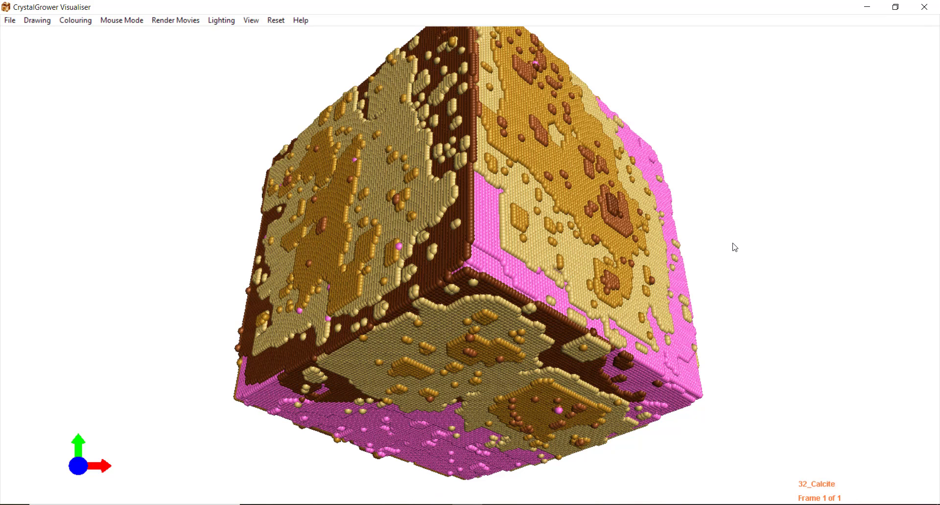
- Draw the calcite cube as Type Spheres under Molecular / Ionic Crystals
click(33, 21)
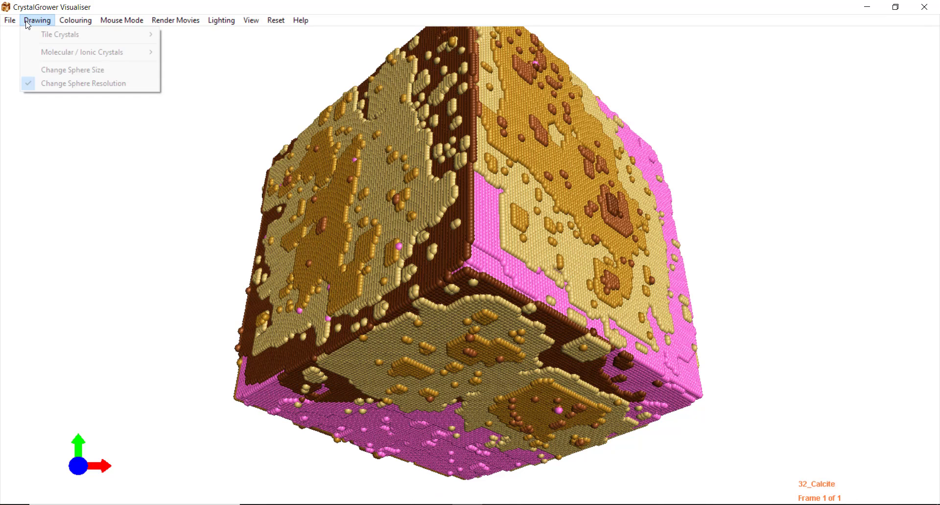
mouse_move(32, 51)
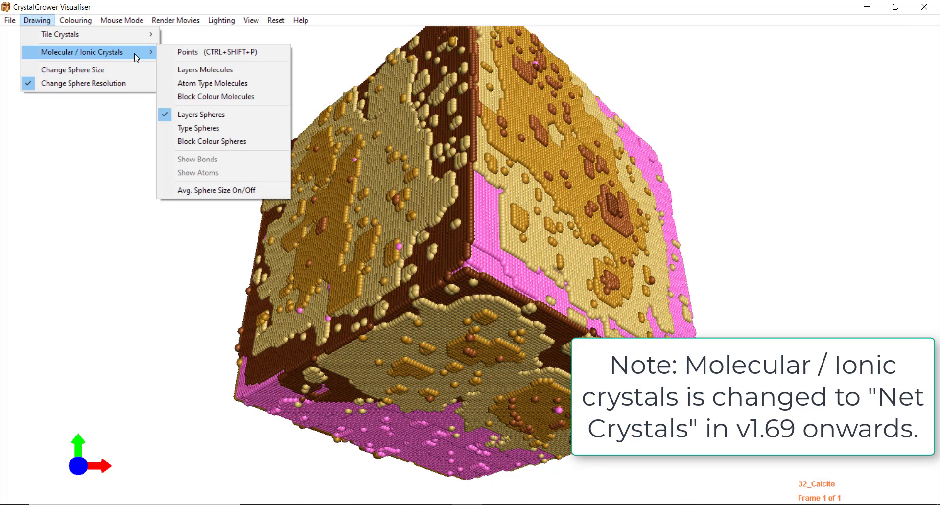
mouse_move(74, 35)
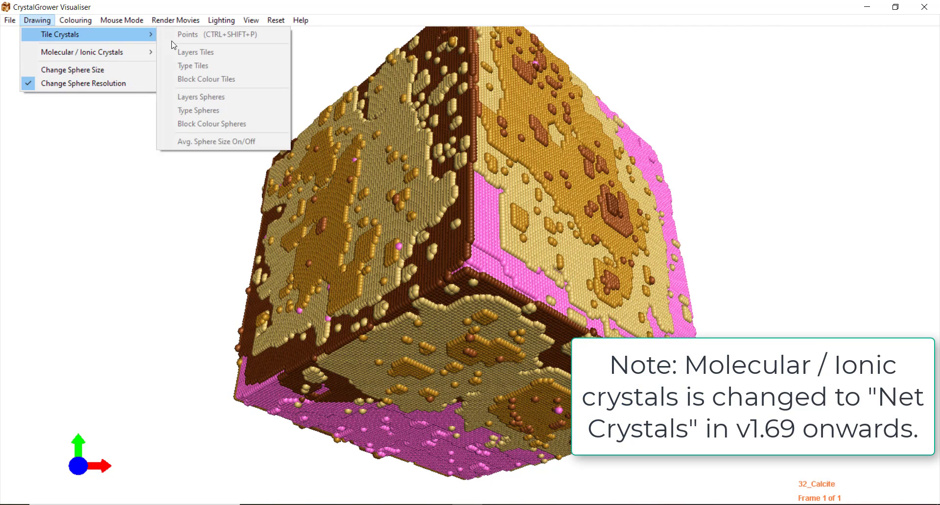
mouse_move(140, 54)
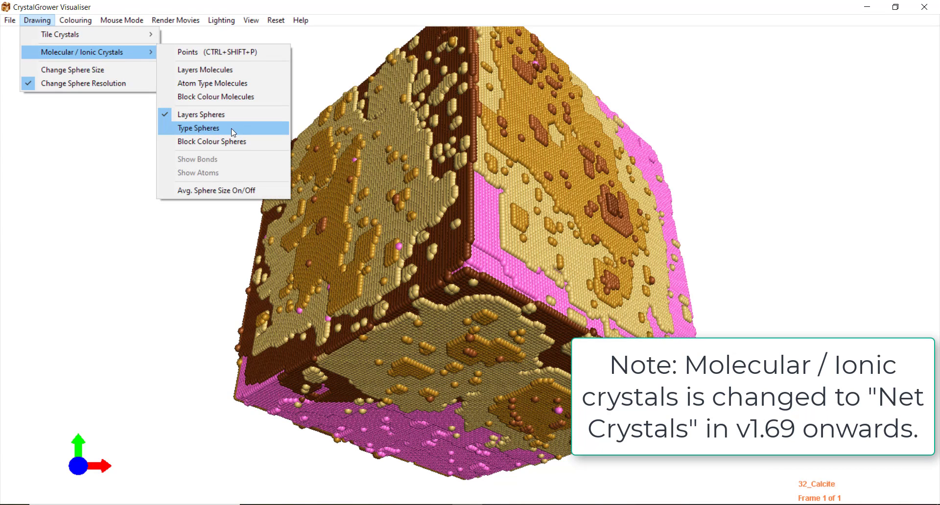
click(208, 129)
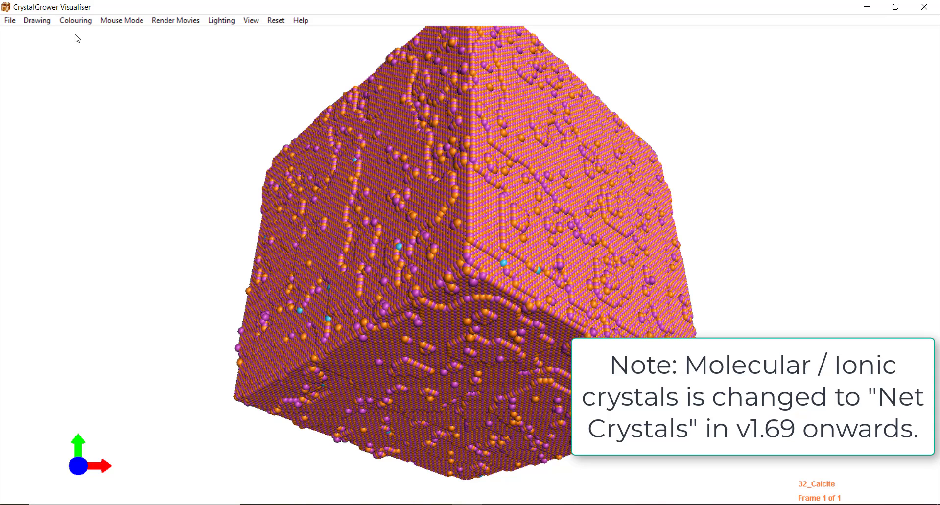
click(34, 21)
mouse_move(75, 54)
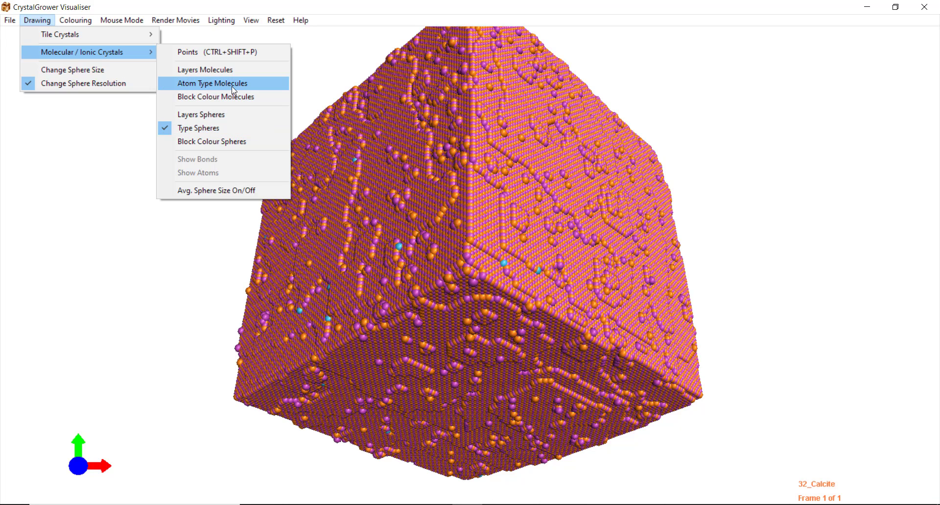
- Draw calcite as Atom Type Molecules, zoom in, select carbon, and add an overlay background
click(204, 87)
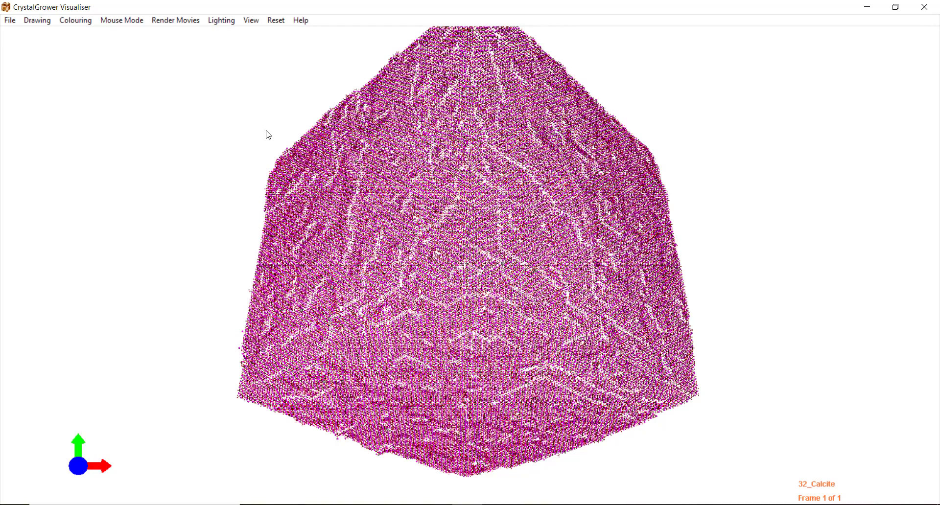
scroll(268, 135, up, 10)
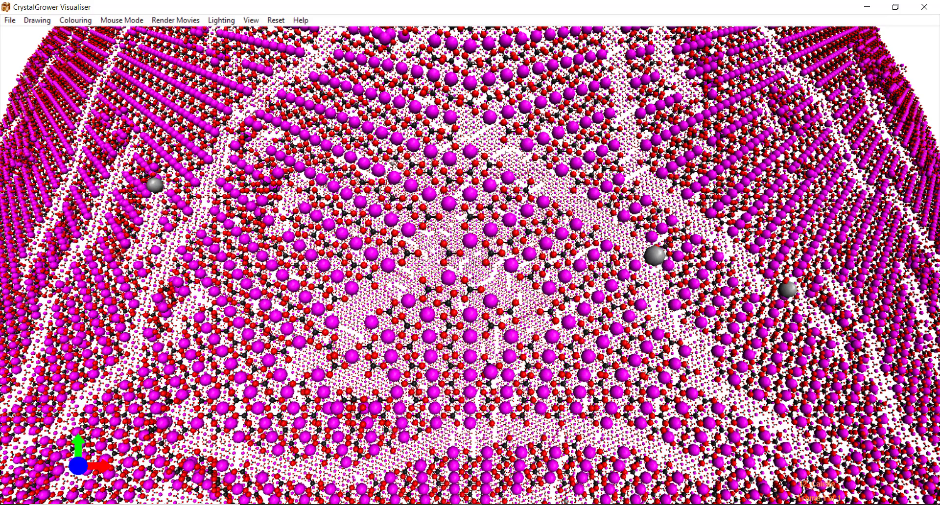
click(455, 263)
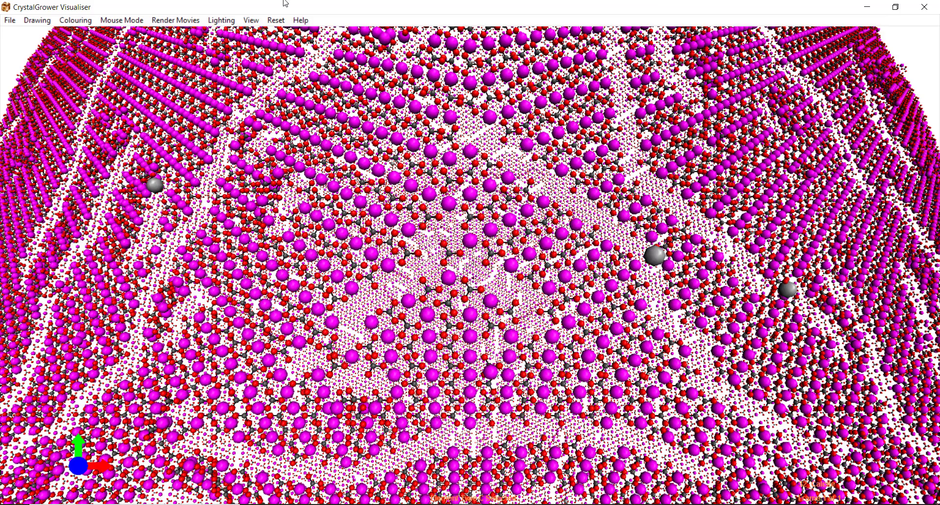
click(251, 20)
click(296, 151)
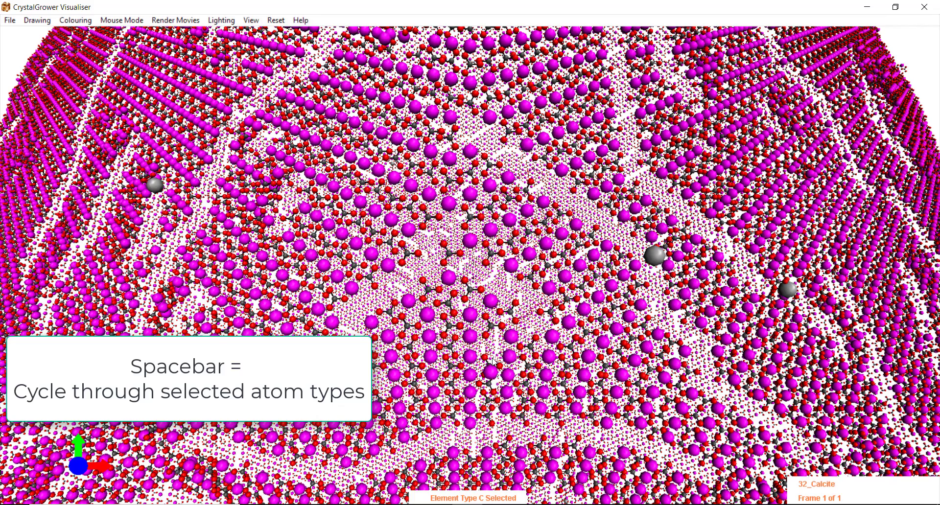
- Select calcium, adjust its sphere size, and colour the Ca atoms green
key(space)
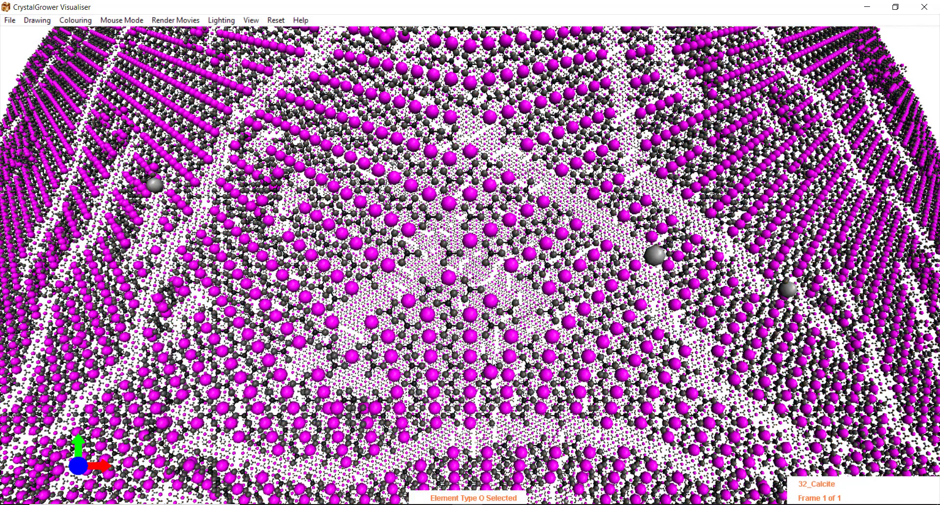
key(space)
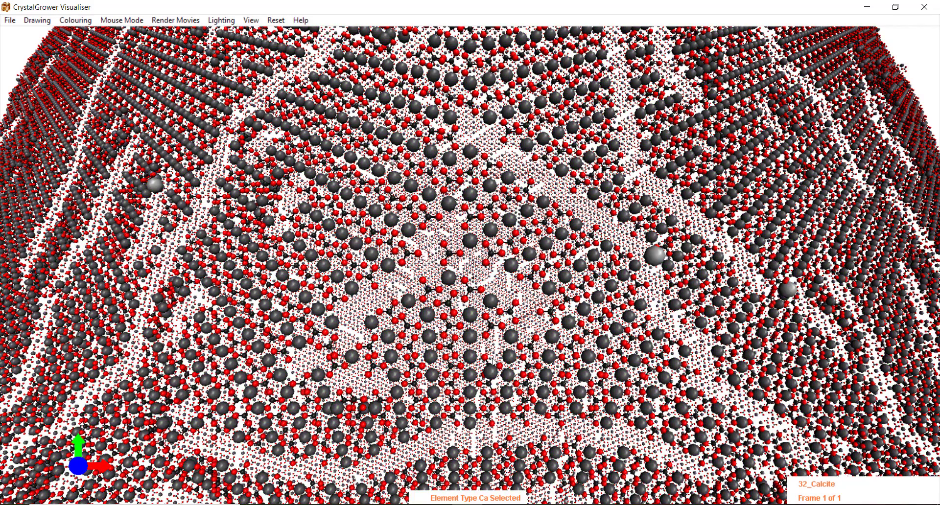
click(35, 20)
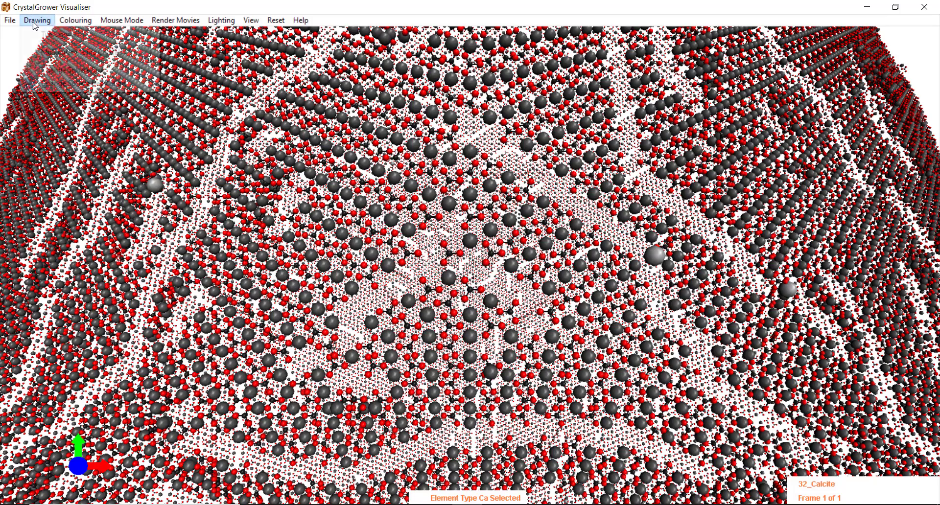
click(77, 71)
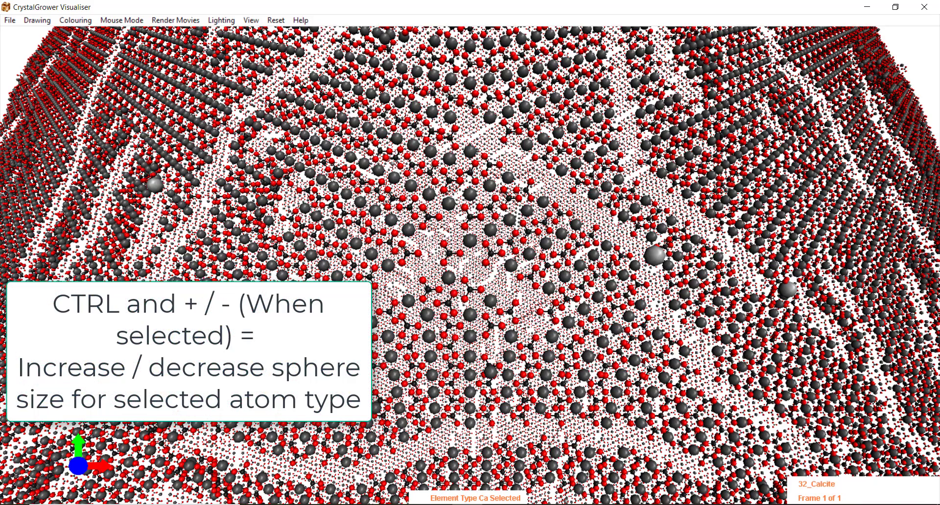
key(ctrl+plus)
key(ctrl+plus)
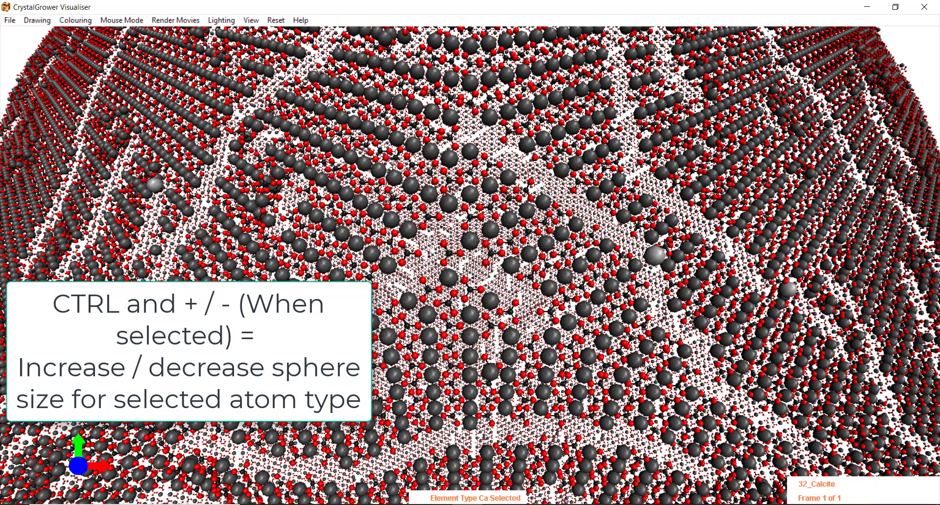
key(ctrl+minus)
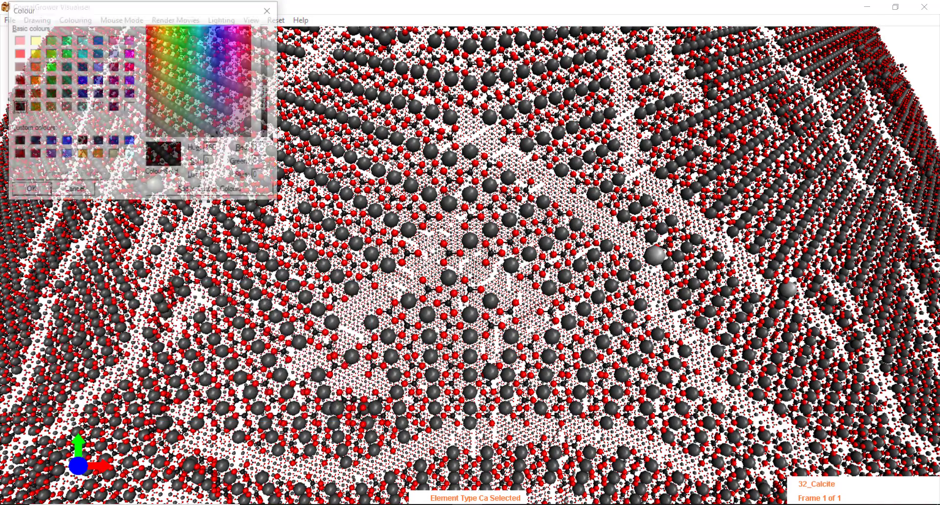
click(51, 67)
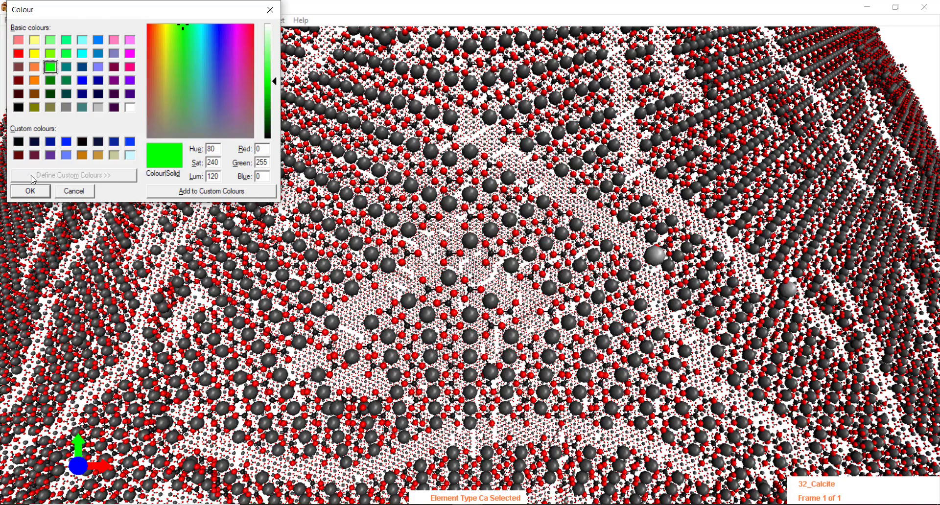
click(33, 192)
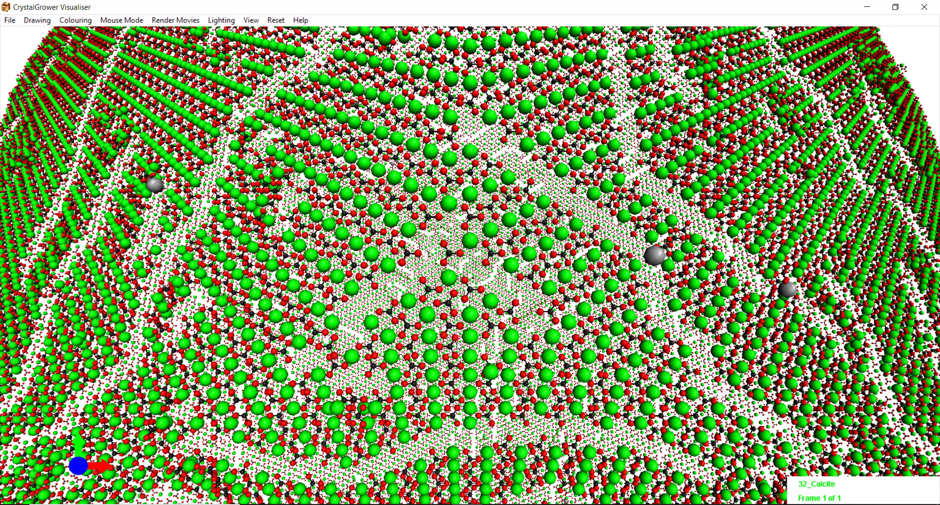
- Enlarge and shrink all atom spheres, then hide the oxygens and all atoms with F
key(ctrl+plus)
key(ctrl+plus)
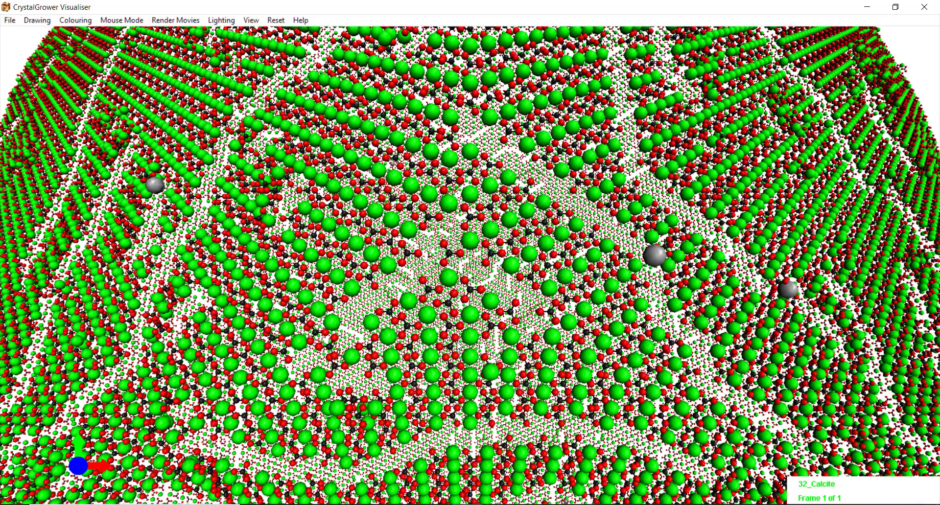
key(ctrl+plus)
key(ctrl+plus)
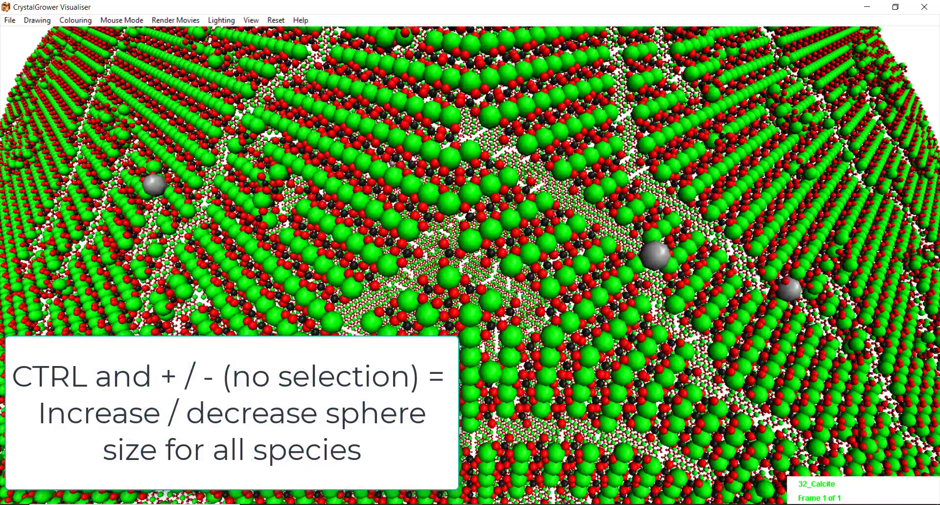
key(ctrl+minus)
key(ctrl+minus)
key(ctrl+minus)
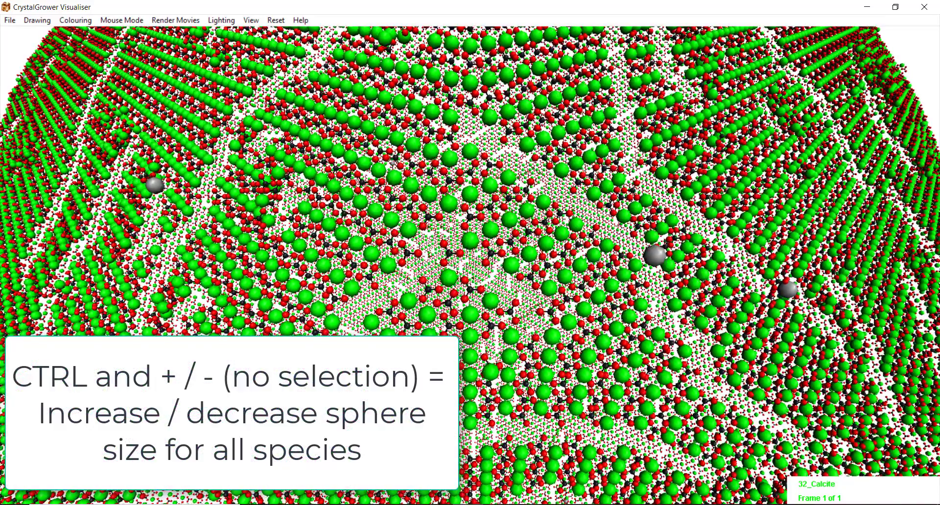
key(ctrl+minus)
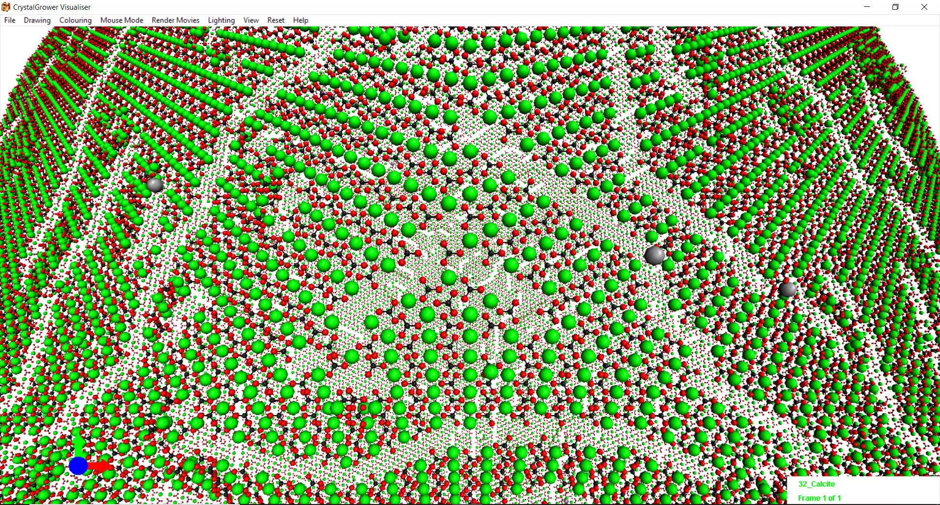
click(459, 345)
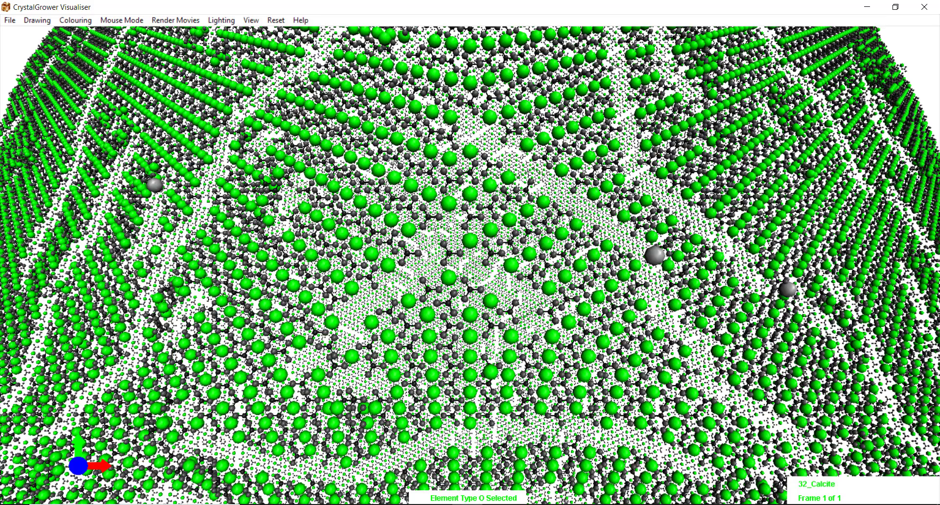
key(f)
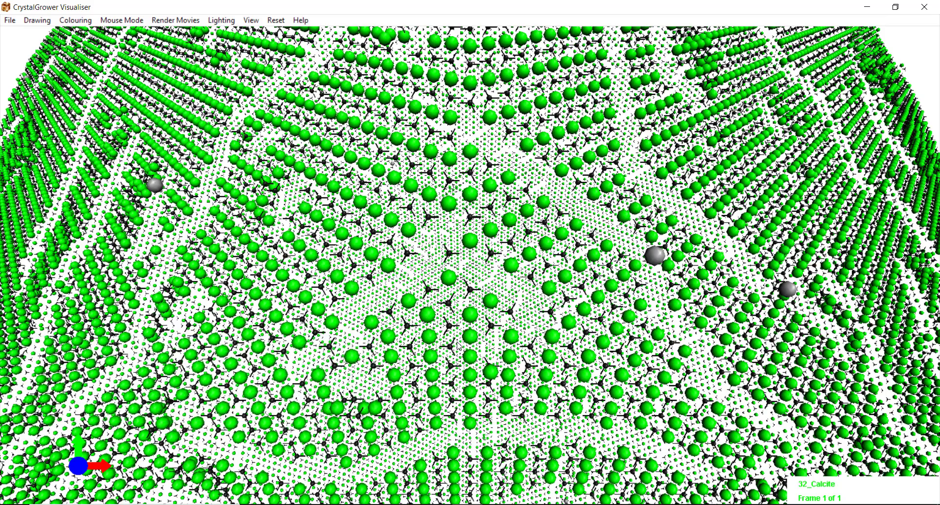
key(f)
key(f)
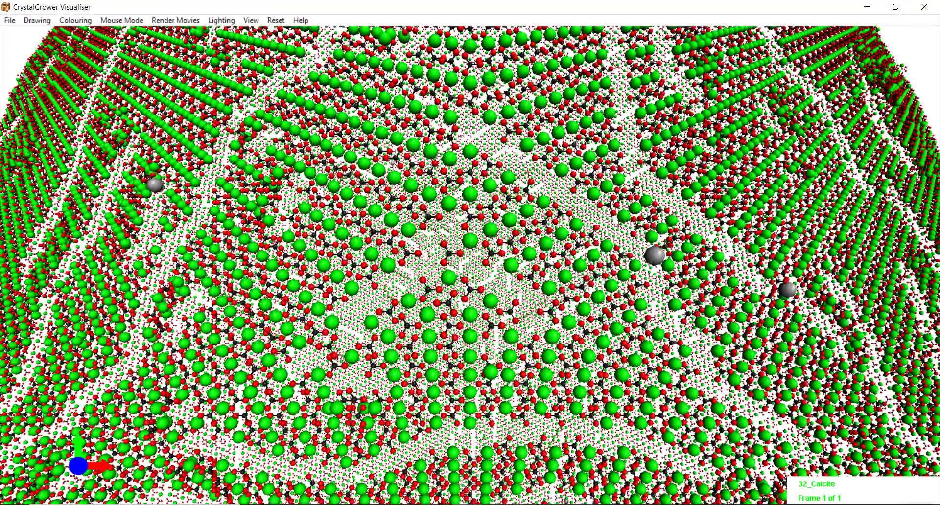
- Zoom in and select the crystal's single bond type with Shift+Space
scroll(457, 346, up, 2)
scroll(459, 346, up, 2)
scroll(458, 345, up, 2)
scroll(457, 345, up, 2)
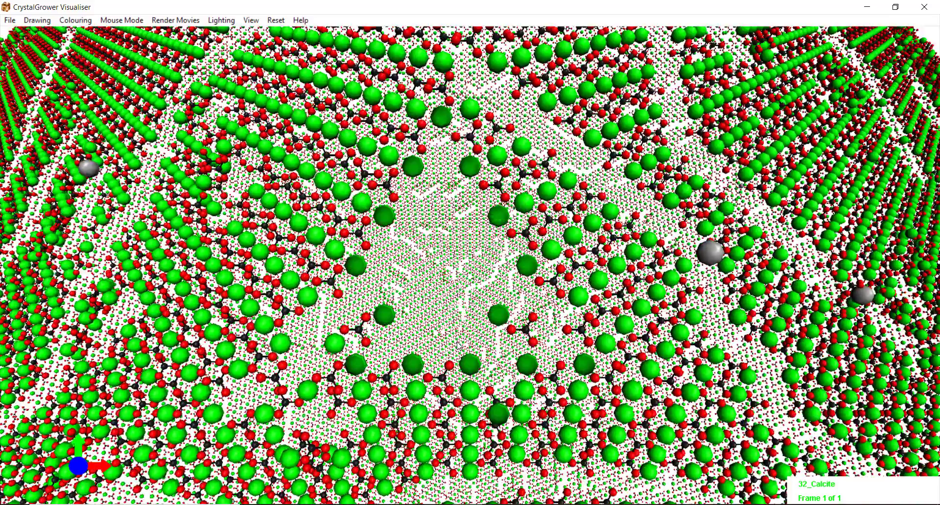
scroll(458, 347, down, 1)
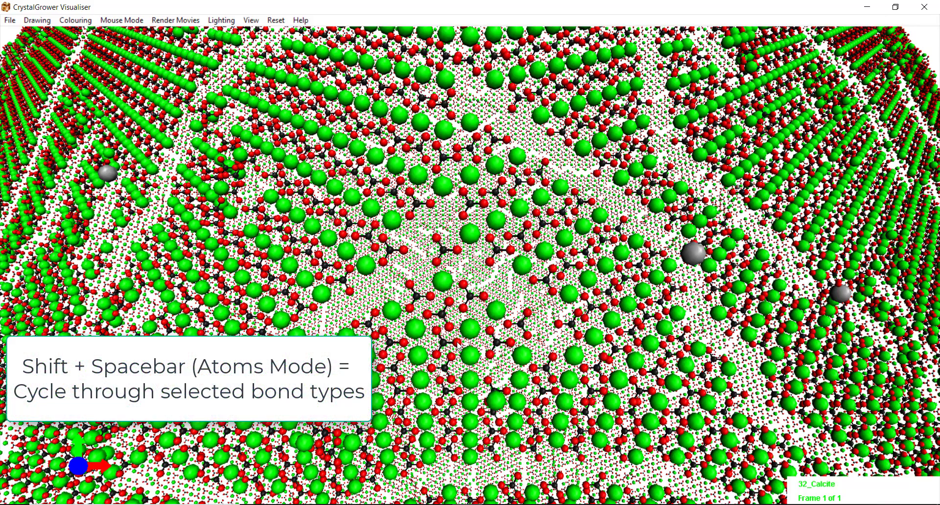
key(shift+space)
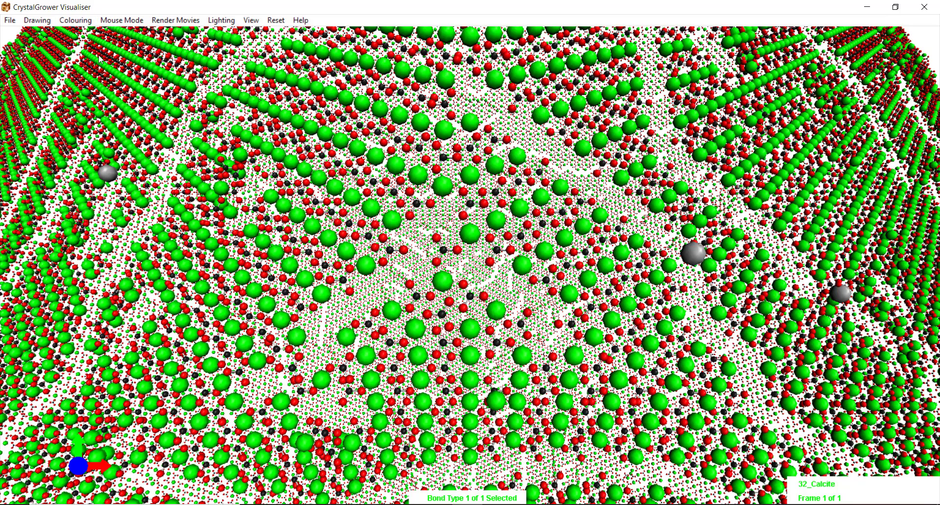
- Set the single colour to the red basic swatch
click(90, 22)
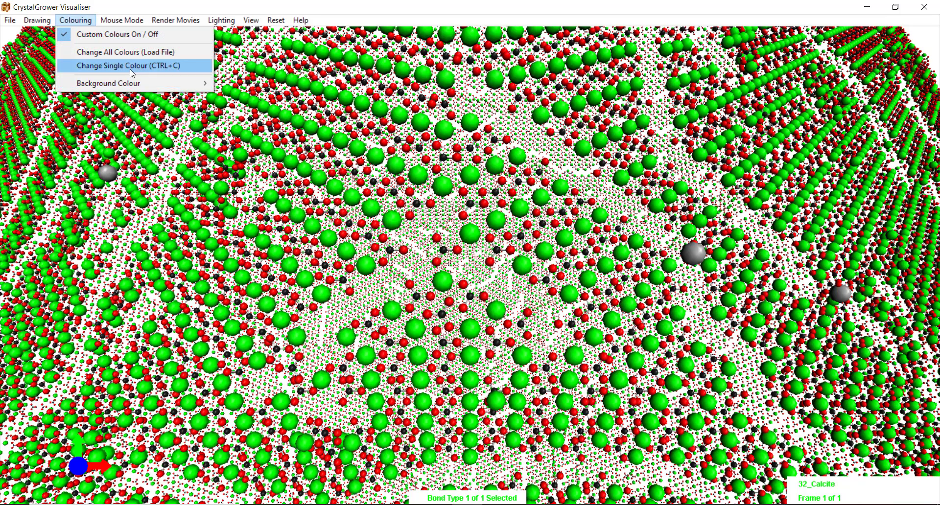
click(128, 65)
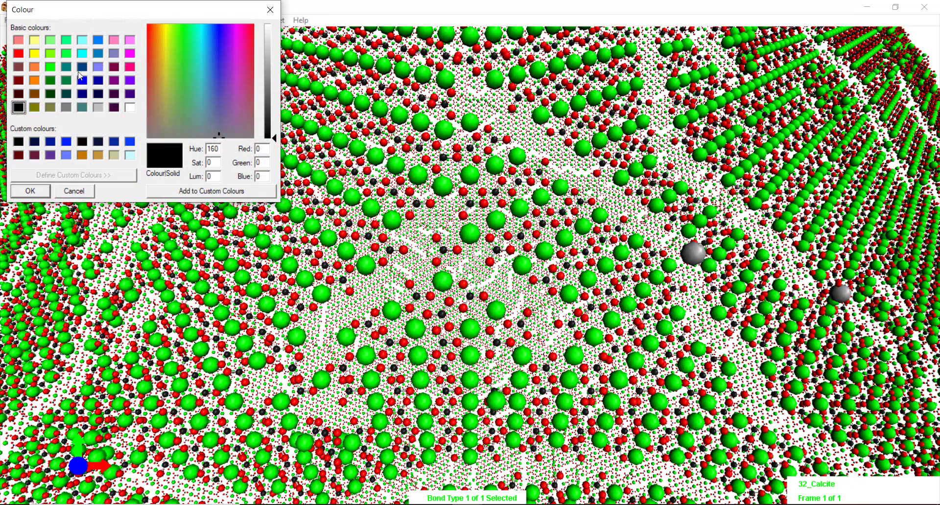
click(20, 54)
click(34, 193)
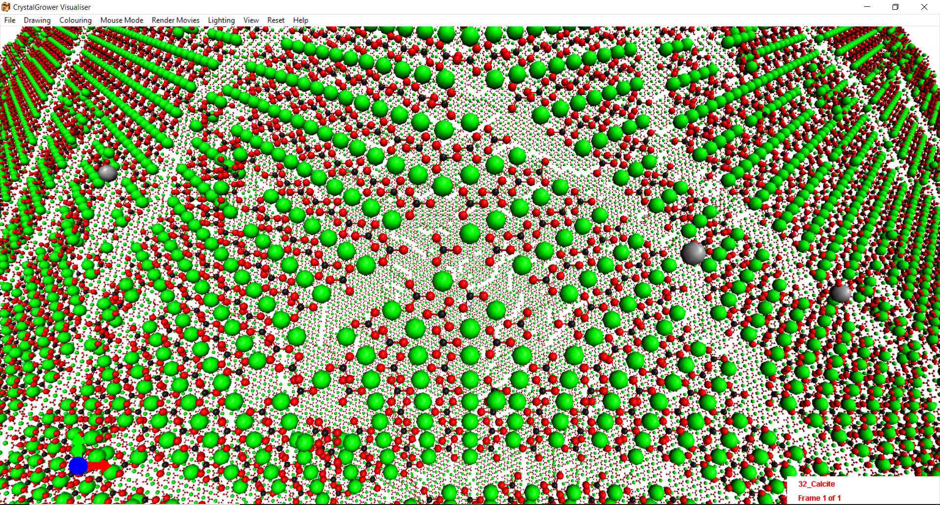
- Reselect the C–O bonds and toggle them hidden and shown with Shift+F
click(497, 303)
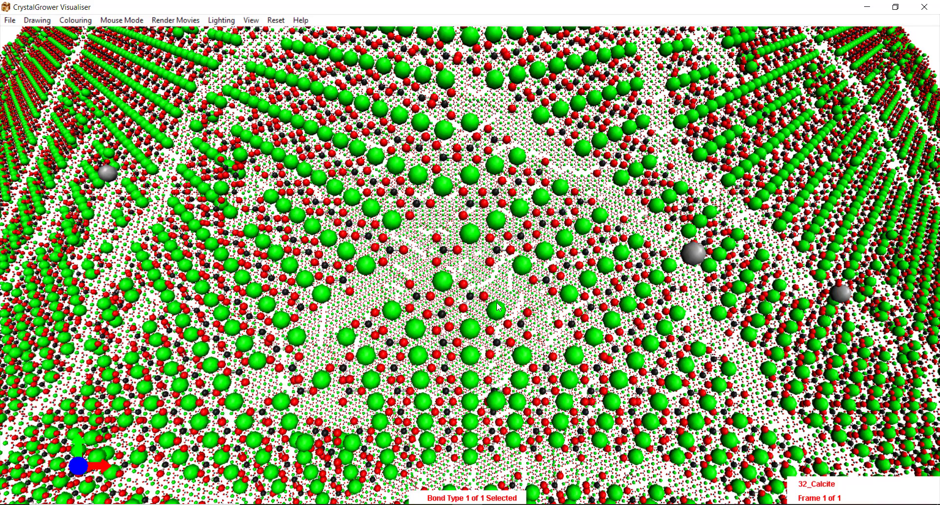
key(shift+f)
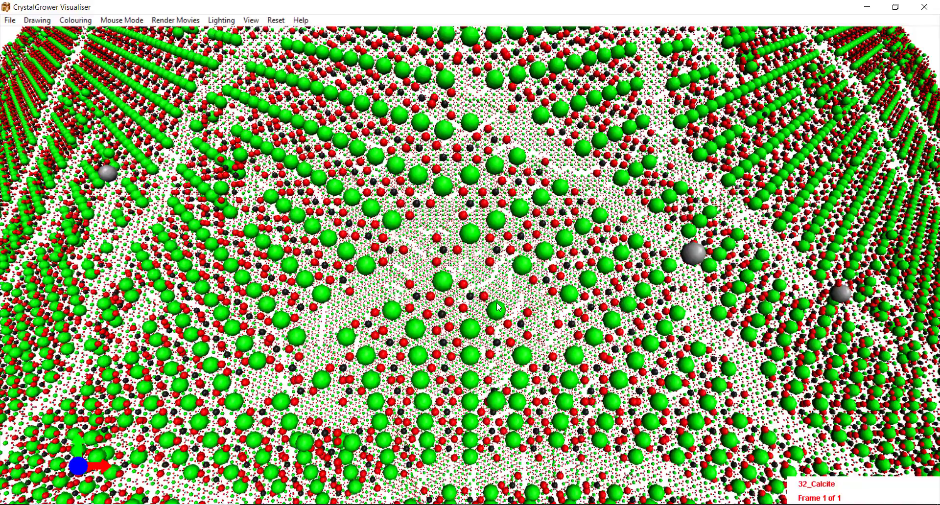
key(shift+f)
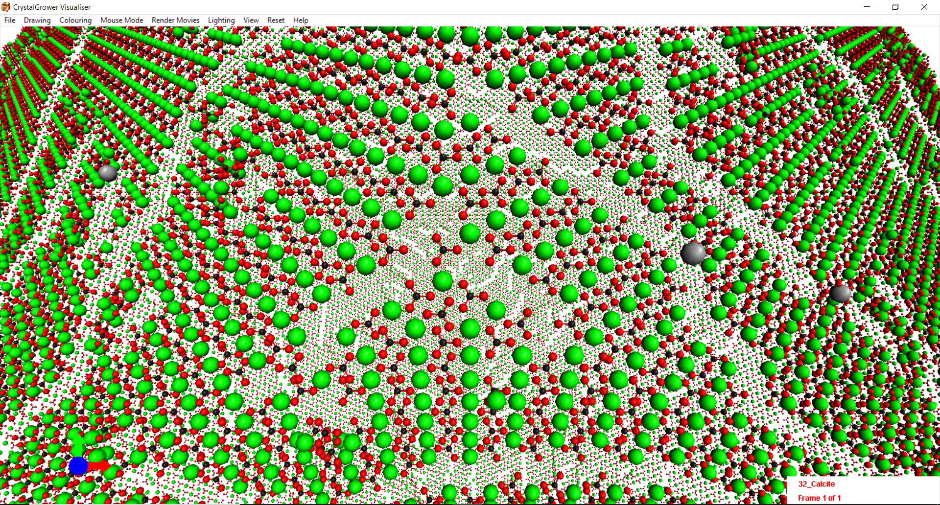
- Display the full rotation, translation and buffer overlay and zoom in
click(253, 22)
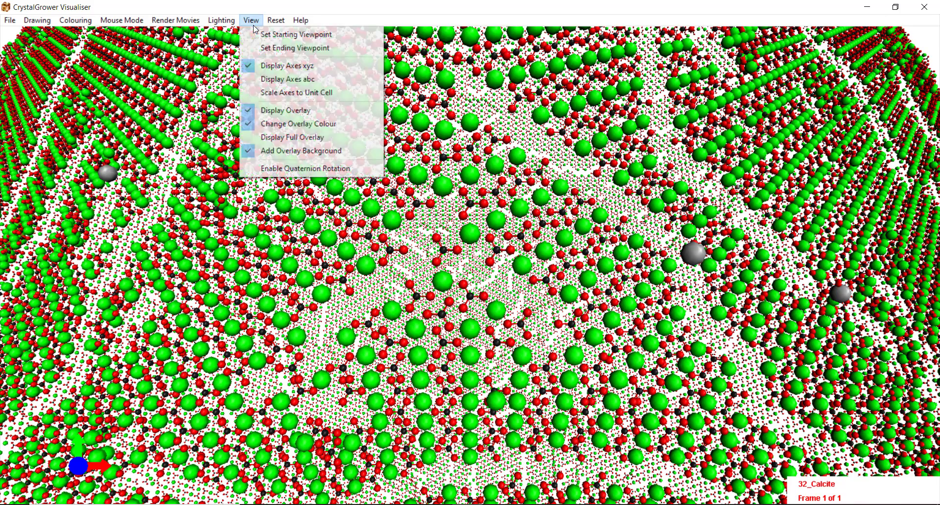
click(292, 138)
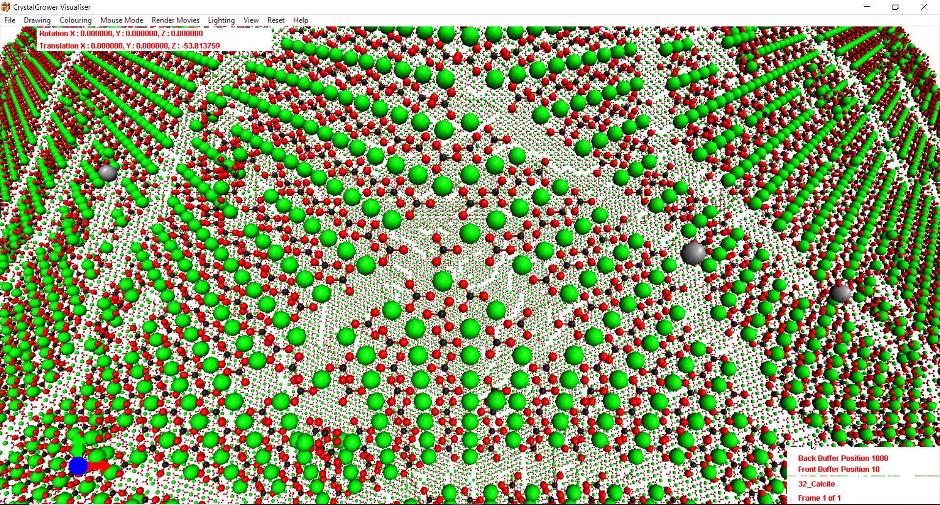
scroll(813, 445, up, 2)
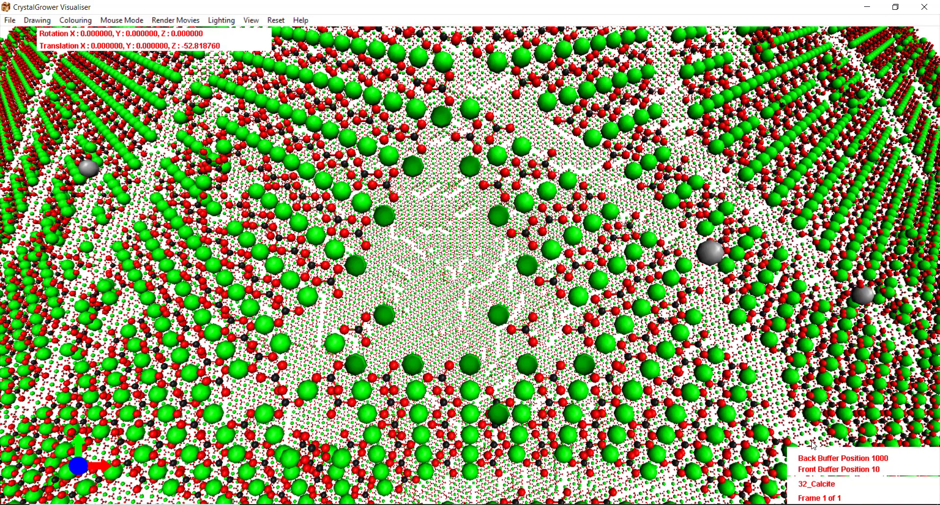
scroll(813, 445, up, 2)
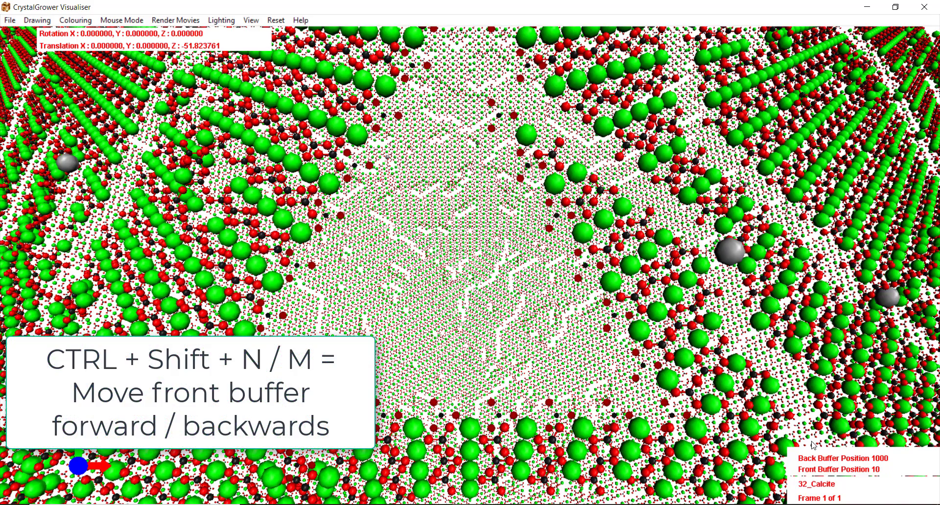
- Slice the crystal by moving the front and back depth buffers
key(ctrl+shift+m)
key(ctrl+shift+m)
key(ctrl+shift+m)
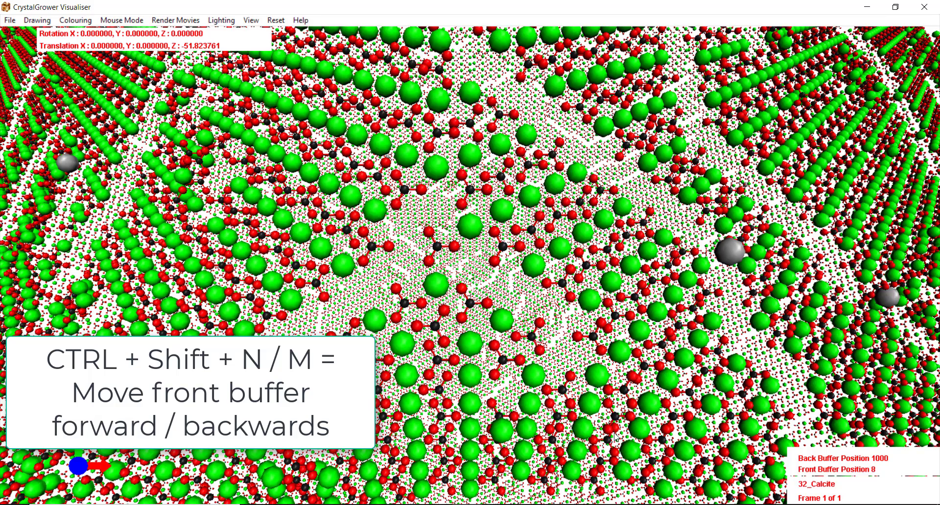
key(ctrl+shift+n)
key(ctrl+shift+n)
key(ctrl+shift+n)
key(ctrl+shift+n)
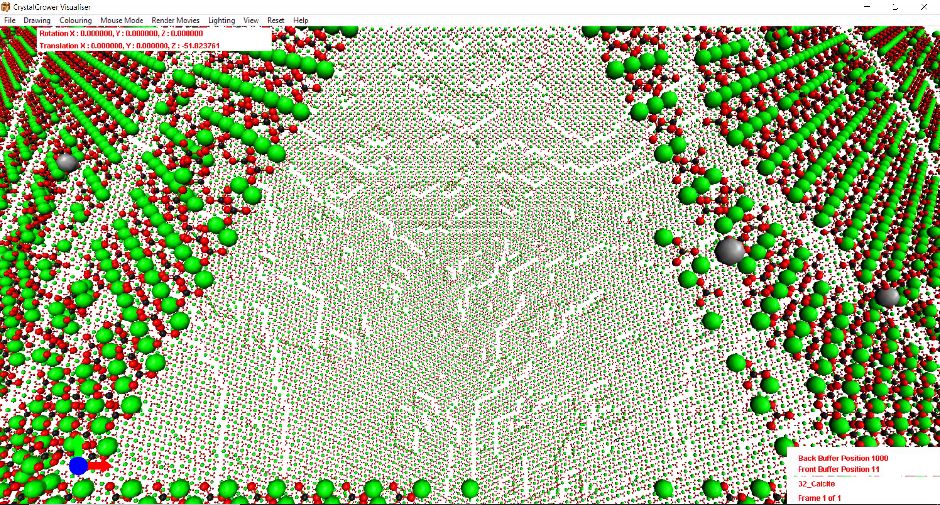
key(ctrl+n)
key(ctrl+n)
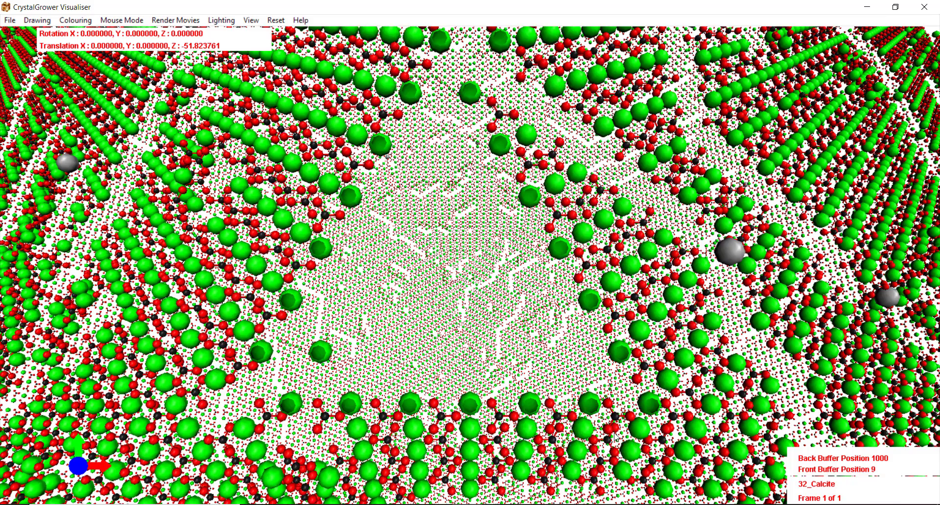
key(ctrl+n)
key(ctrl+n)
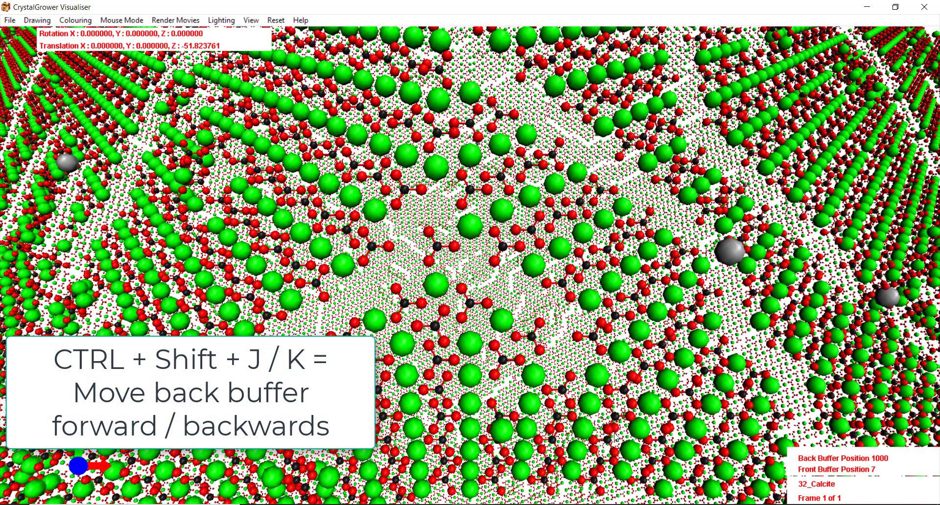
key(ctrl+shift+k)
key(ctrl+shift+k)
key(ctrl+shift+k)
key(ctrl+shift+k)
key(ctrl+shift+k)
key(ctrl+shift+k)
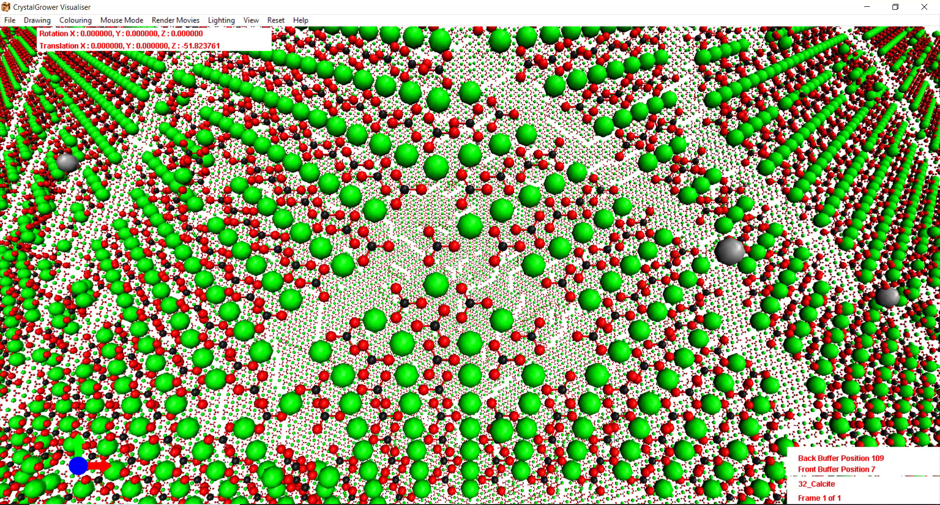
key(ctrl+shift+k)
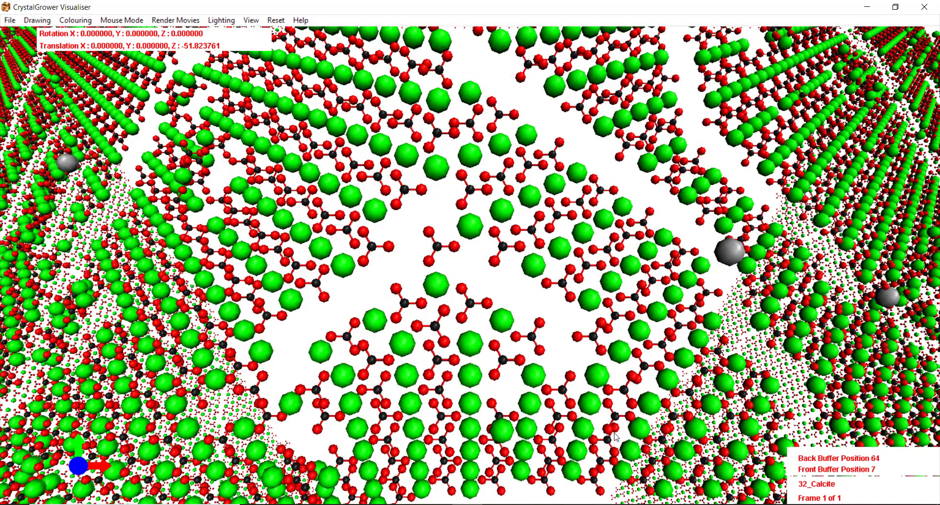
key(ctrl+shift+k)
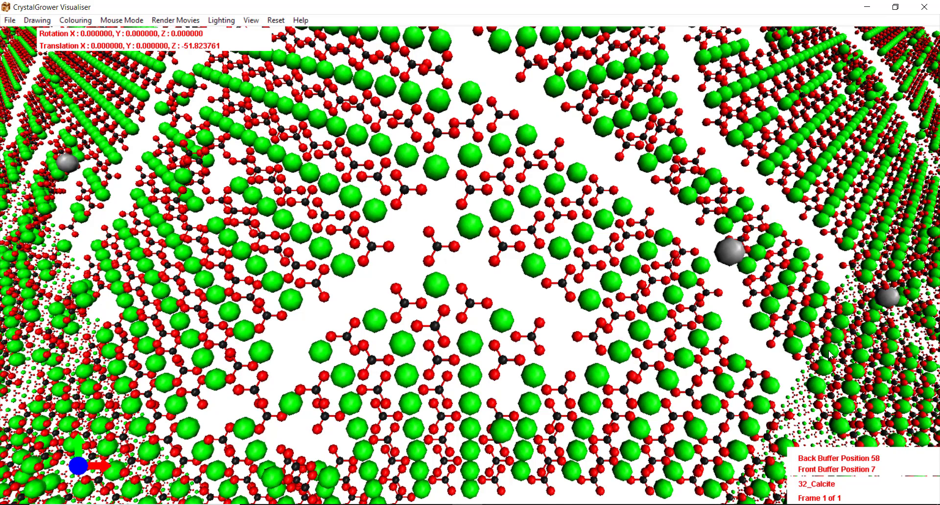
- Reset all parameters to restore the layer-coloured cube view
click(276, 20)
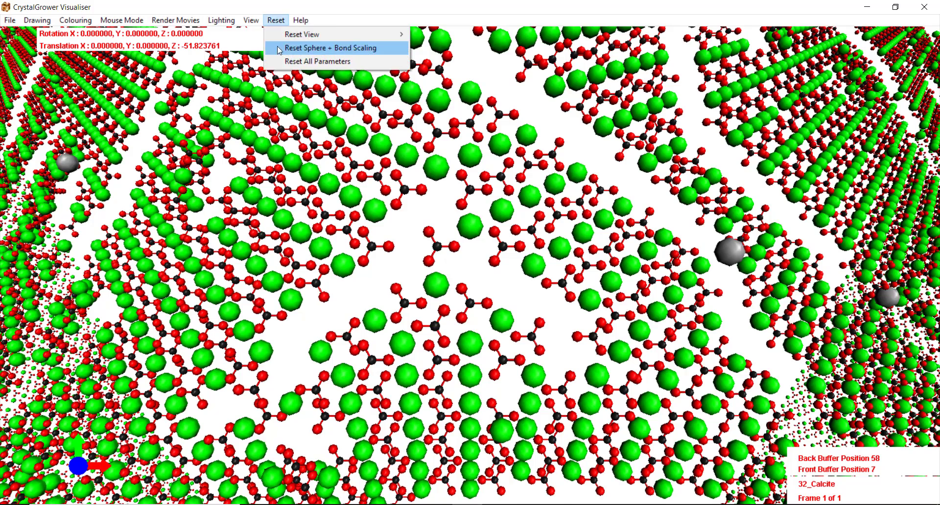
click(283, 62)
key(Return)
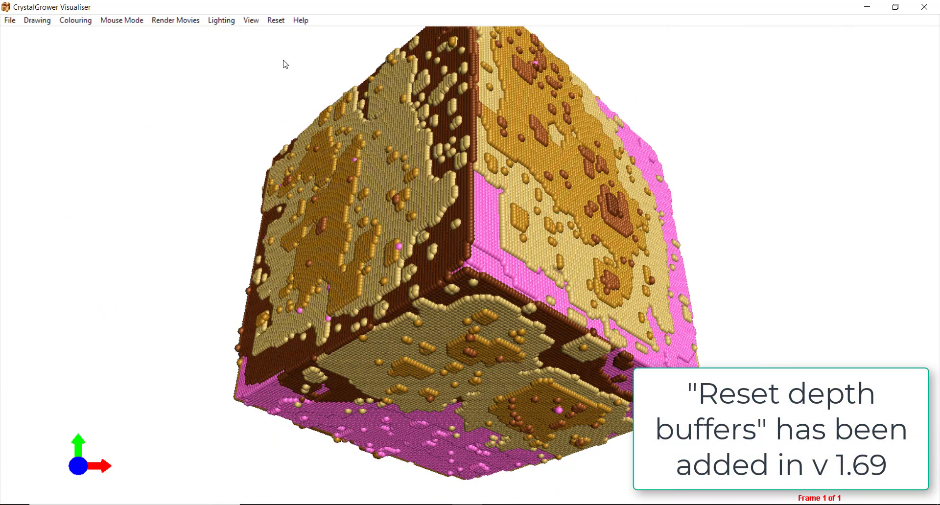